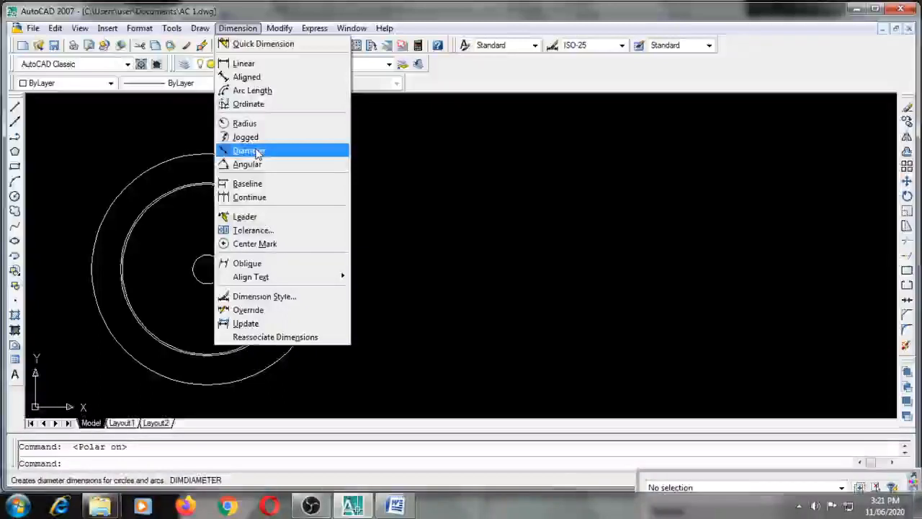
- Add a diameter dimension to the outermost circle, placing its text outside the circle at the upper left
click(256, 150)
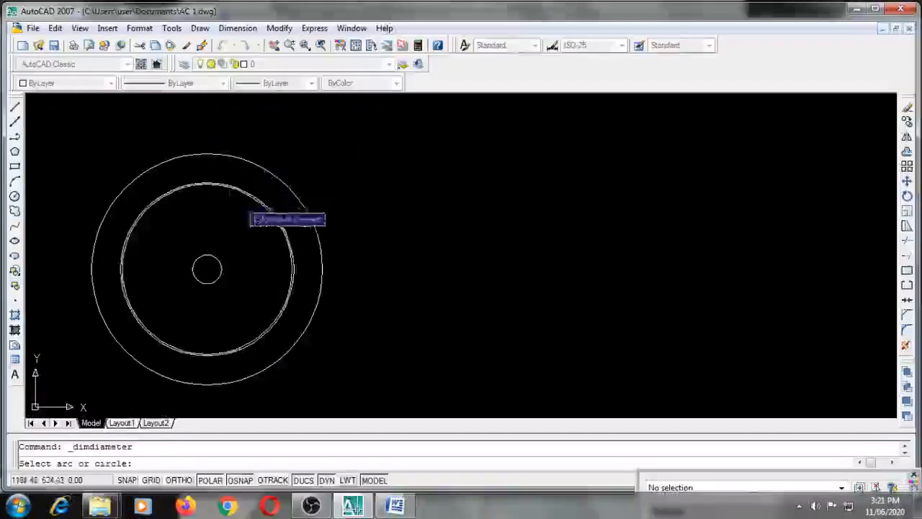
click(121, 190)
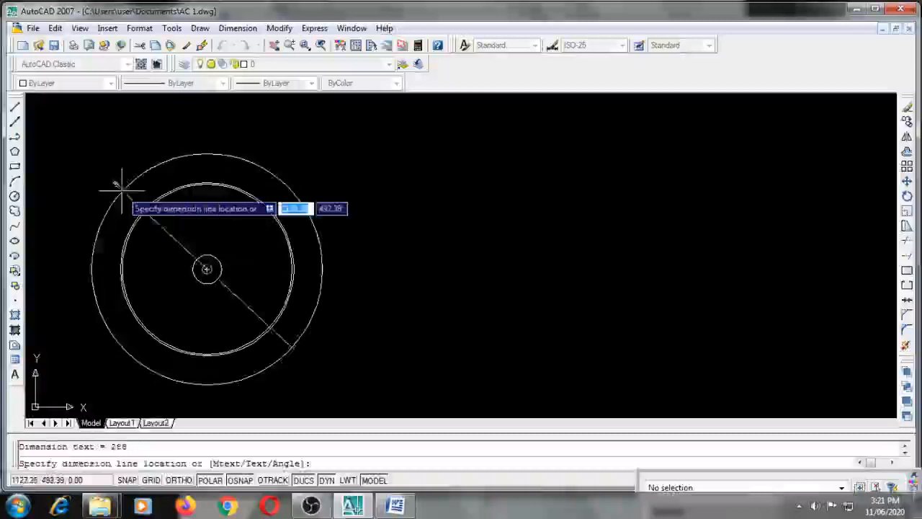
click(70, 149)
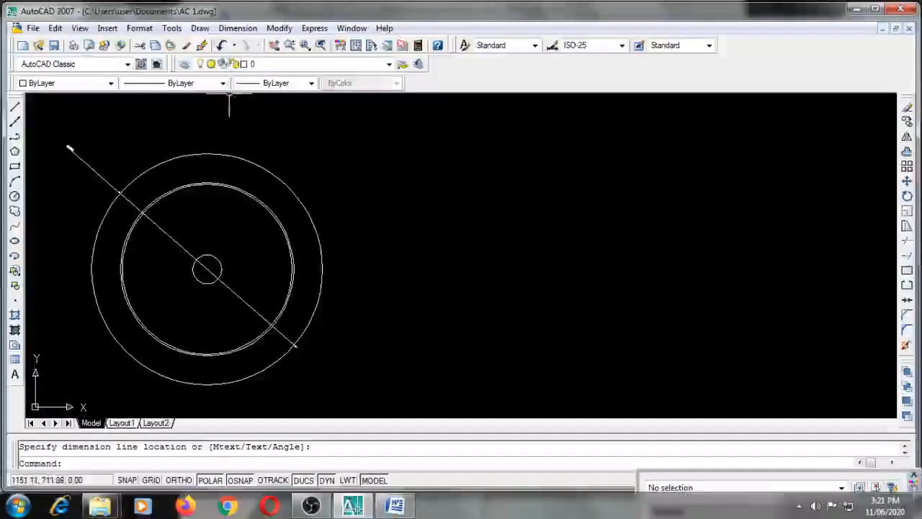
- Modify the ISO-25 dimension style to use a text height of 8 and close the style manager
click(238, 29)
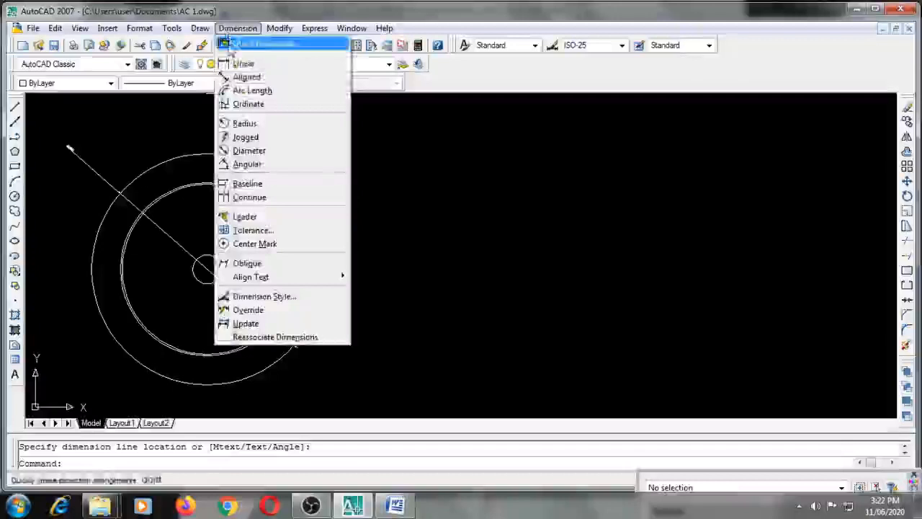
click(274, 296)
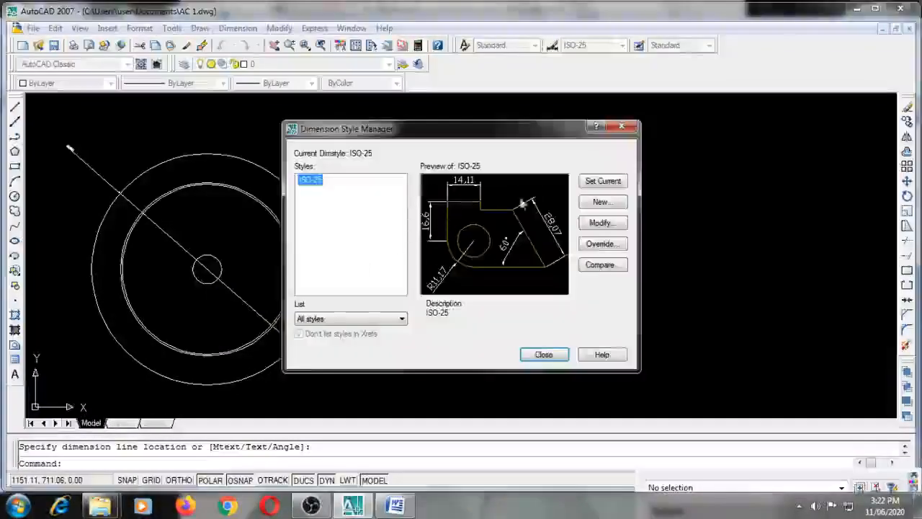
click(599, 222)
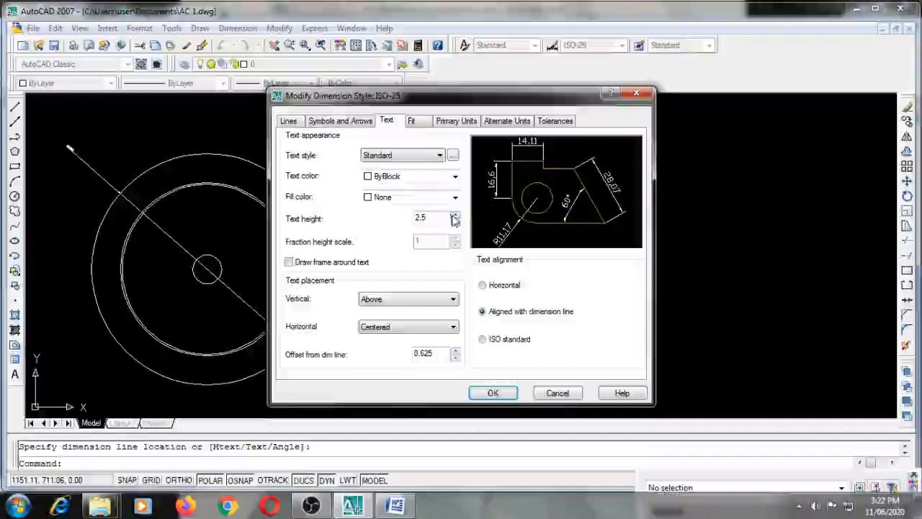
double_click(421, 217)
text(8)
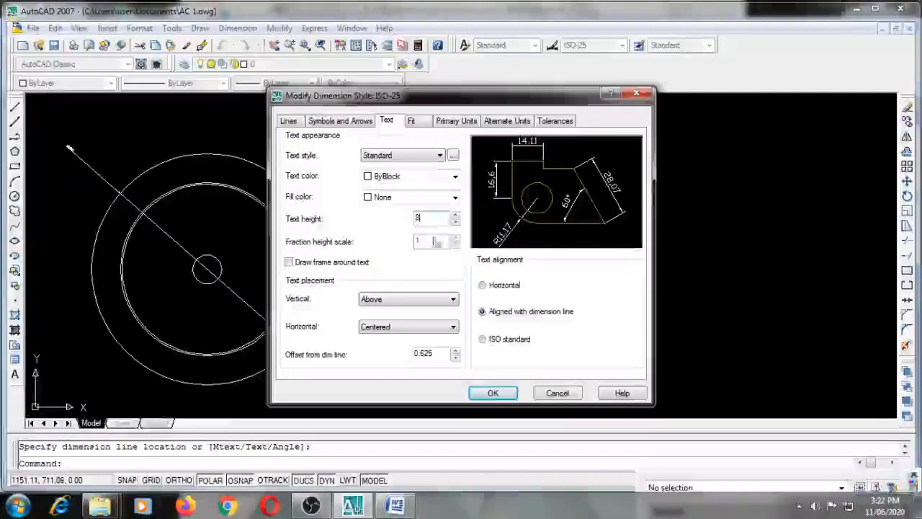
click(492, 393)
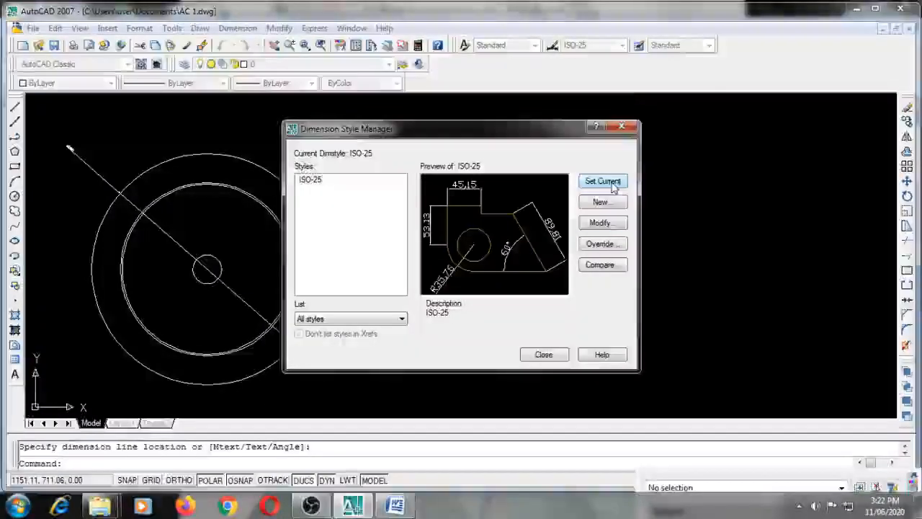
click(621, 127)
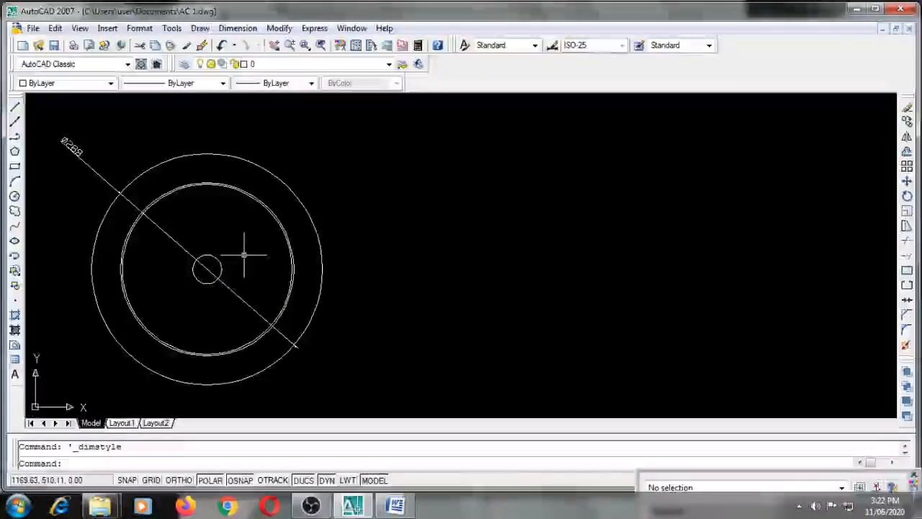
- Turn polar tracking off and check the stator frame thickness in the AC Machine document in Word
key(F10)
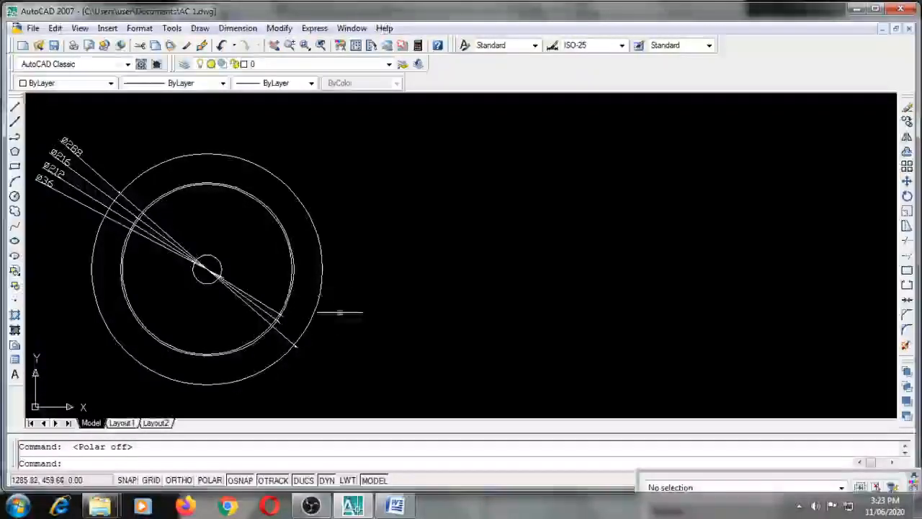
click(395, 506)
scroll(422, 333, down, 2)
click(539, 218)
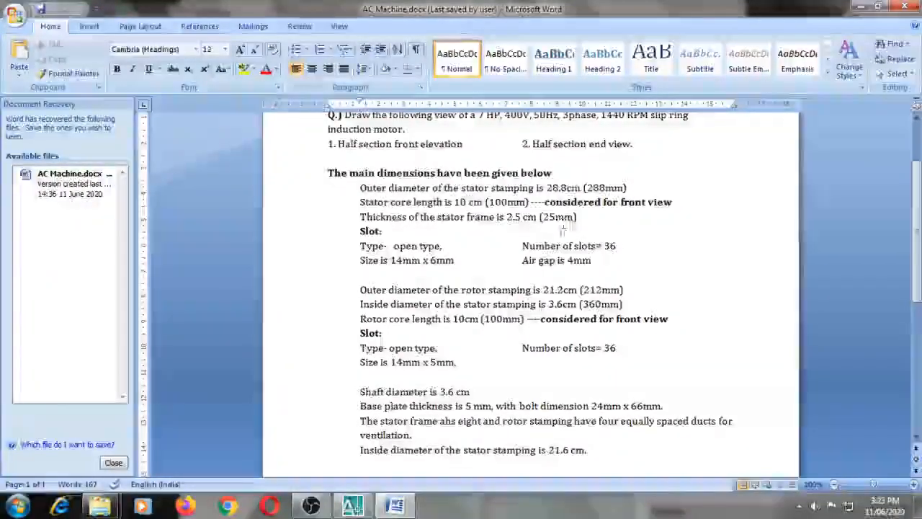
- Return to AutoCAD and draw a circle of diameter 338 mm centred on the existing concentric circles
click(353, 506)
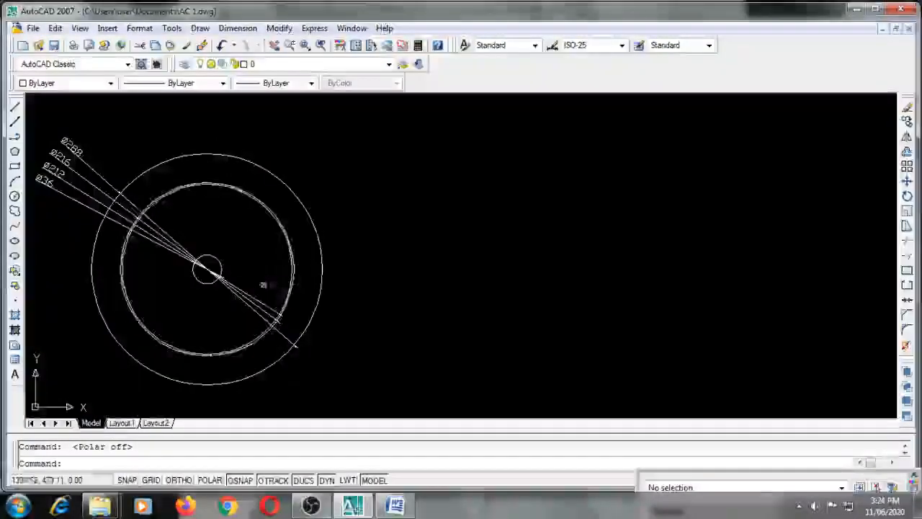
click(199, 28)
mouse_move(237, 217)
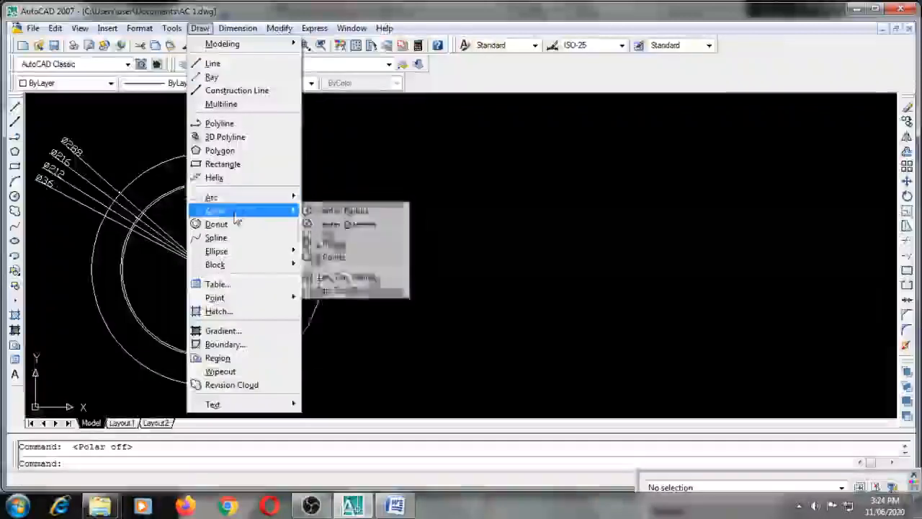
click(347, 224)
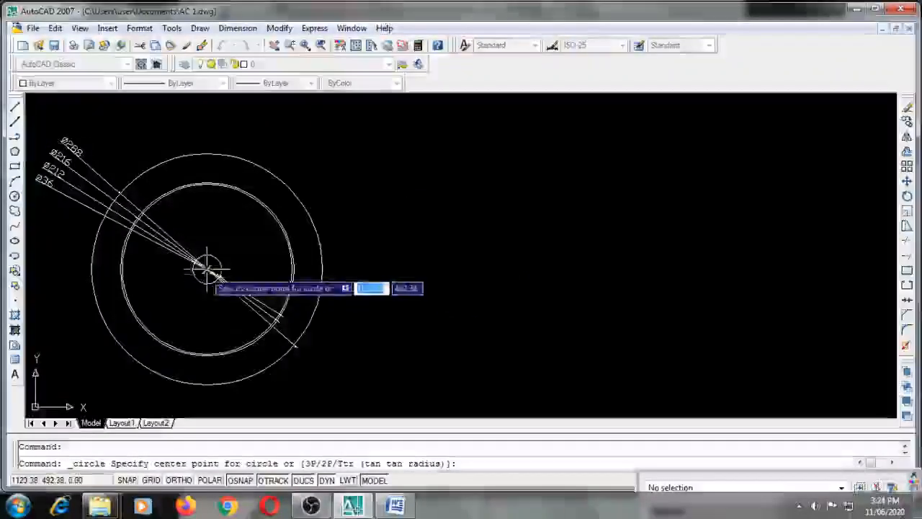
click(208, 270)
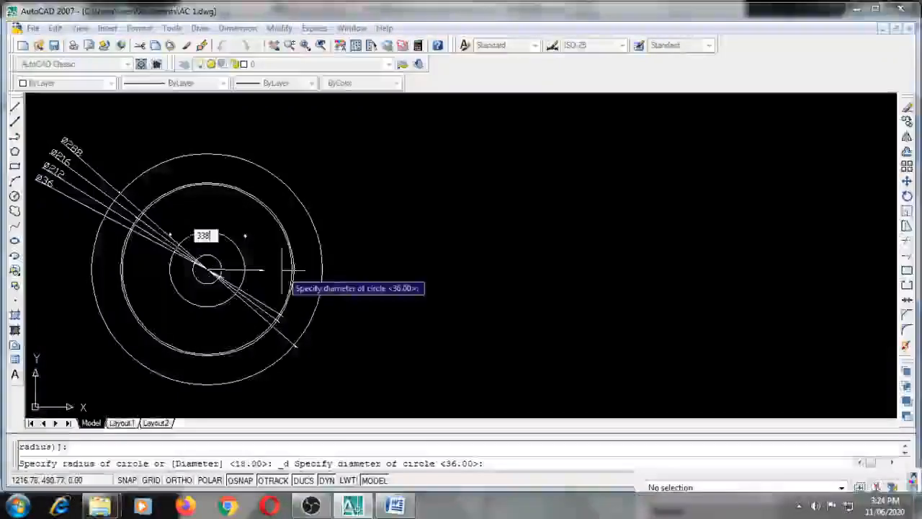
key(Return)
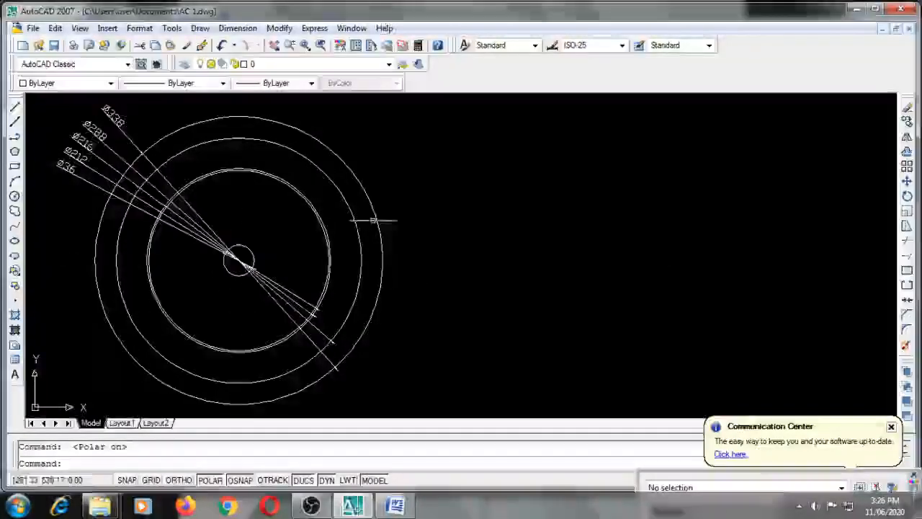
- Draw vertical and horizontal centre lines through the circles' common centre, extending past the outermost circle
click(15, 107)
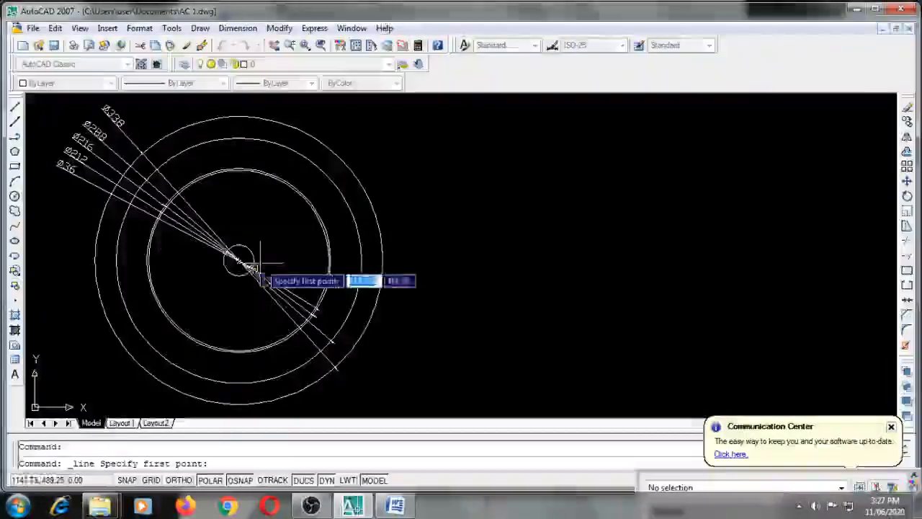
click(239, 260)
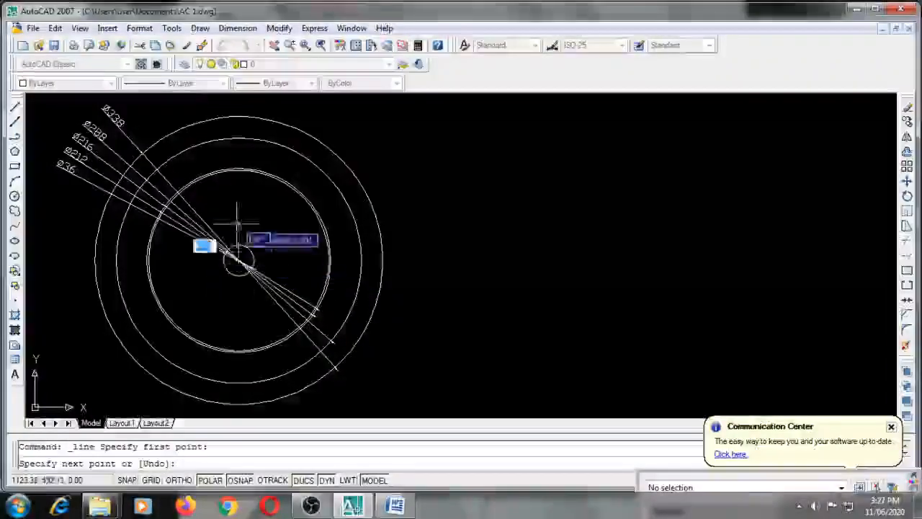
click(239, 99)
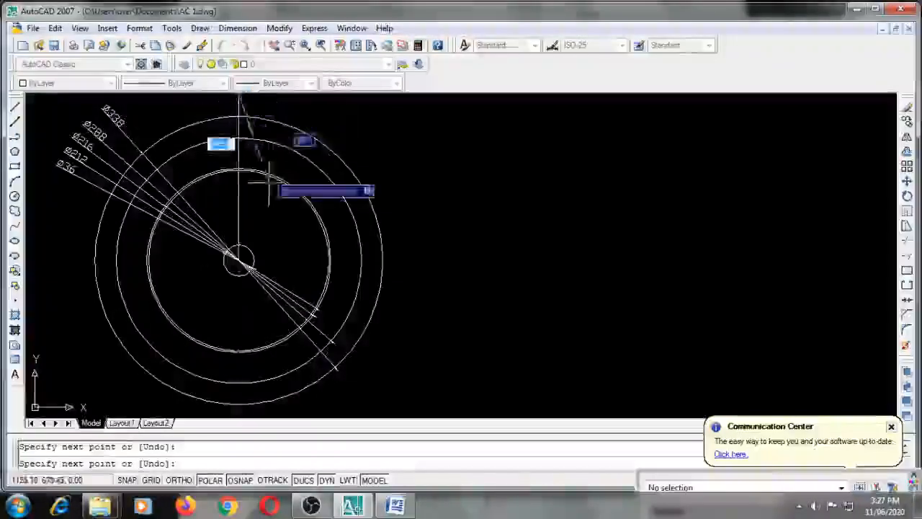
key(Escape)
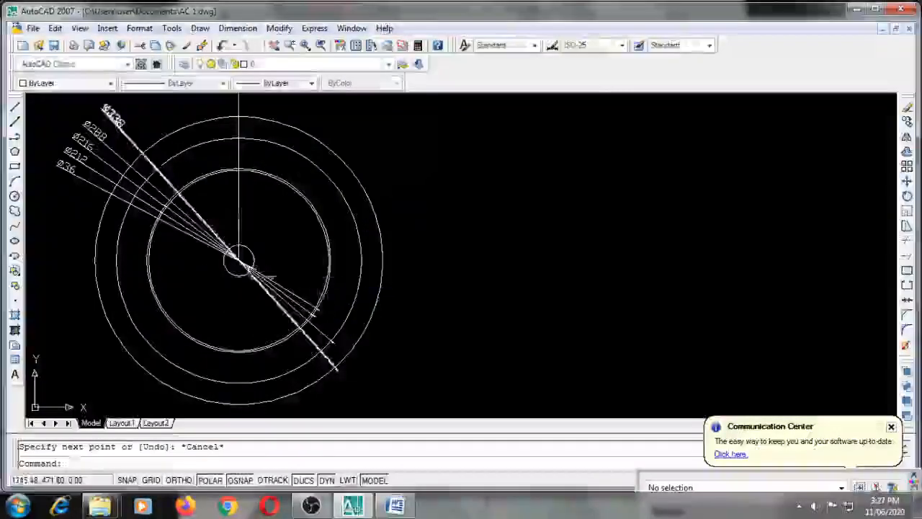
click(15, 107)
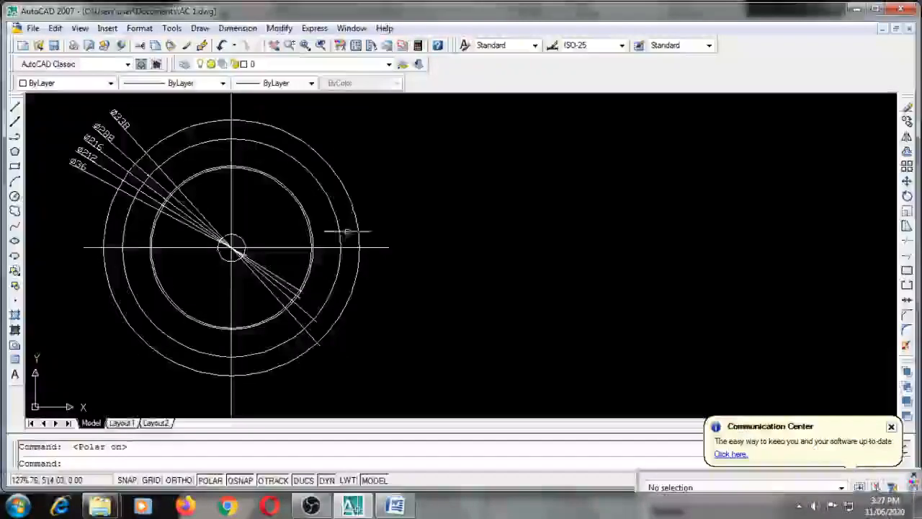
- Look up the stator slot size in the AC Machine document in Word and return to the AutoCAD drawing
scroll(243, 206, up, 3)
middle_drag(267, 194, 334, 270)
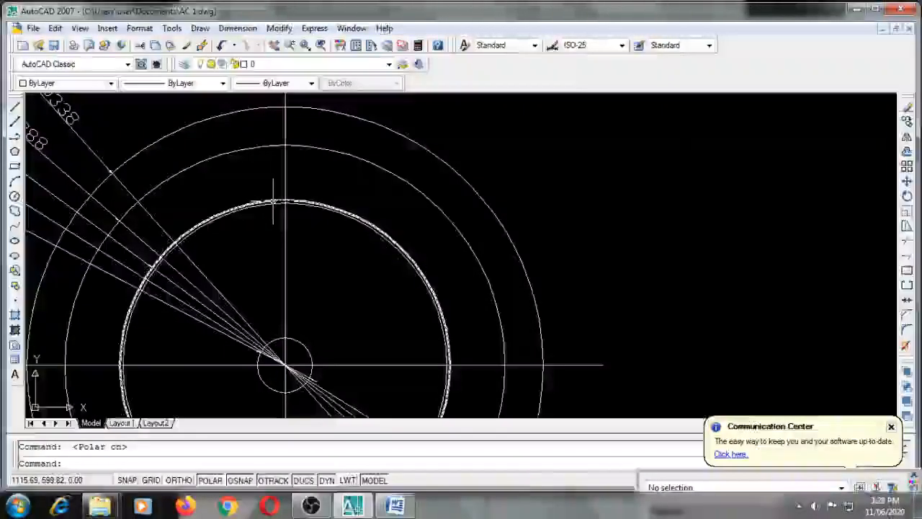
click(394, 506)
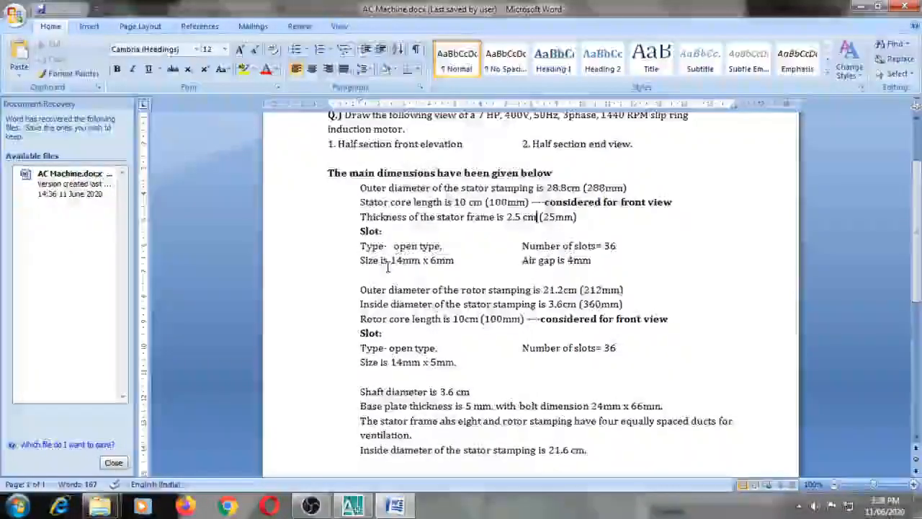
drag(391, 261, 447, 266)
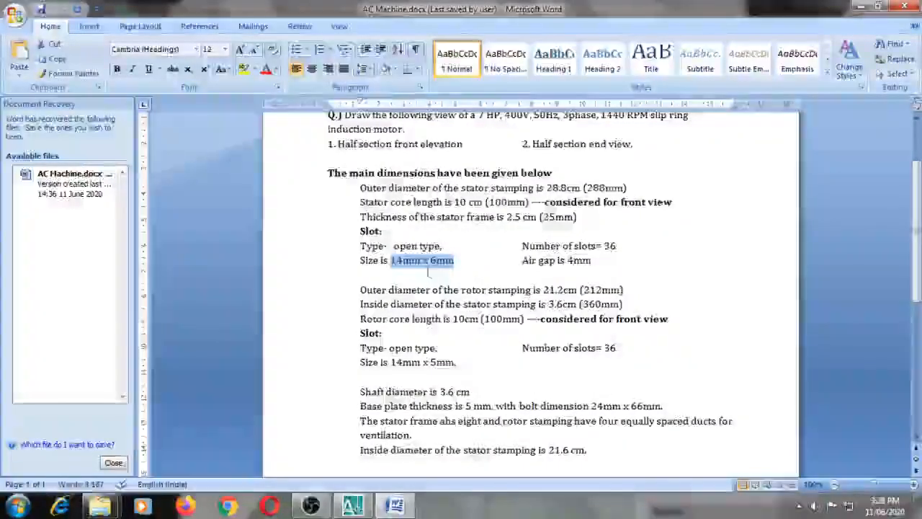
click(352, 505)
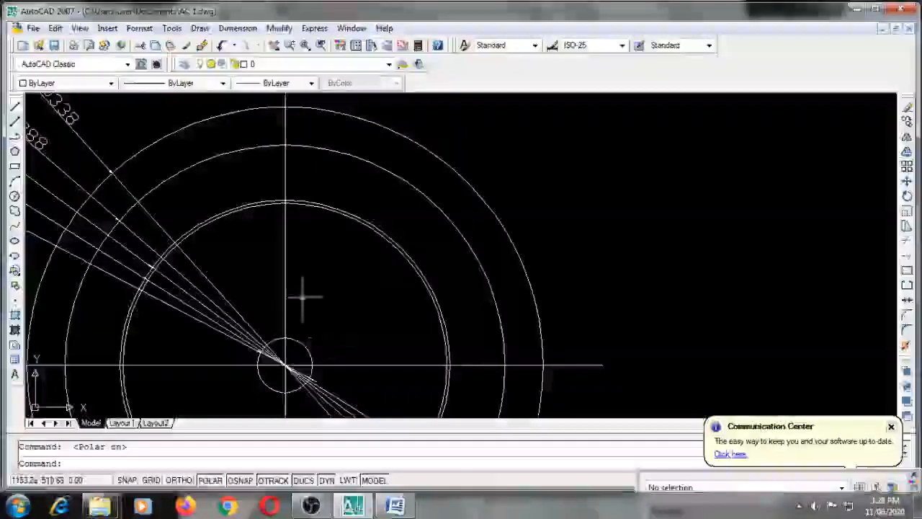
click(396, 506)
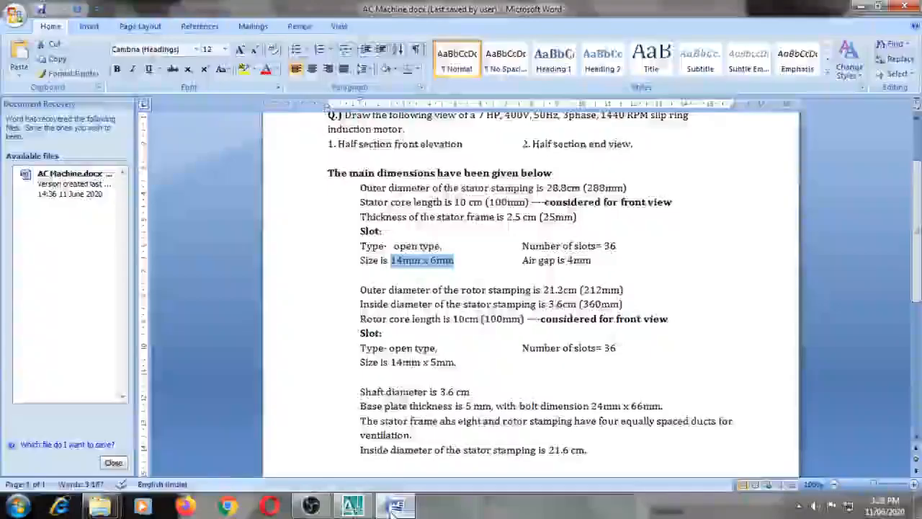
click(356, 506)
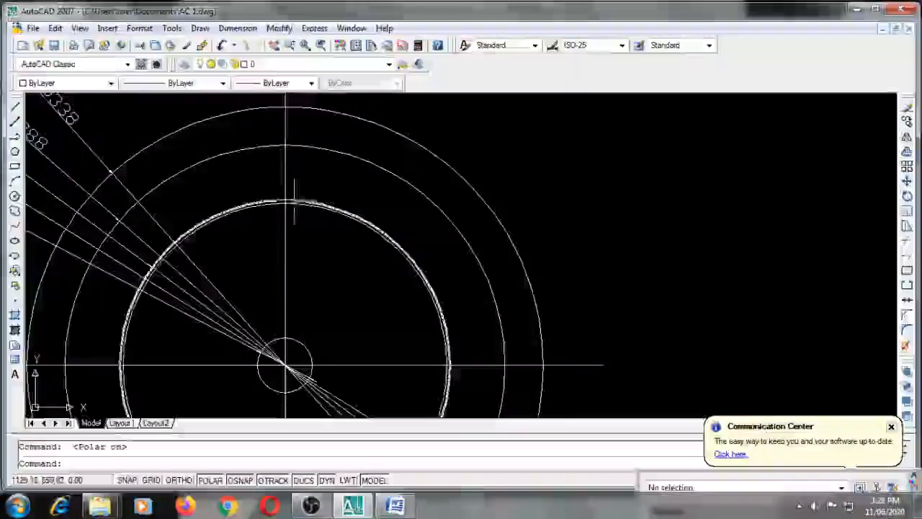
- Offset the upper vertical centre line by 7 mm to both sides to lay out the stator slot width
click(286, 184)
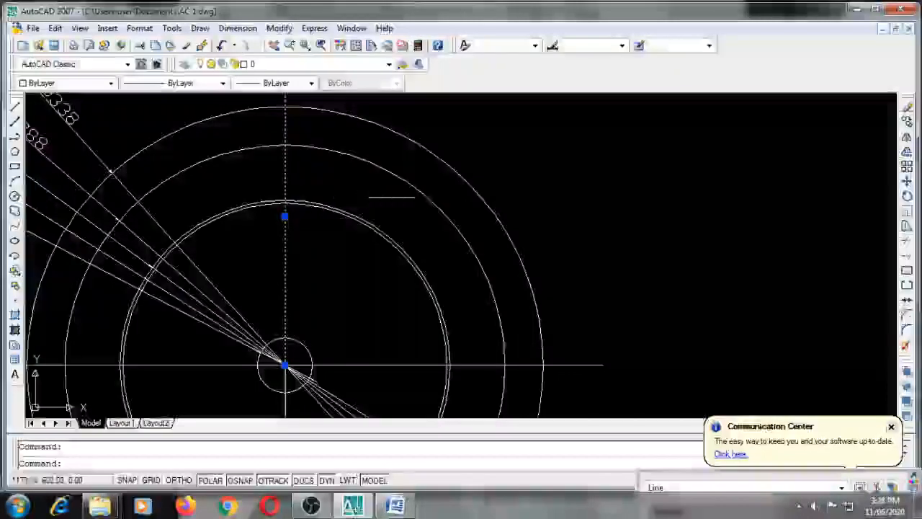
text(o)
key(Return)
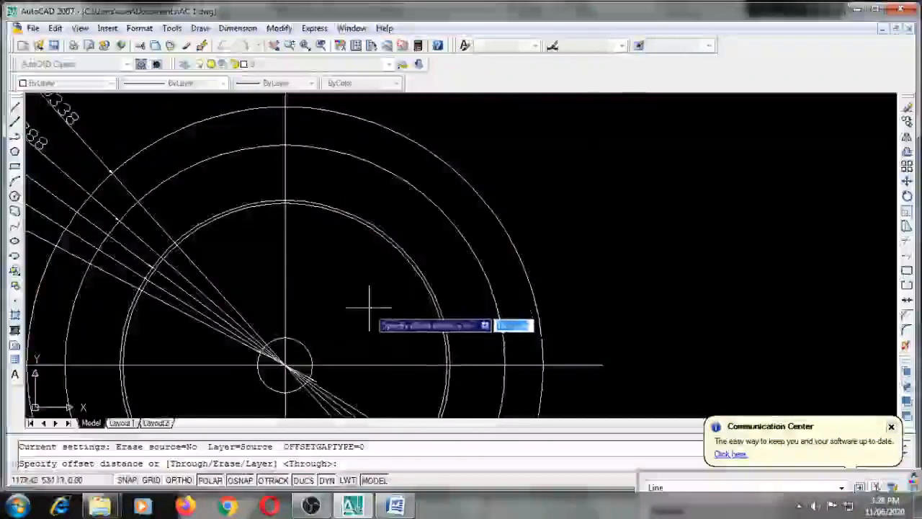
text(7)
key(Return)
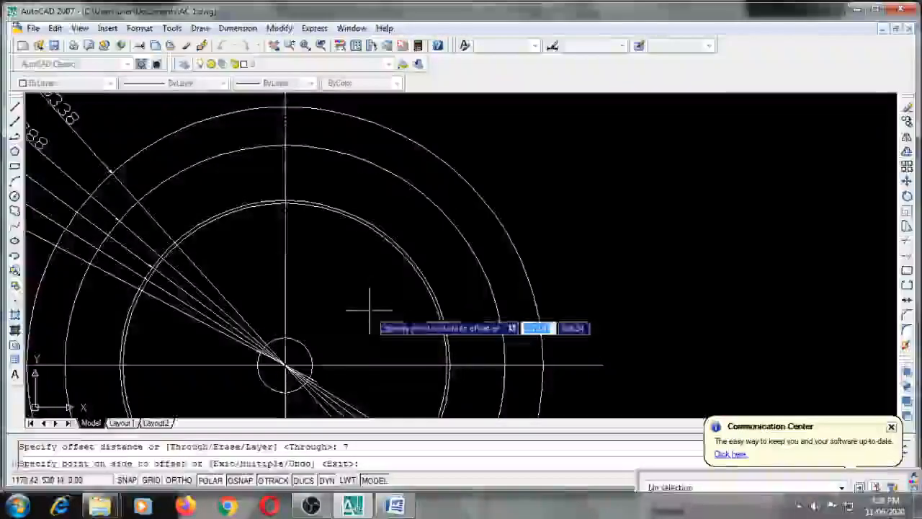
click(310, 196)
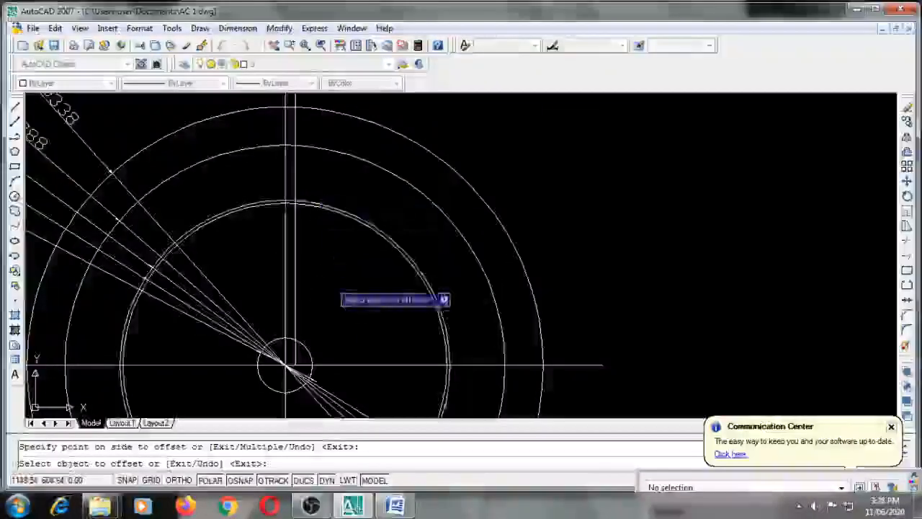
click(283, 182)
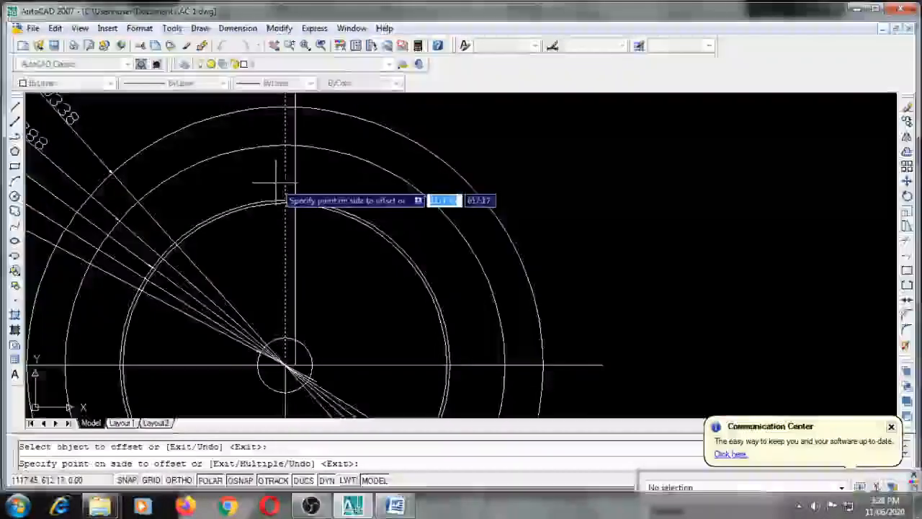
text(7)
key(Return)
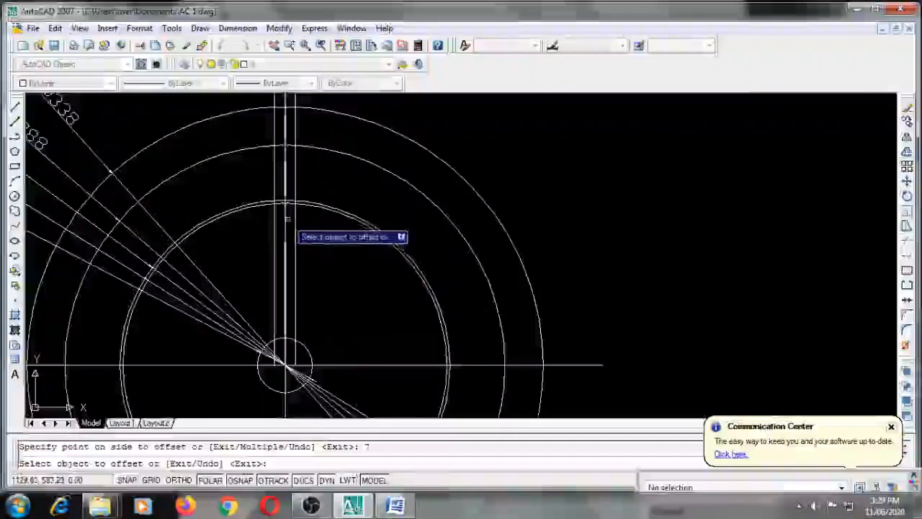
key(Return)
- Trim the two slot offset lines and the vertical centre line so they span only between the 216 mm and 288 mm circles
key(F10)
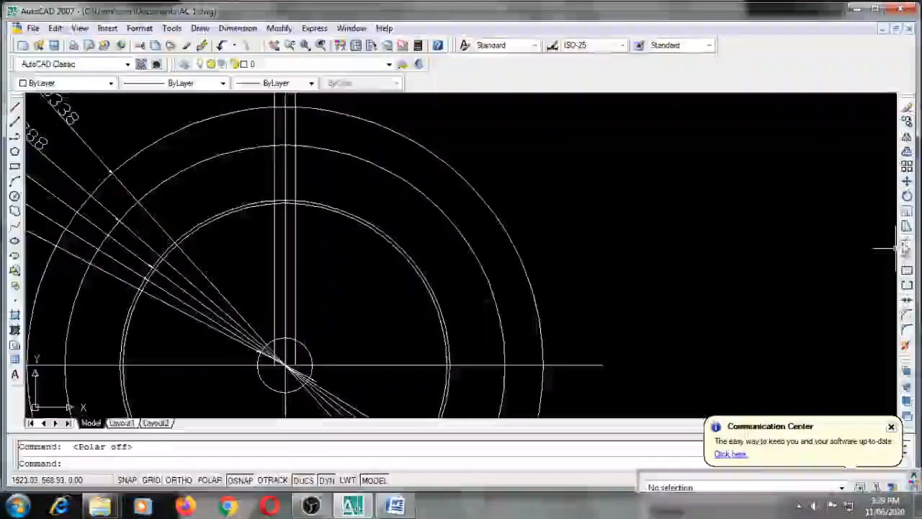
text(tr)
key(Return)
key(Return)
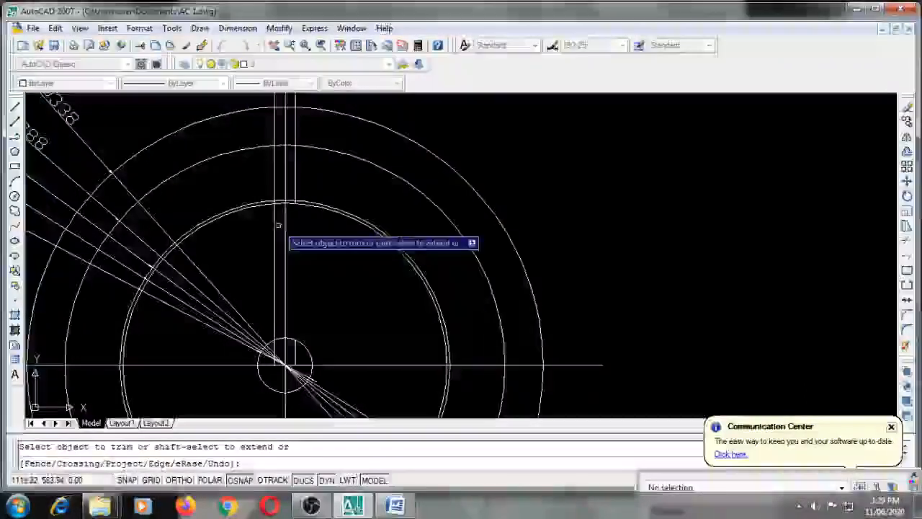
click(285, 221)
click(275, 218)
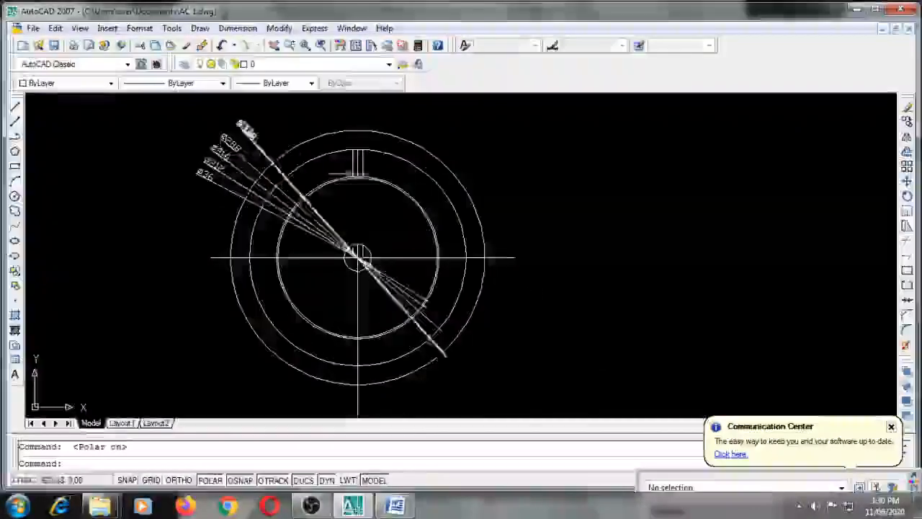
scroll(385, 175, up, 3)
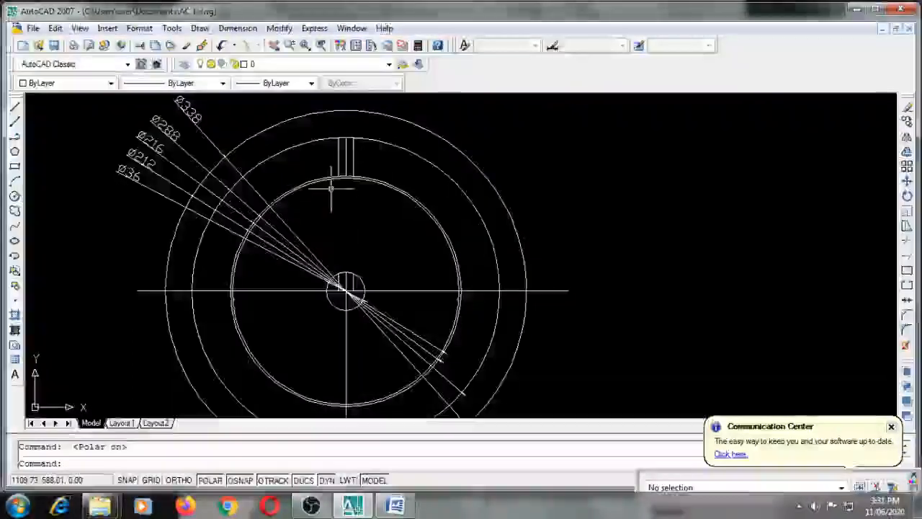
- Draw a circle of diameter 228 mm centred on the concentric circles to mark the stator slot depth
click(201, 29)
mouse_move(242, 209)
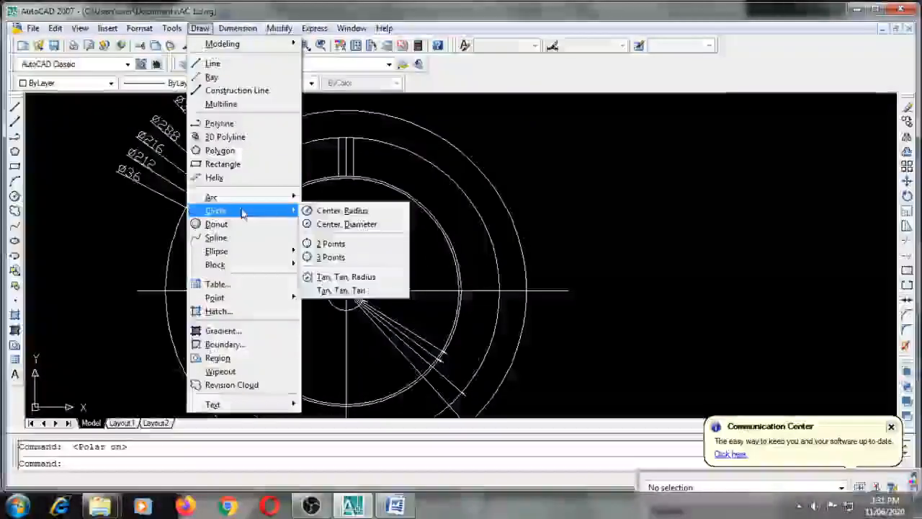
click(342, 224)
click(346, 291)
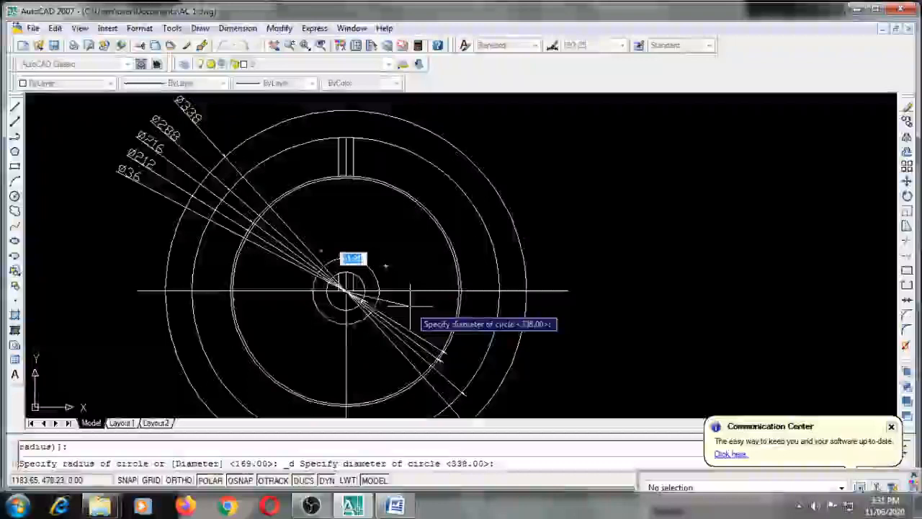
text(2)
text(28)
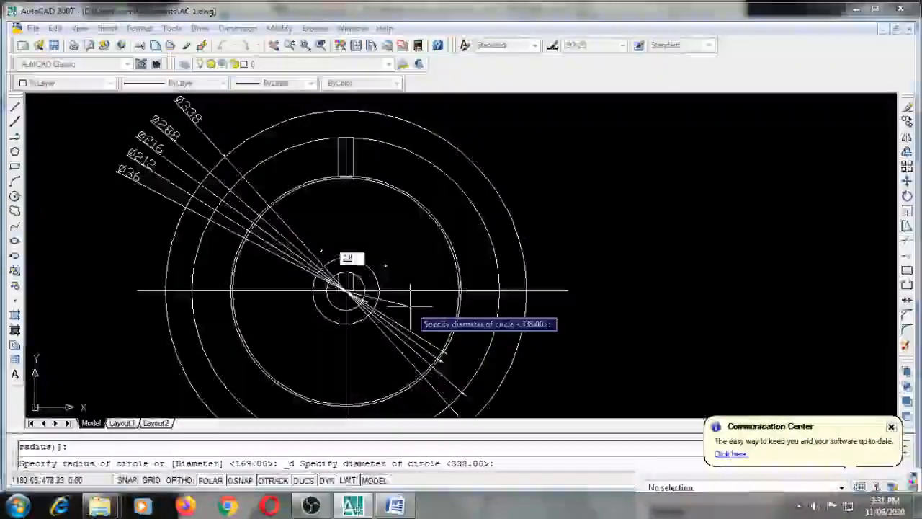
key(Return)
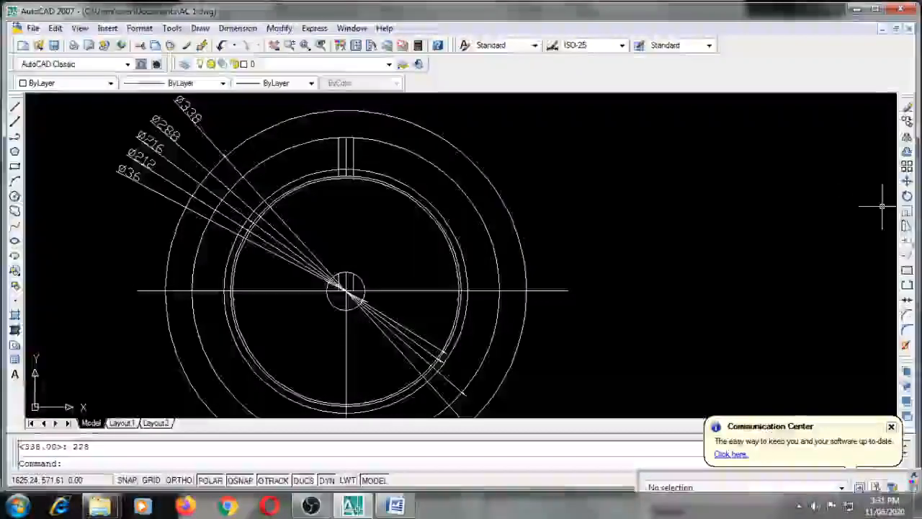
- Trim the slot lines outside the 228 mm circle and erase the centre line piece between the two slot sides
click(907, 240)
key(Return)
click(353, 164)
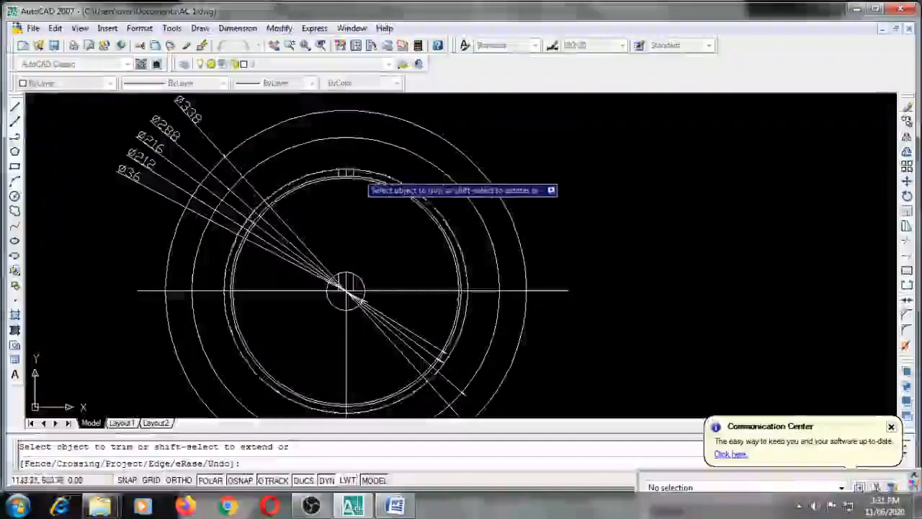
scroll(340, 170, up, 4)
click(336, 175)
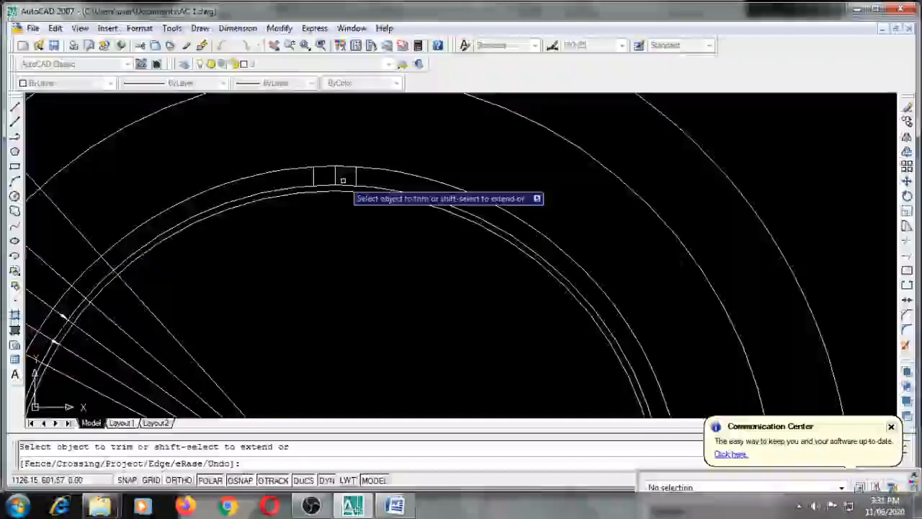
key(Escape)
click(336, 177)
key(Delete)
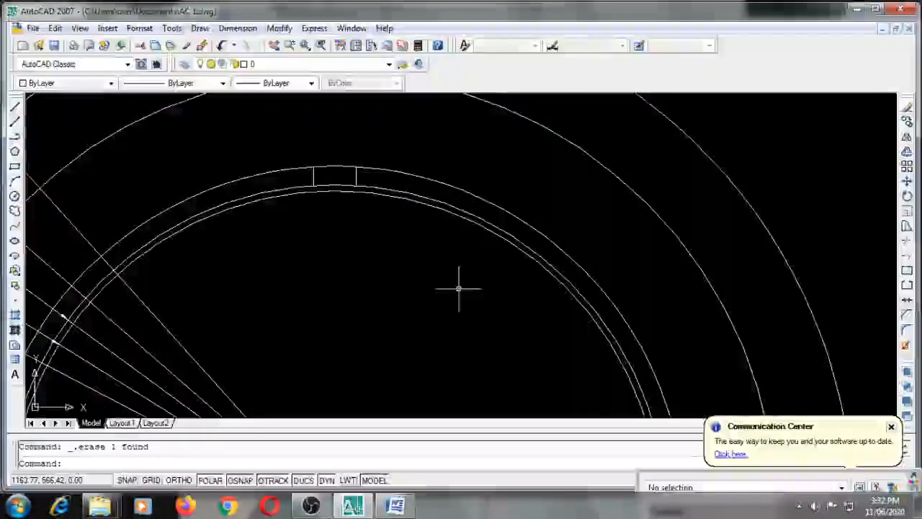
- Look up the number of stator slots in the AC Machine document in Word and return to the AutoCAD drawing
key(F10)
scroll(435, 352, down, 3)
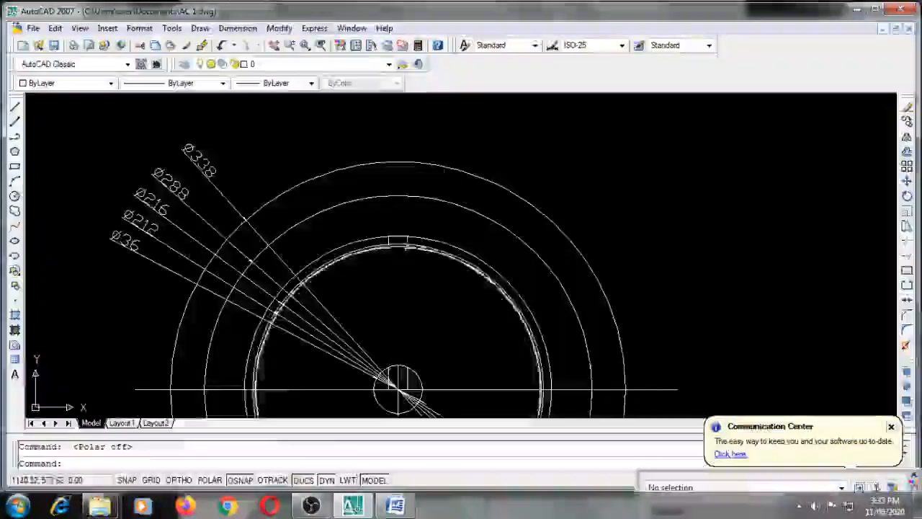
mouse_move(441, 263)
middle_down()
mouse_move(425, 275)
mouse_move(394, 188)
middle_up()
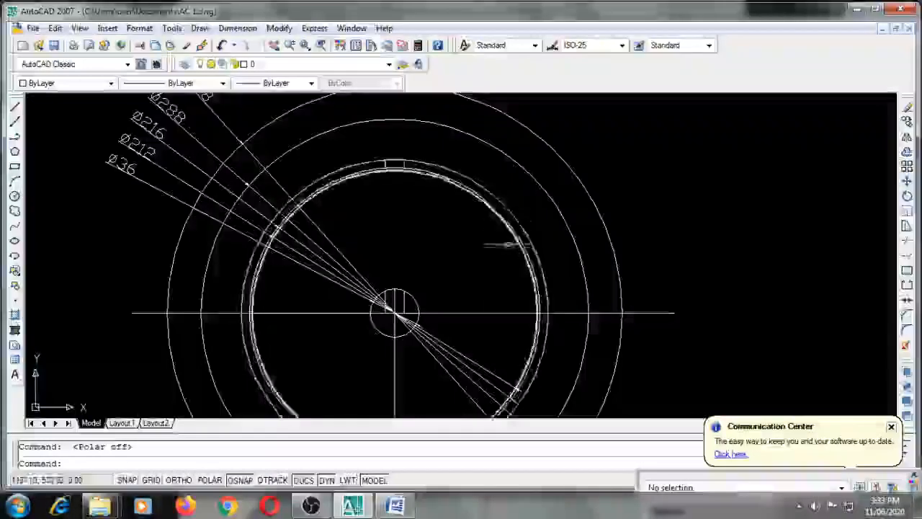
key(alt+Tab)
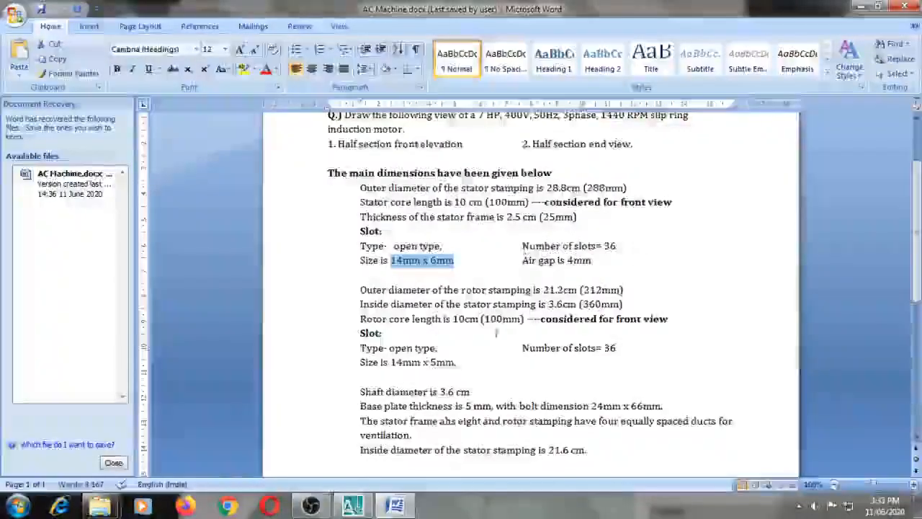
click(352, 506)
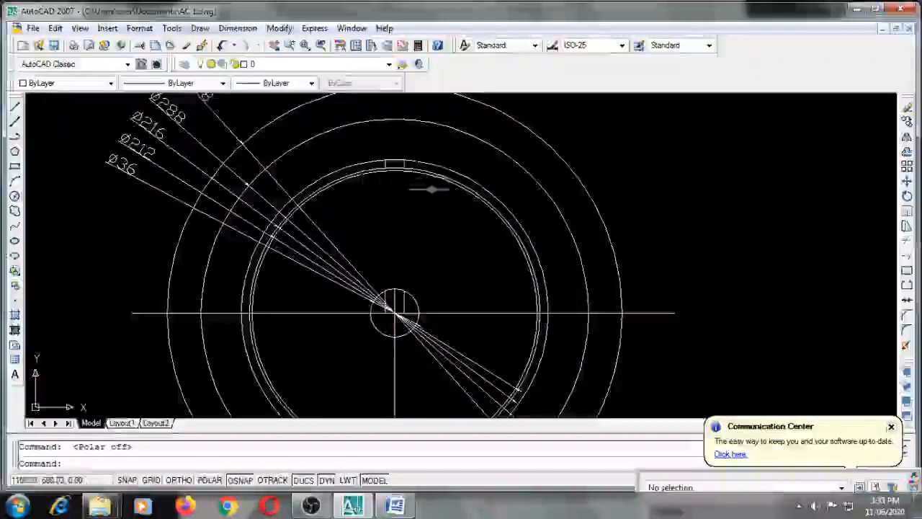
- Erase the leftover slot lines inside the shaft circle and set up a polar array of the two slot sides about the circles' common centre
scroll(454, 214, down, 1)
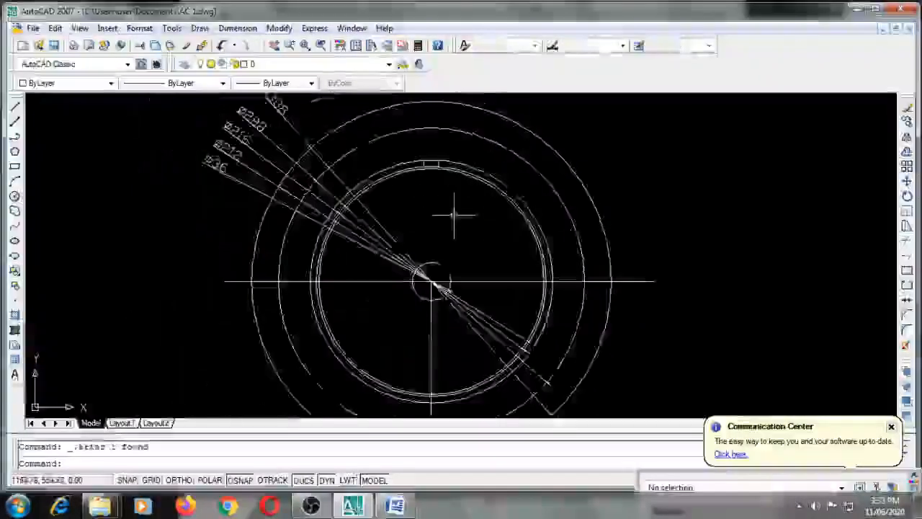
scroll(455, 212, up, 3)
middle_drag(435, 211, 472, 331)
scroll(447, 274, up, 2)
click(468, 232)
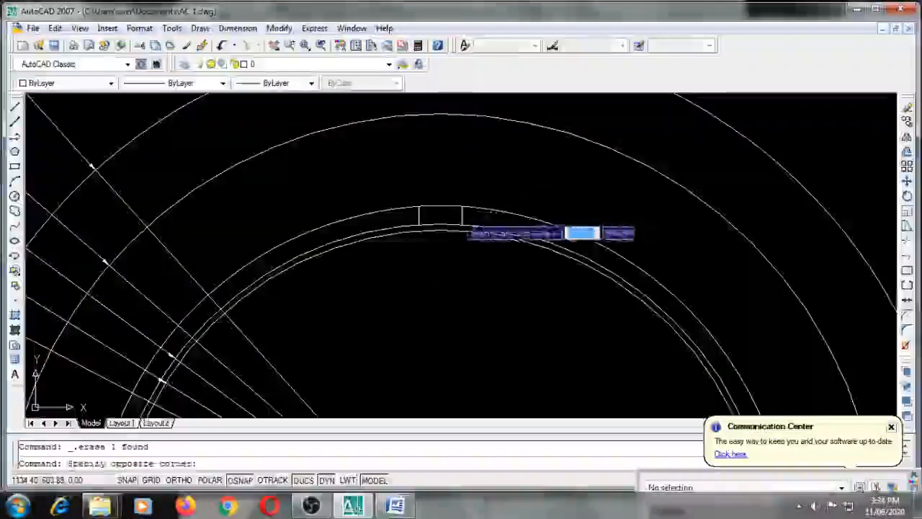
click(418, 214)
scroll(418, 214, down, 4)
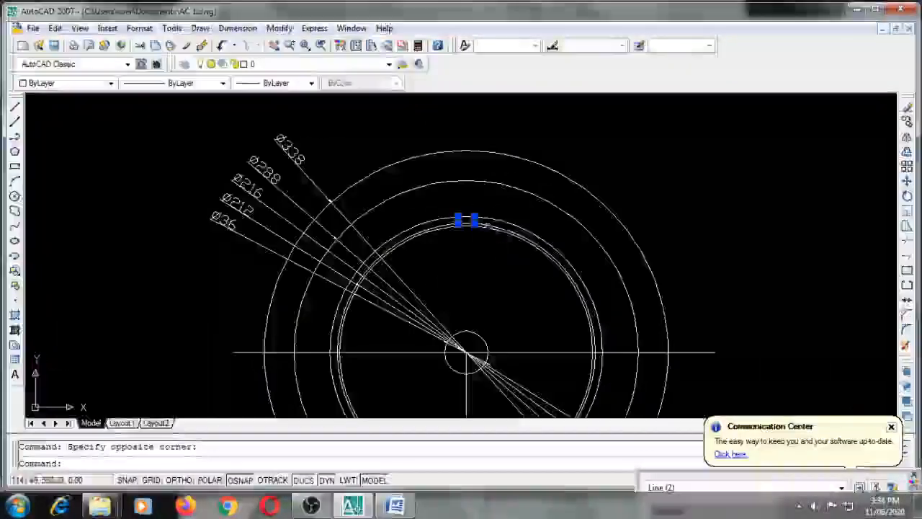
click(907, 165)
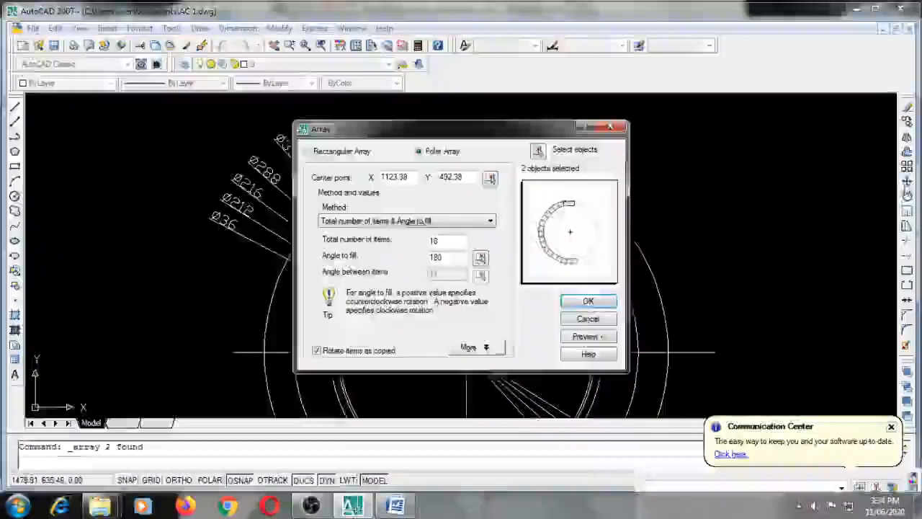
click(309, 152)
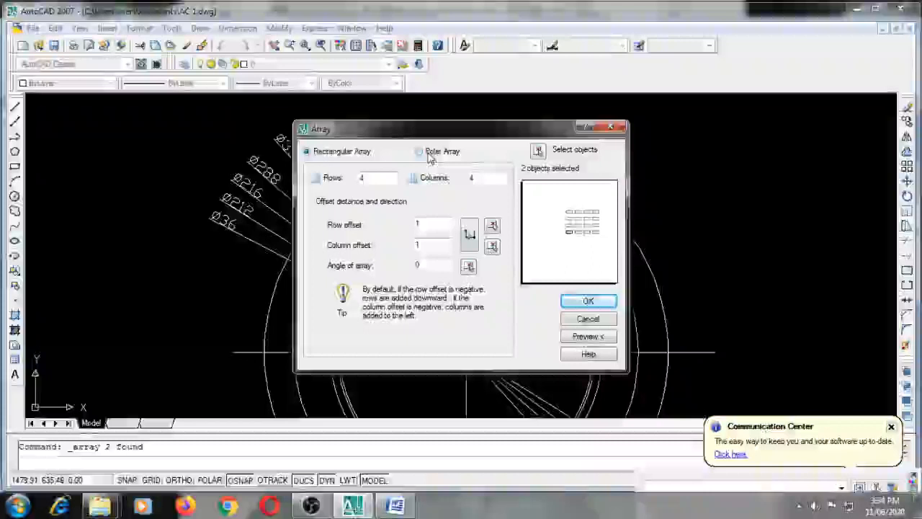
click(430, 157)
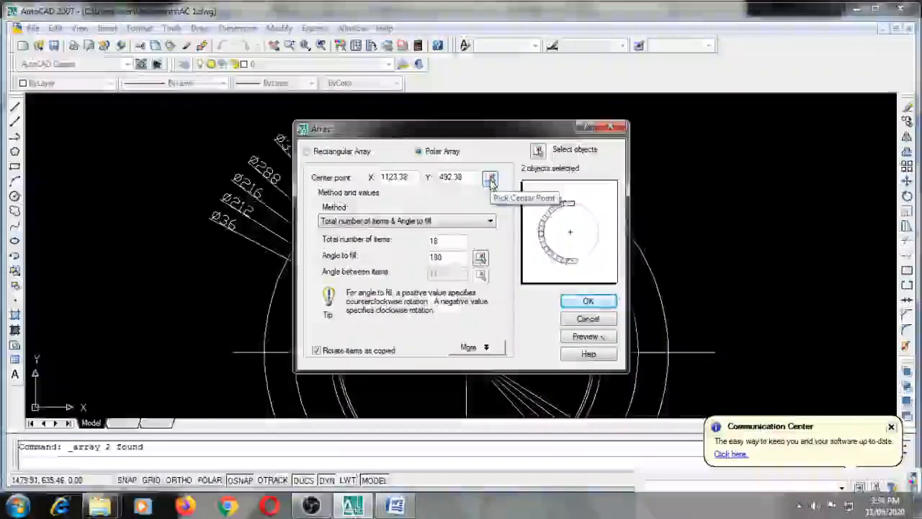
click(490, 180)
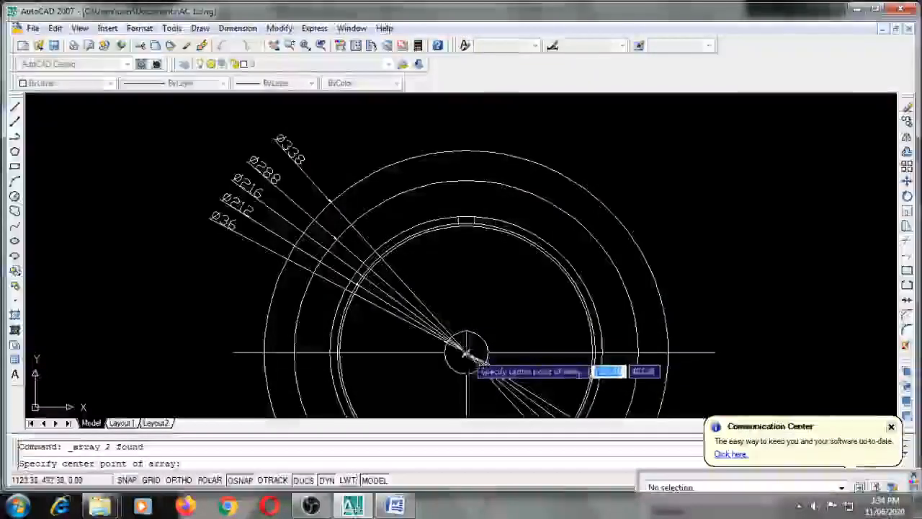
click(466, 353)
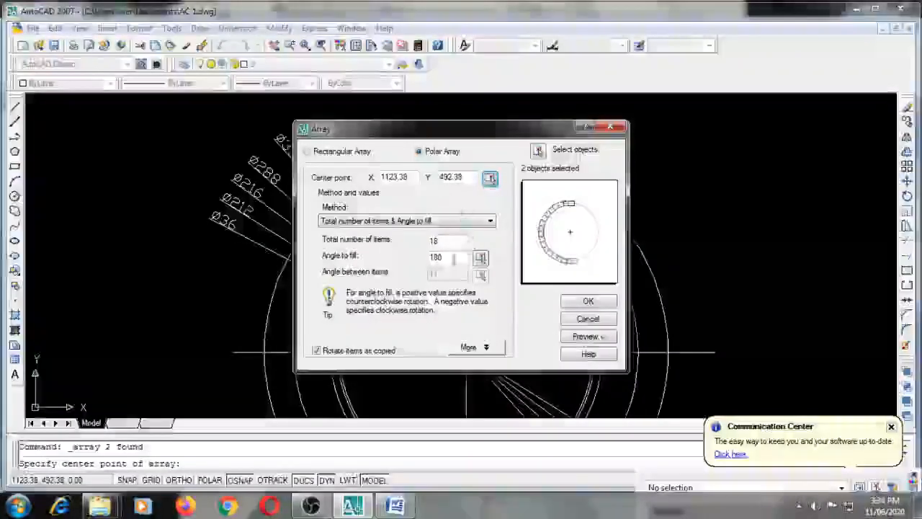
- Set the polar array to 36 items with a 360 degree fill angle and create the slots around the stator
double_click(449, 242)
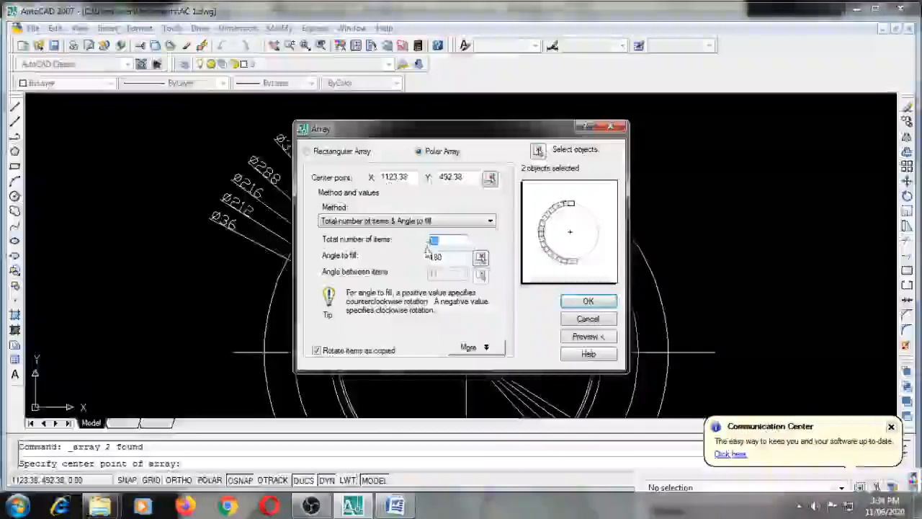
text(36)
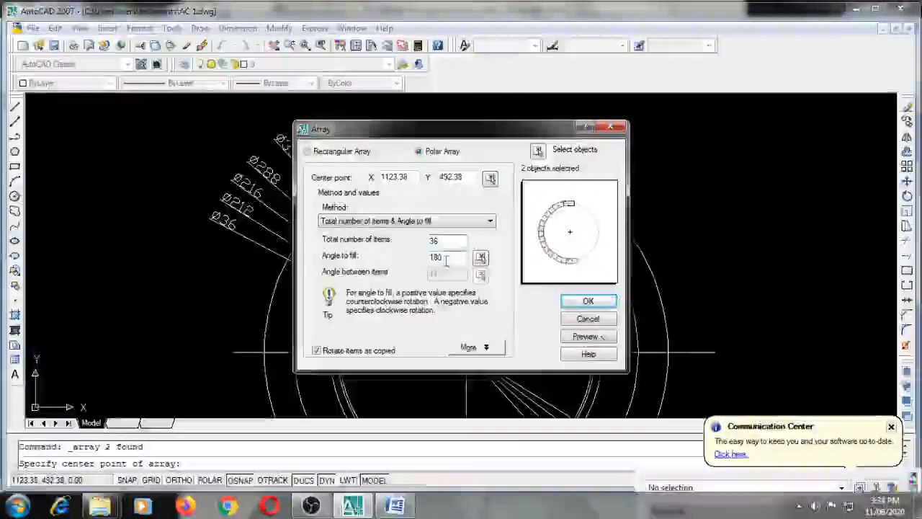
click(445, 223)
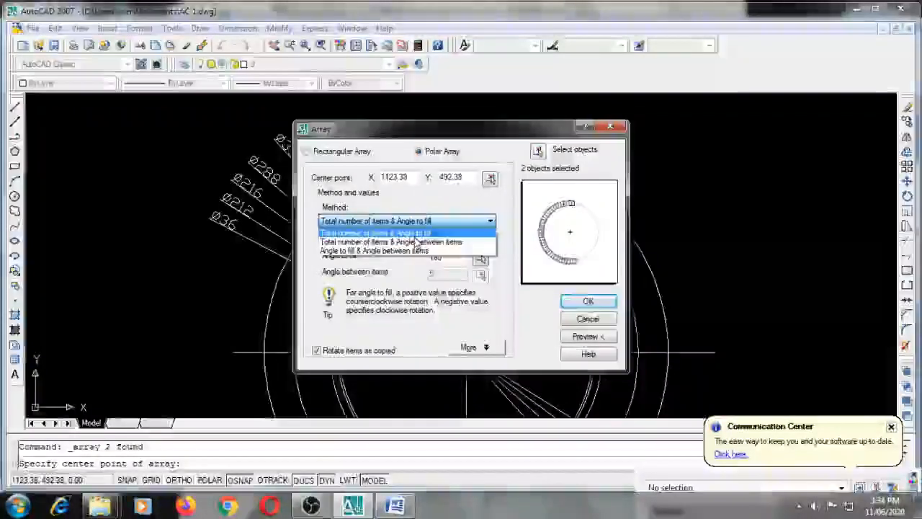
click(425, 233)
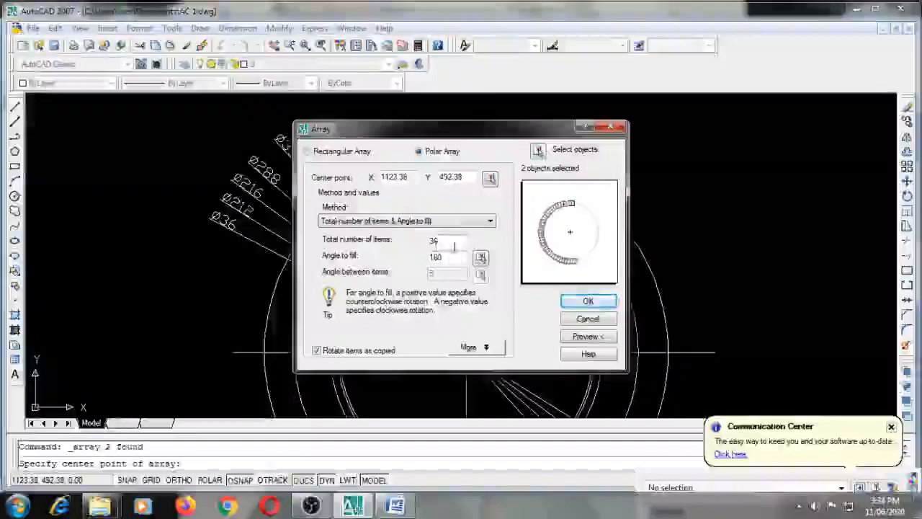
double_click(438, 256)
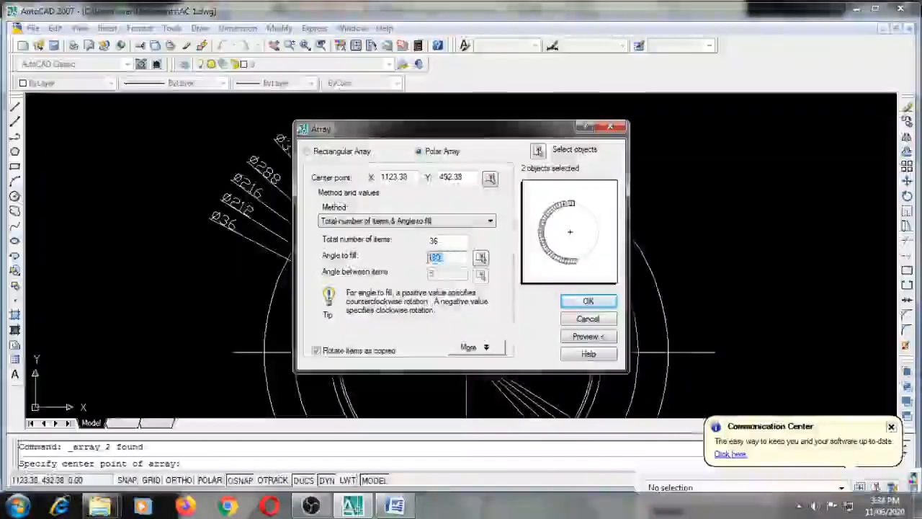
text(360)
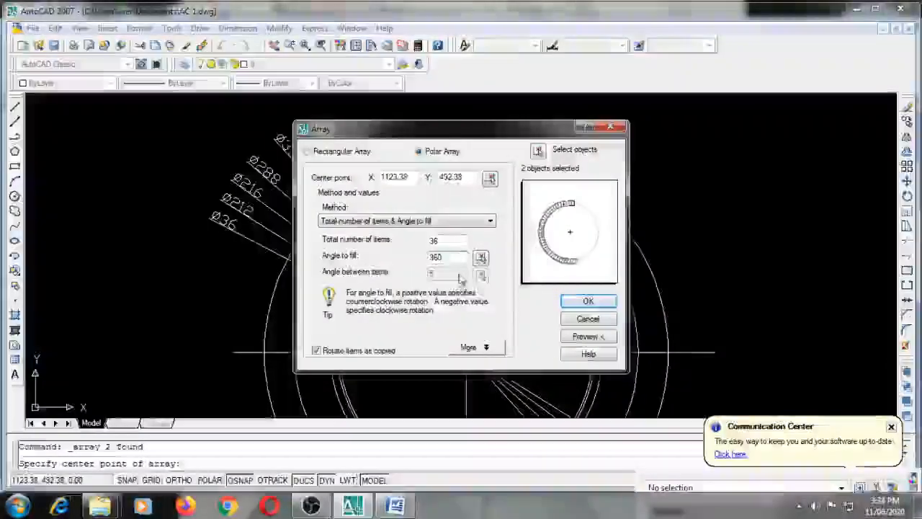
click(587, 303)
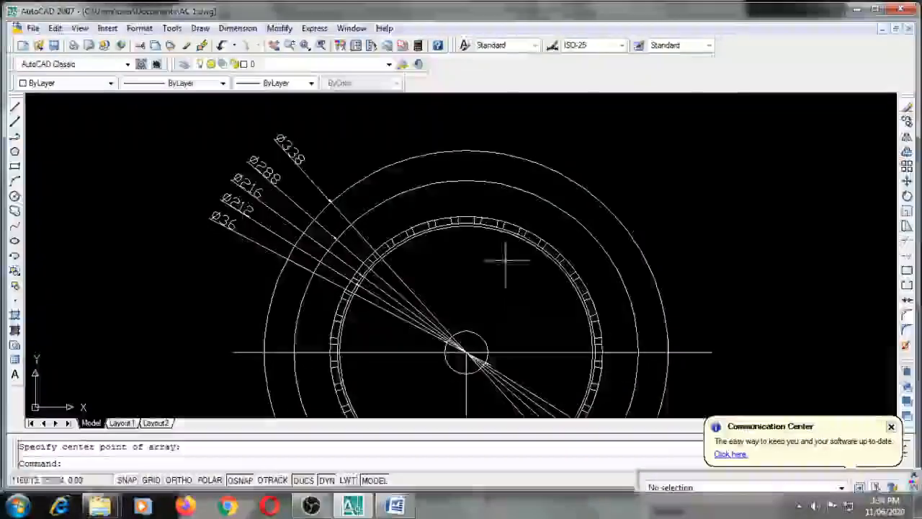
- Trim the 228 mm circle across the narrow gaps between slot lines and the 216 mm circle across the wide ones on the stator ring
scroll(555, 291, down, 3)
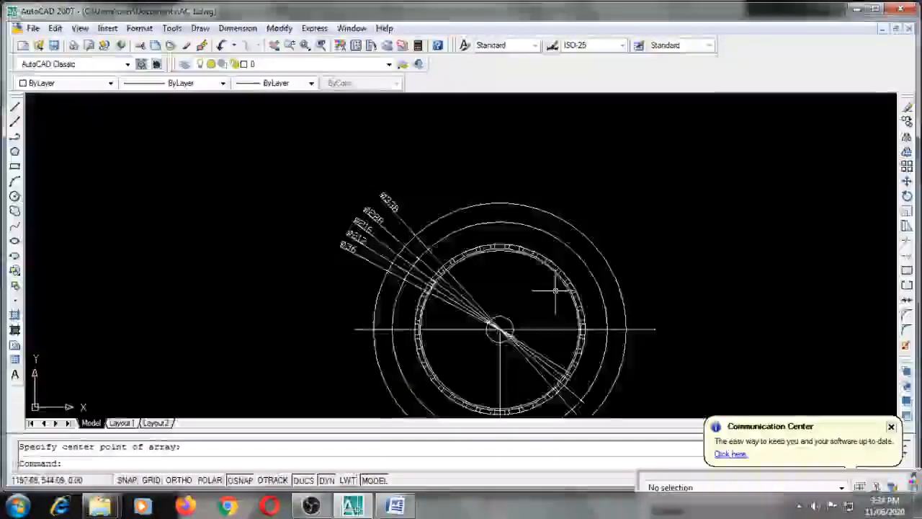
scroll(554, 290, up, 2)
scroll(555, 290, up, 2)
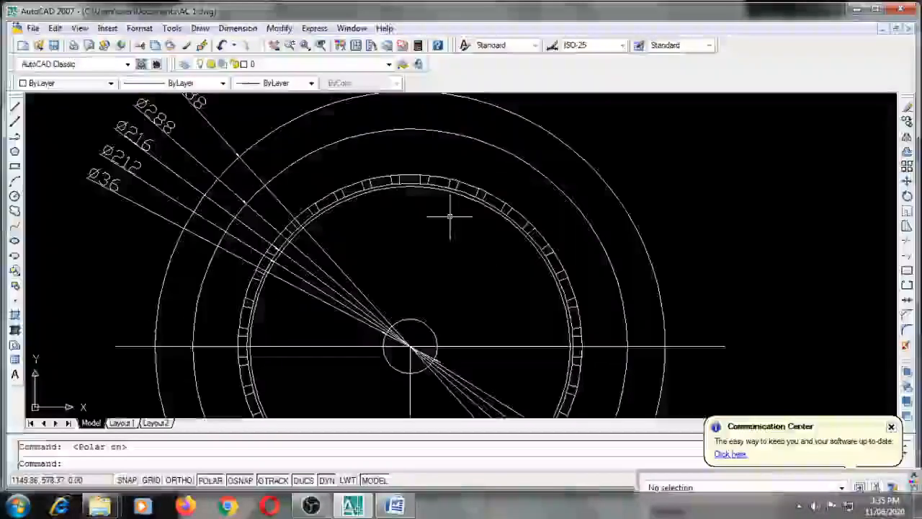
click(906, 240)
key(Return)
scroll(488, 225, up, 2)
scroll(385, 192, up, 4)
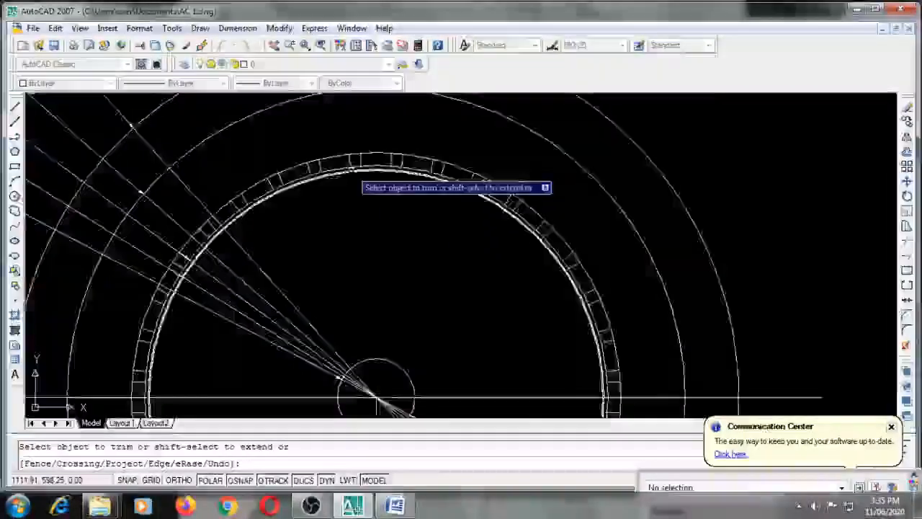
scroll(356, 184, up, 3)
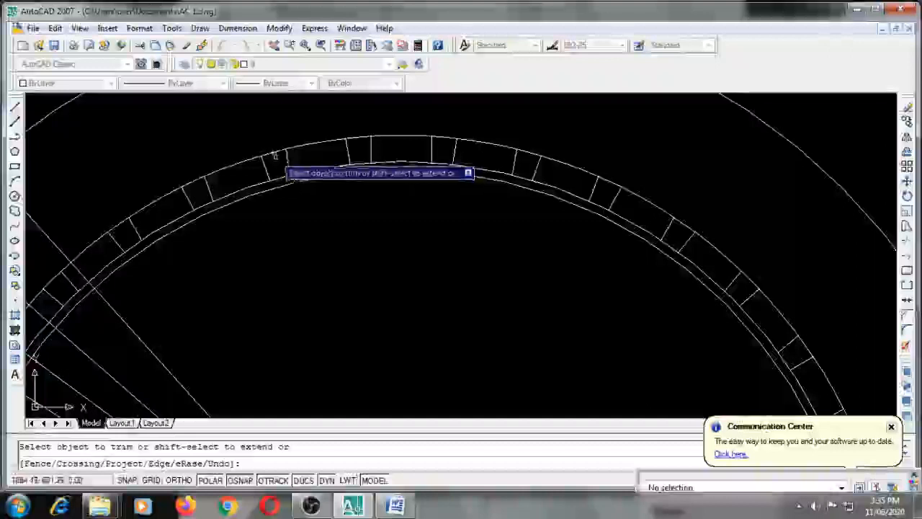
click(274, 153)
click(310, 171)
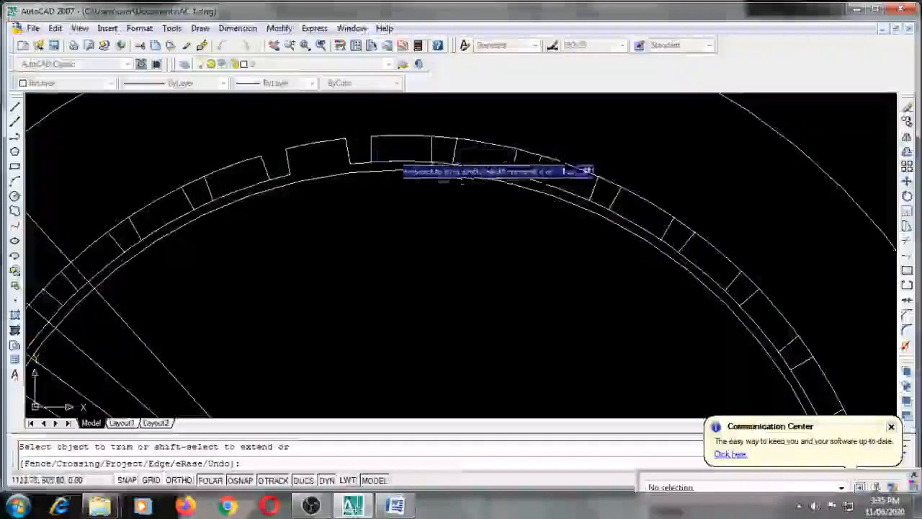
click(401, 161)
click(442, 137)
click(475, 167)
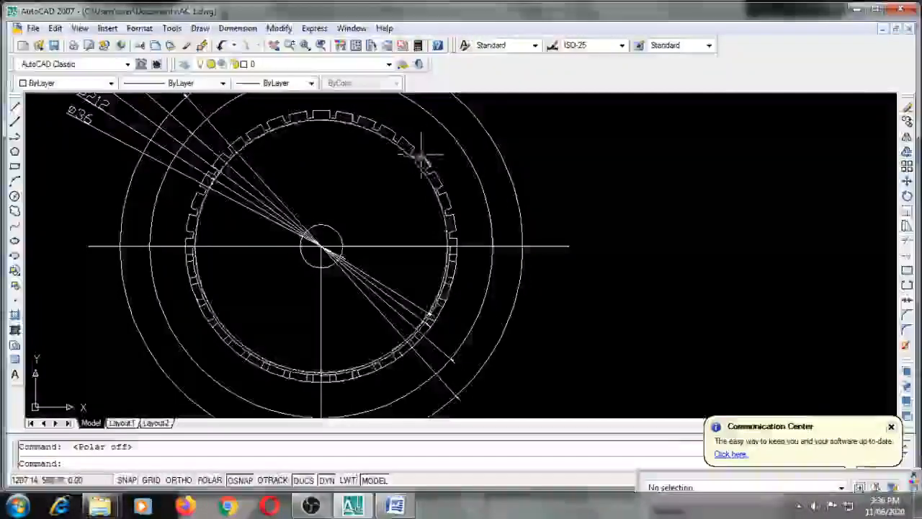
- Add a diameter dimension to the circle just inside the 212 mm rotor circle, with its text beside the Ø36 dimension
scroll(416, 153, up, 2)
scroll(416, 153, up, 4)
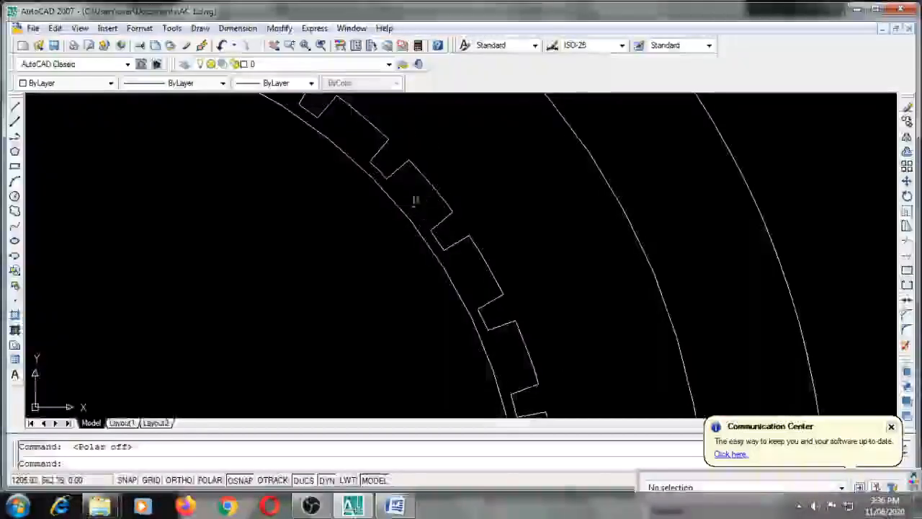
scroll(382, 170, down, 6)
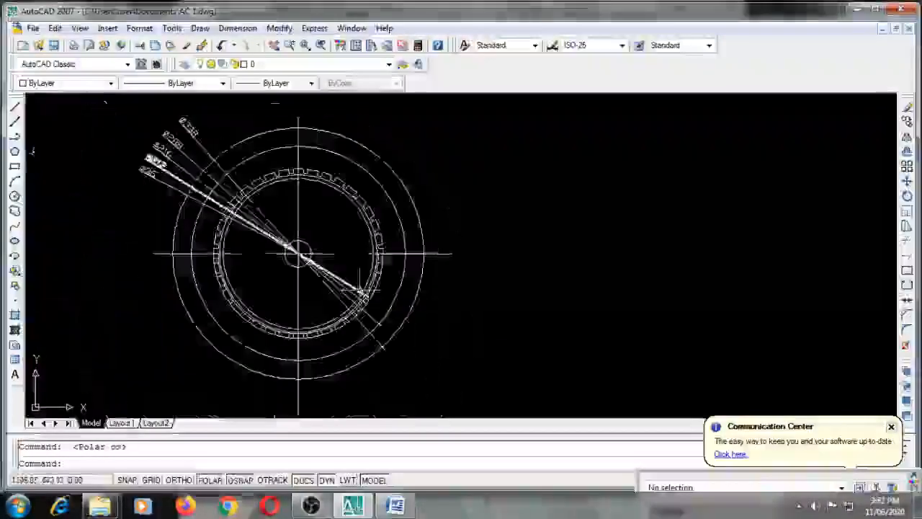
scroll(363, 292, up, 3)
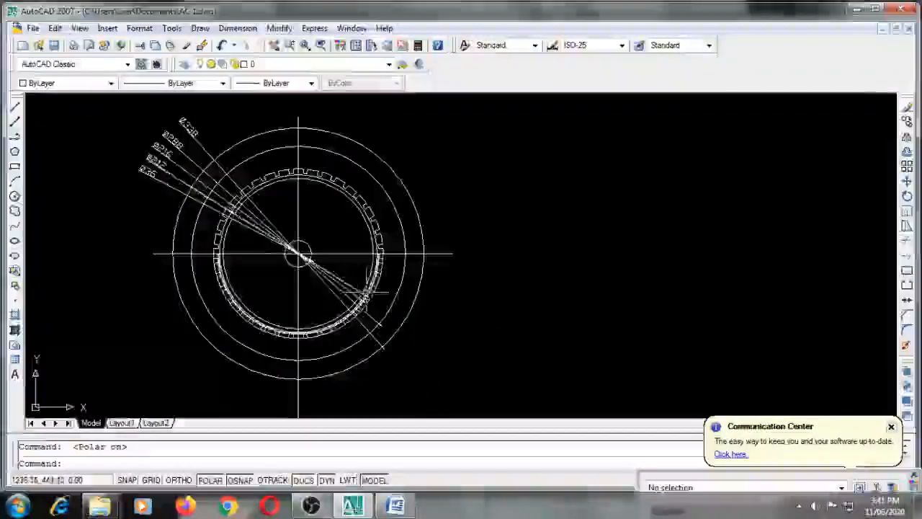
click(237, 28)
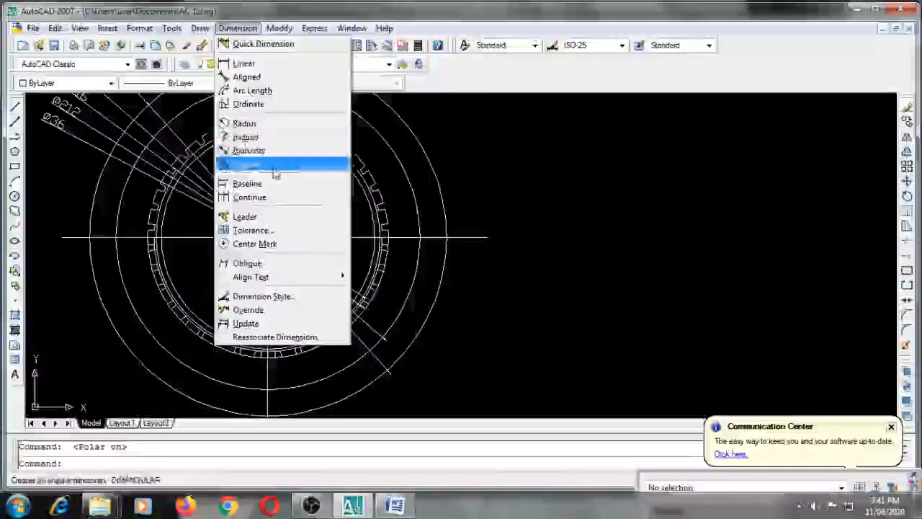
click(260, 150)
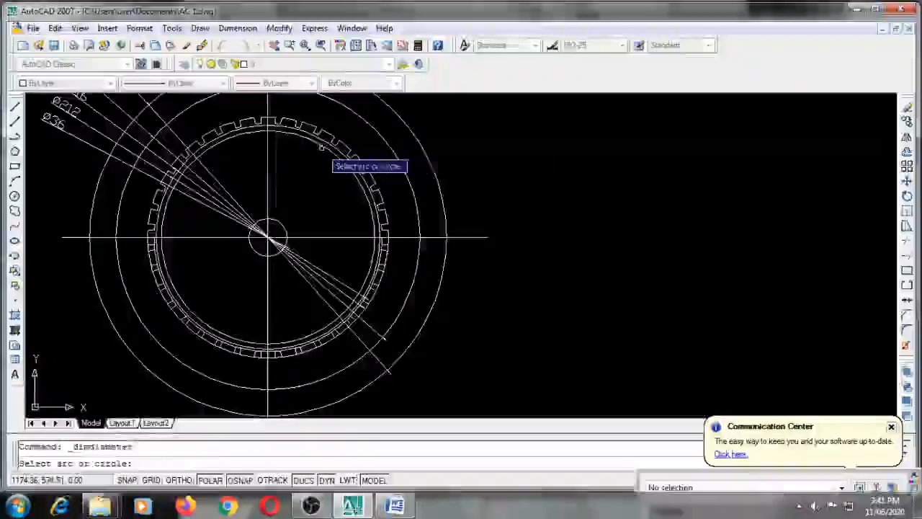
click(321, 147)
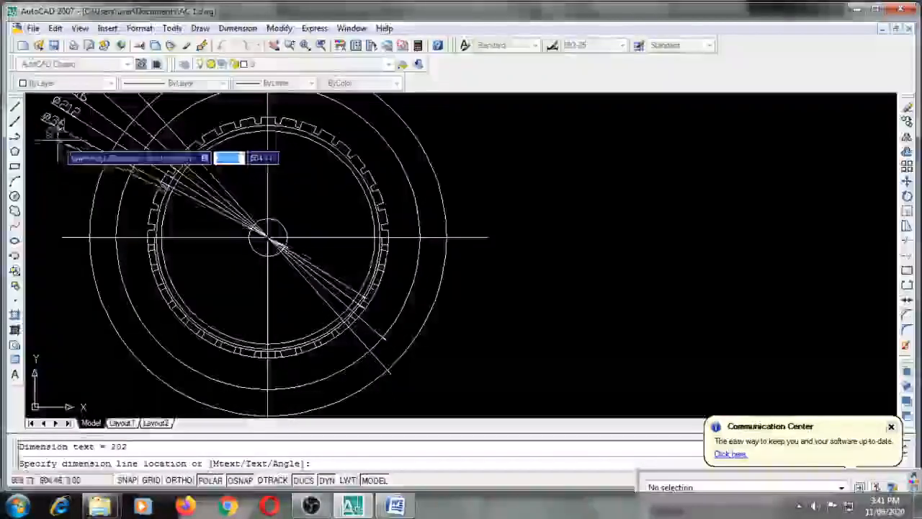
click(50, 148)
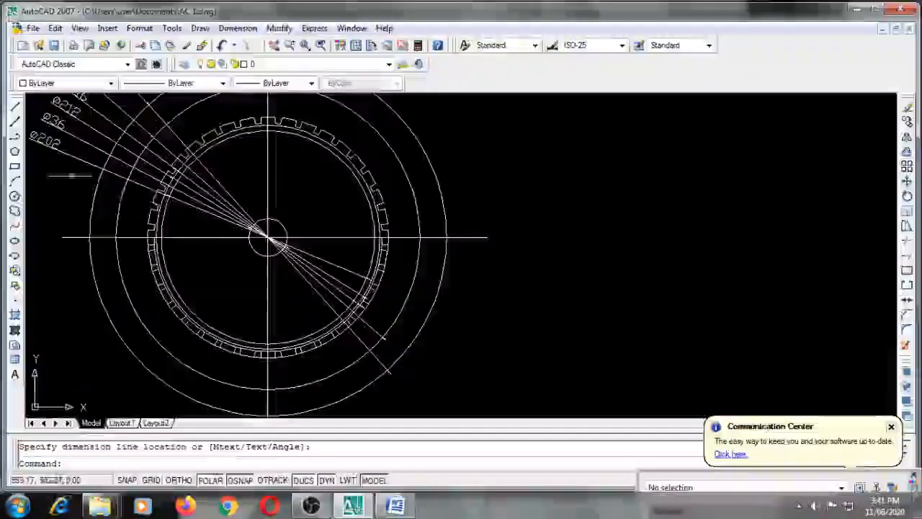
- Offset the upper vertical centre line 7 mm to each side to form the rotor slot sides
scroll(230, 173, up, 2)
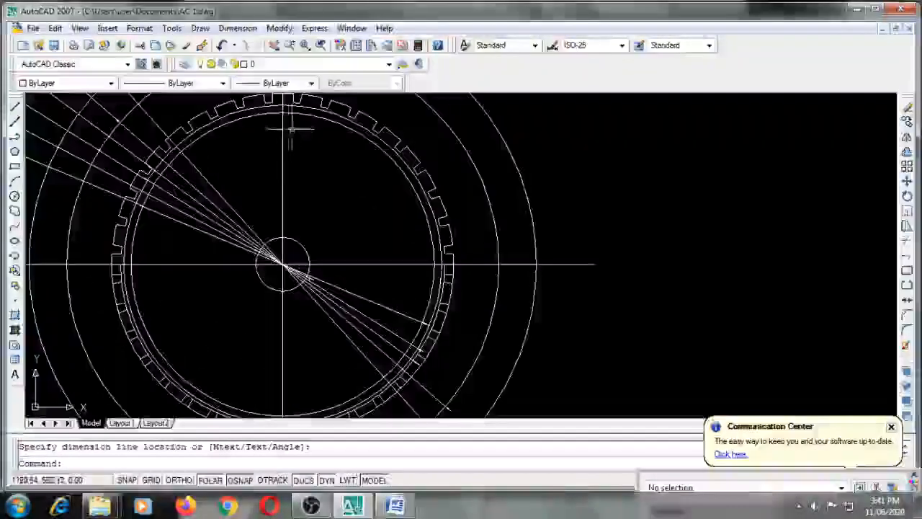
middle_drag(290, 129, 298, 165)
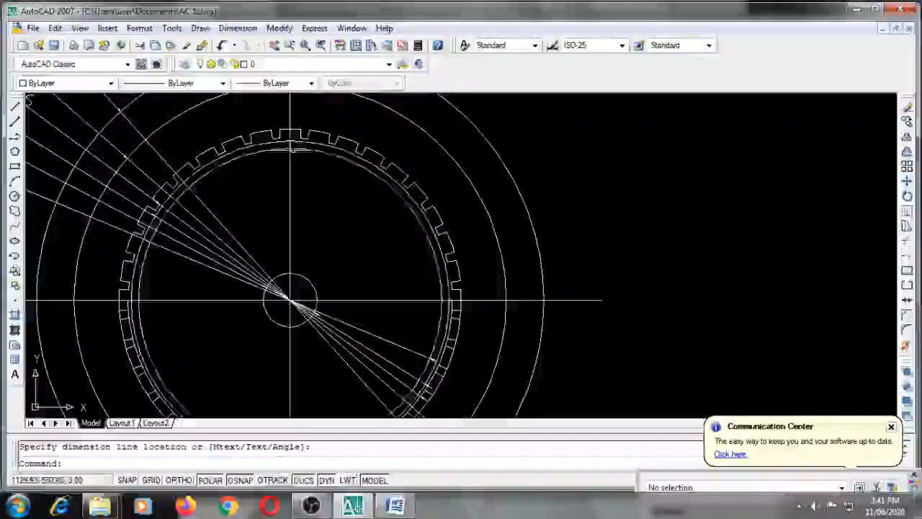
click(291, 160)
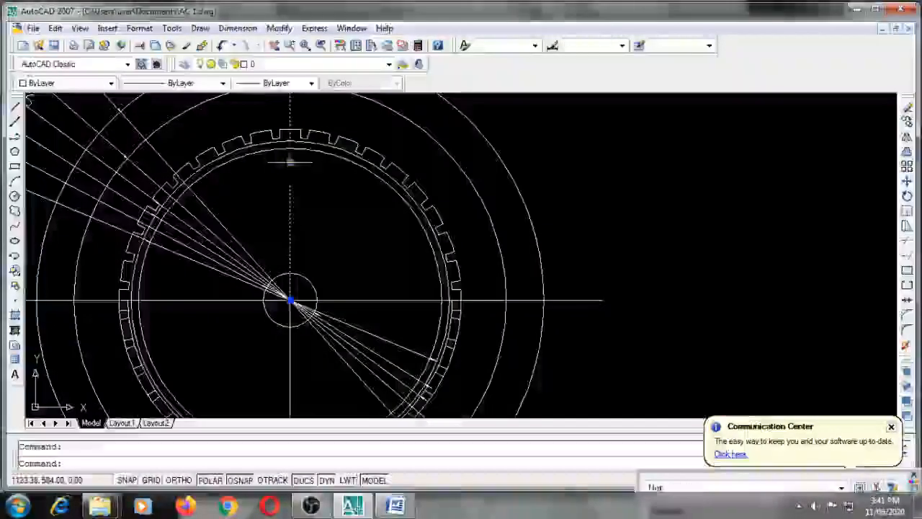
click(907, 152)
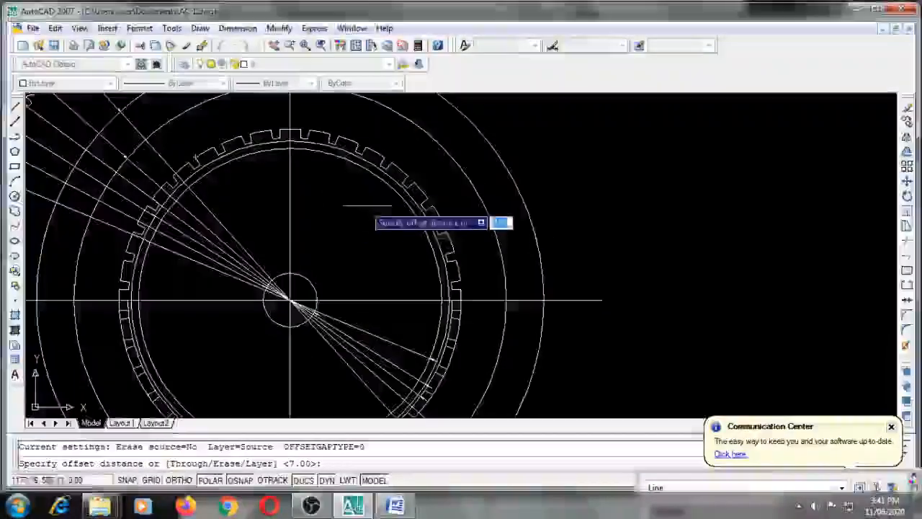
text(7)
key(Return)
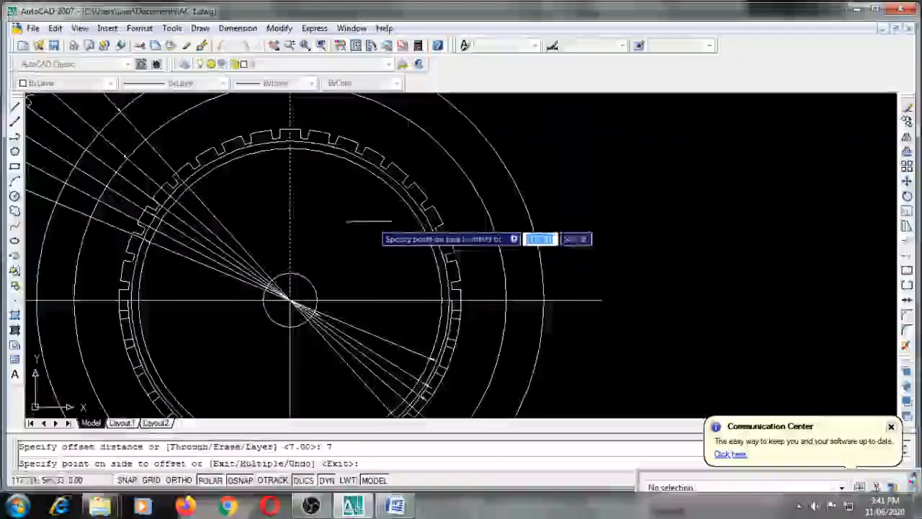
click(369, 222)
click(290, 173)
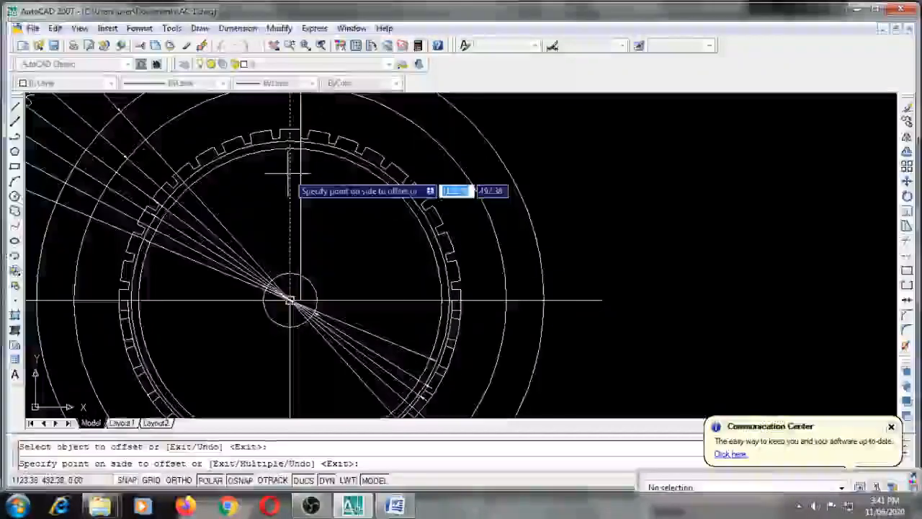
click(286, 176)
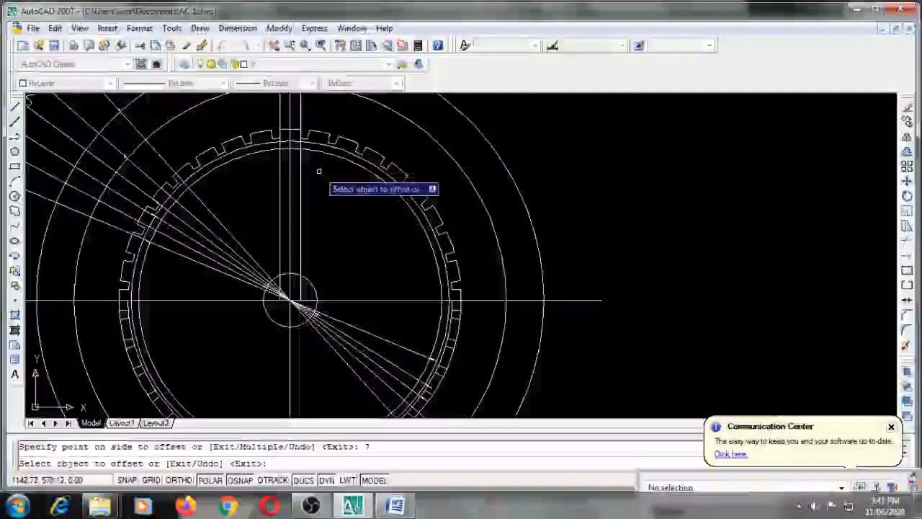
key(Escape)
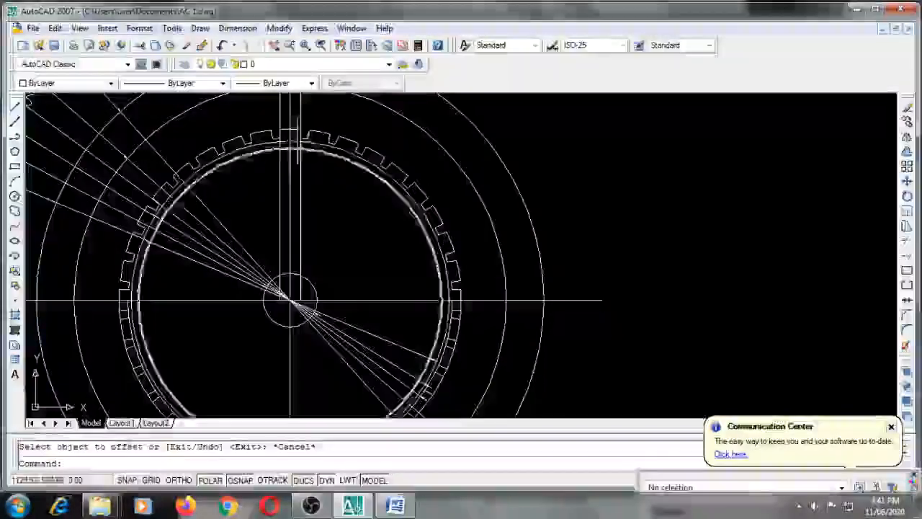
- Set up a polar array of the two short rotor slot sides about the common centre of the circles
key(F10)
scroll(333, 151, up, 3)
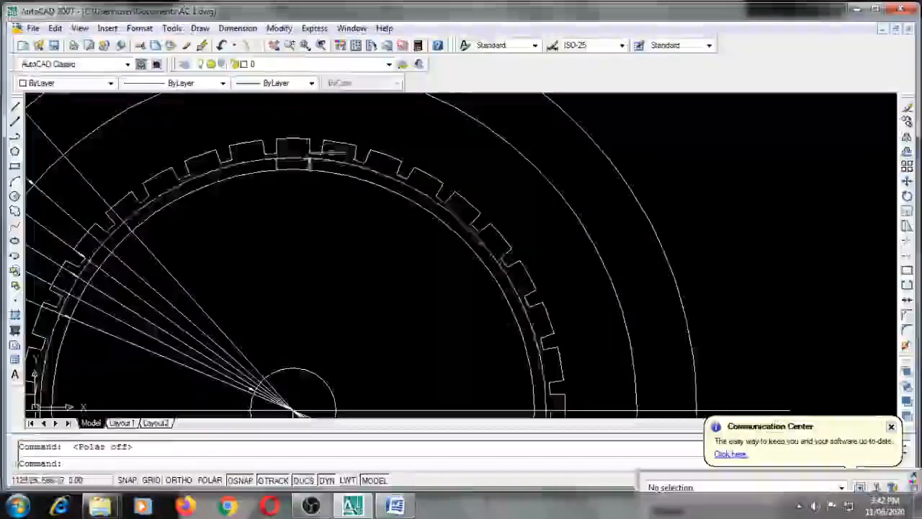
scroll(342, 229, up, 2)
middle_drag(324, 196, 370, 311)
click(351, 239)
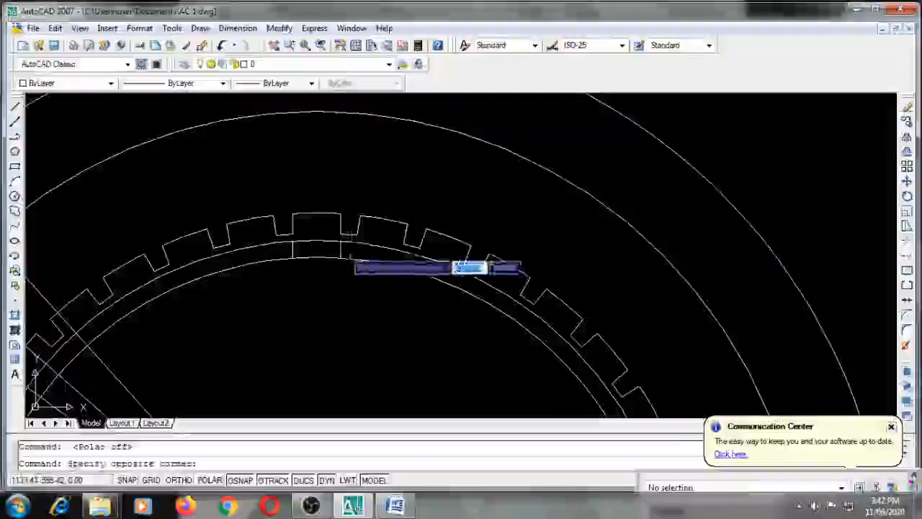
click(280, 251)
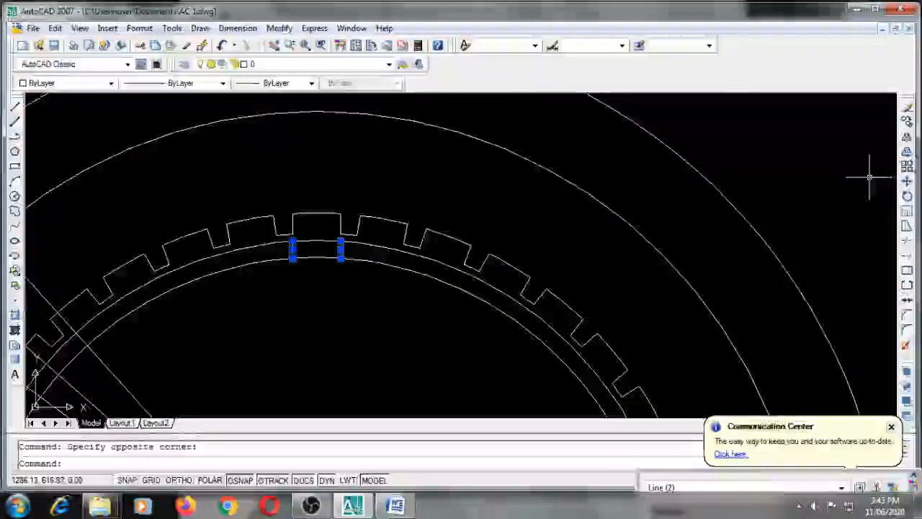
click(907, 166)
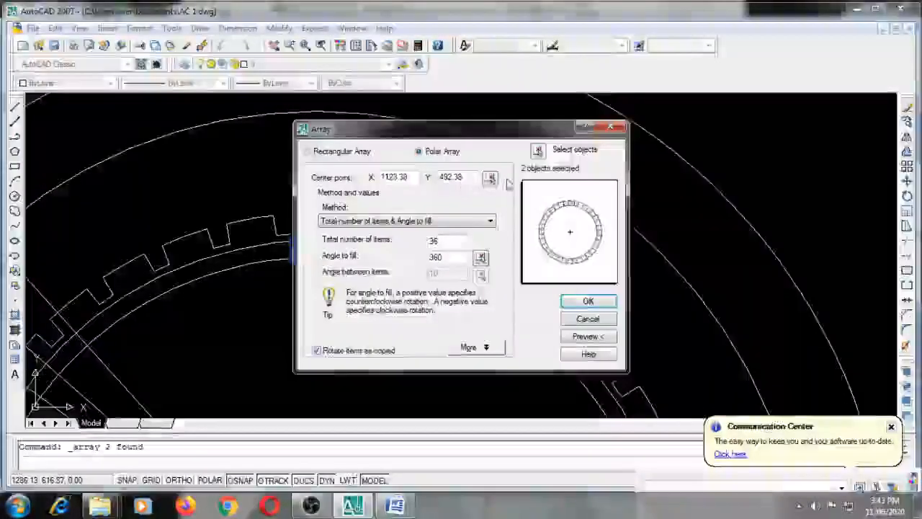
click(490, 178)
scroll(432, 319, up, 3)
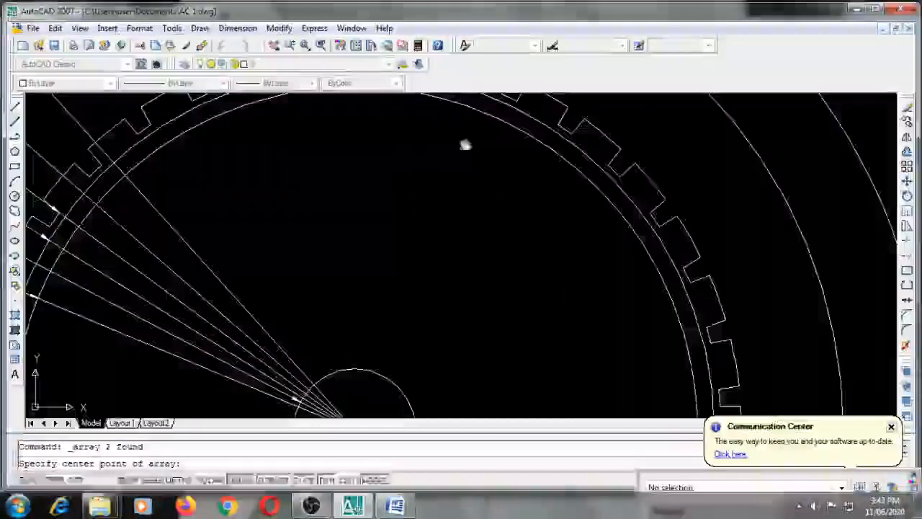
middle_drag(354, 427, 371, 319)
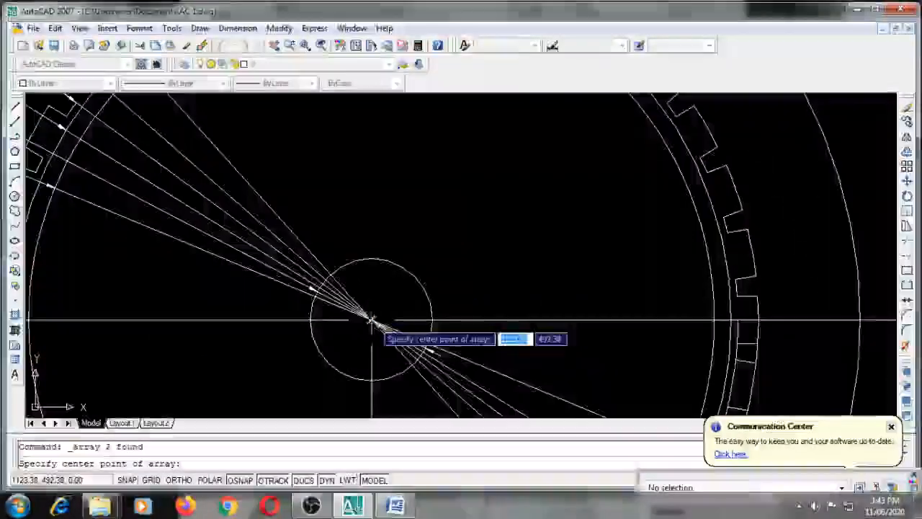
click(371, 319)
- Check the number of rotor slots in the AC Machine document in Word and create the polar array with 36 items over 360 degrees
click(490, 220)
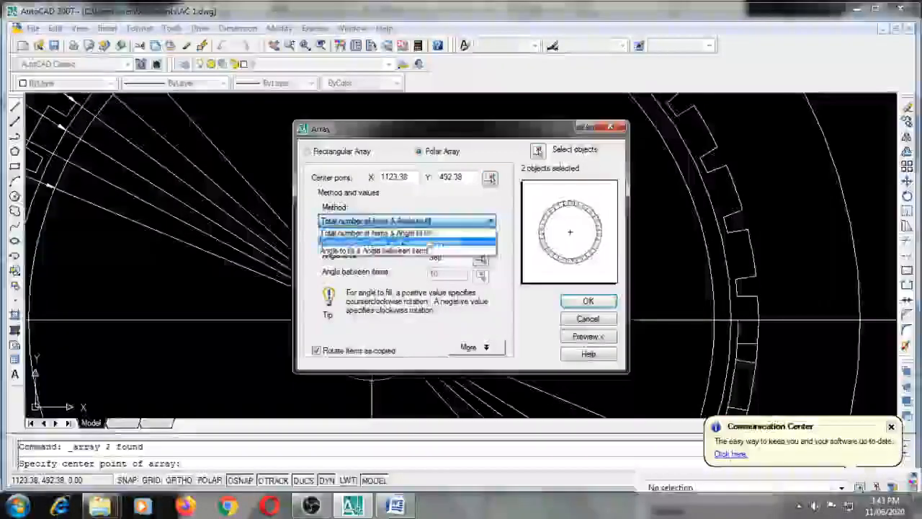
click(425, 233)
double_click(431, 240)
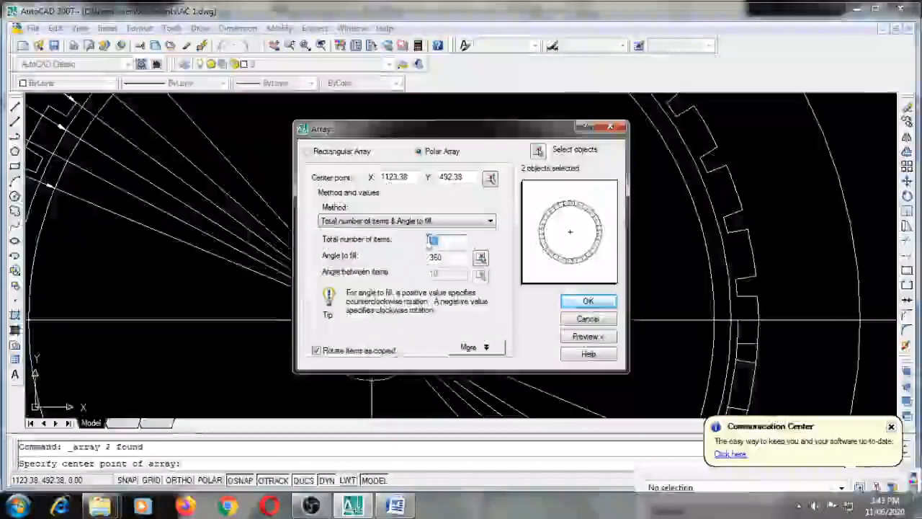
click(395, 506)
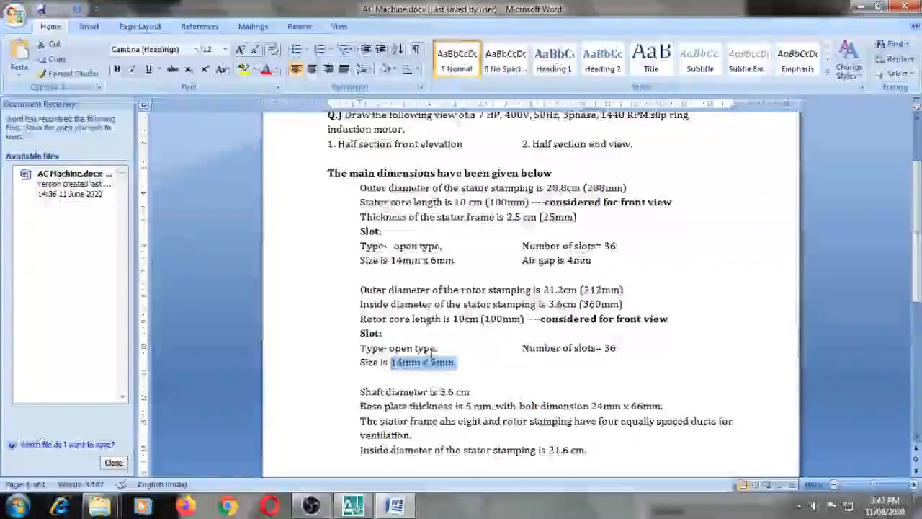
click(353, 506)
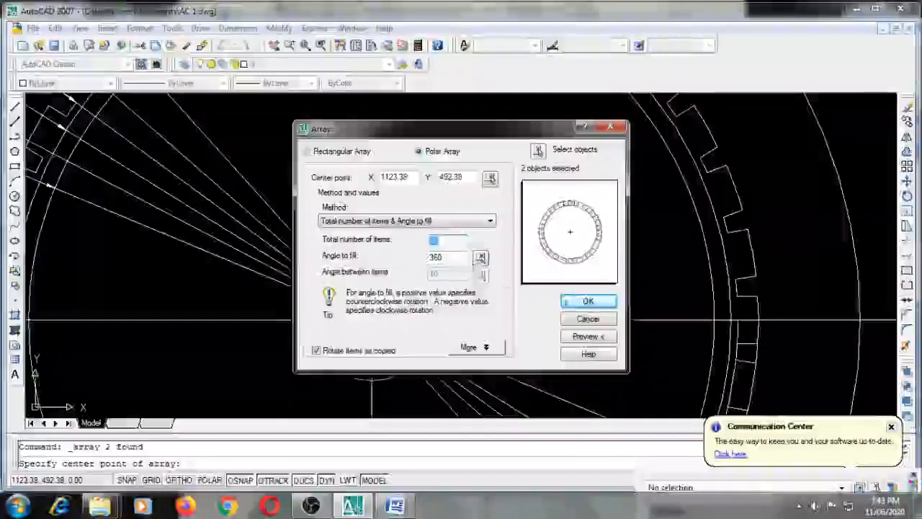
click(567, 303)
- Trim the stator ring's 228 mm circle across the wide sections and its 216 mm circle across the narrow slots
scroll(567, 254, down, 2)
middle_drag(548, 221, 512, 313)
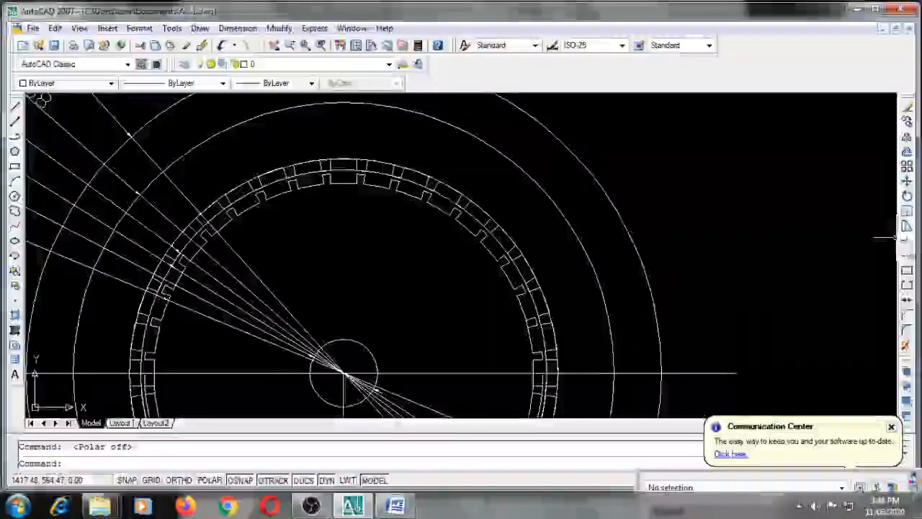
click(907, 241)
key(Return)
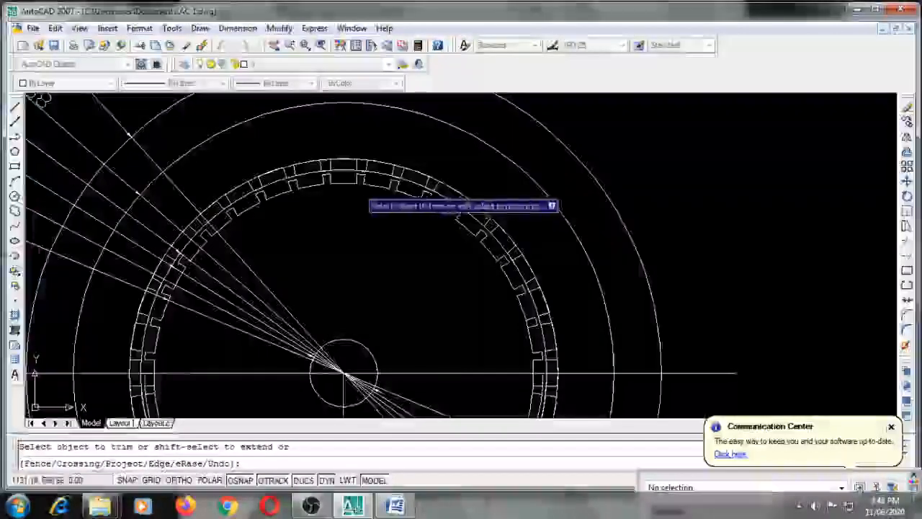
scroll(347, 174, up, 2)
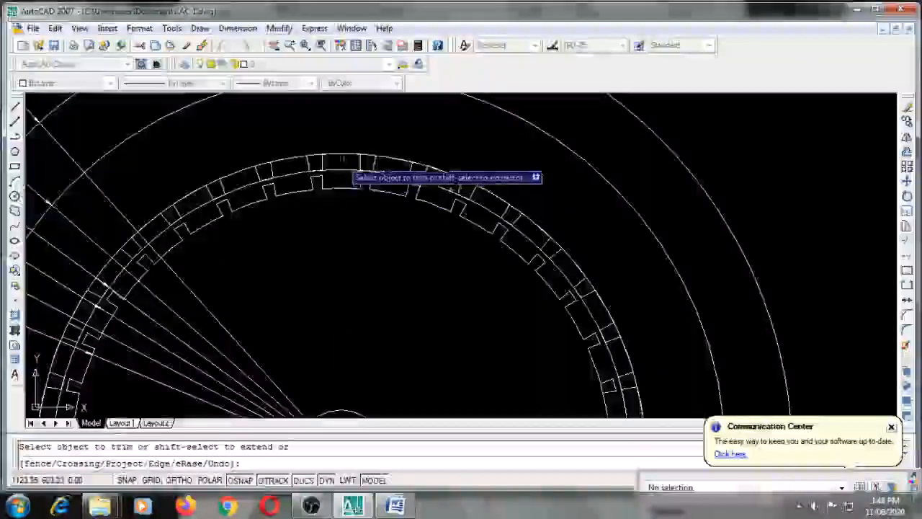
click(345, 164)
click(358, 170)
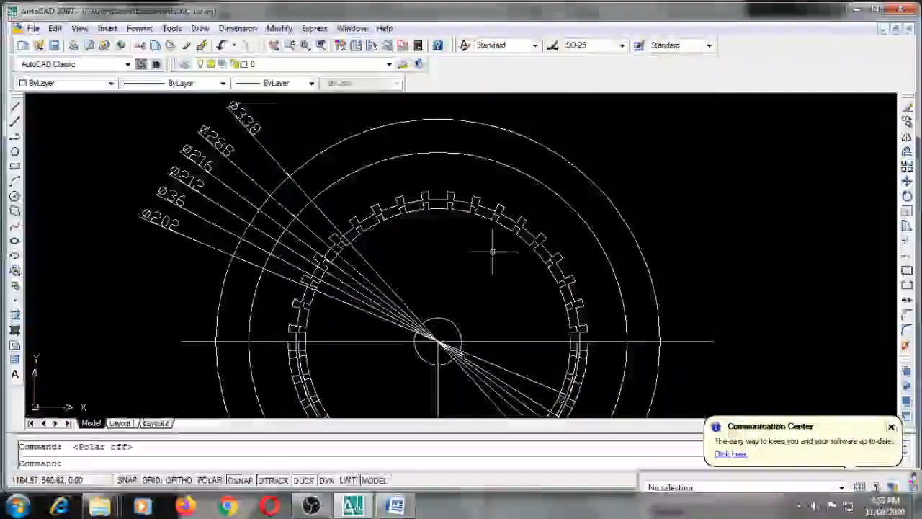
scroll(493, 251, down, 3)
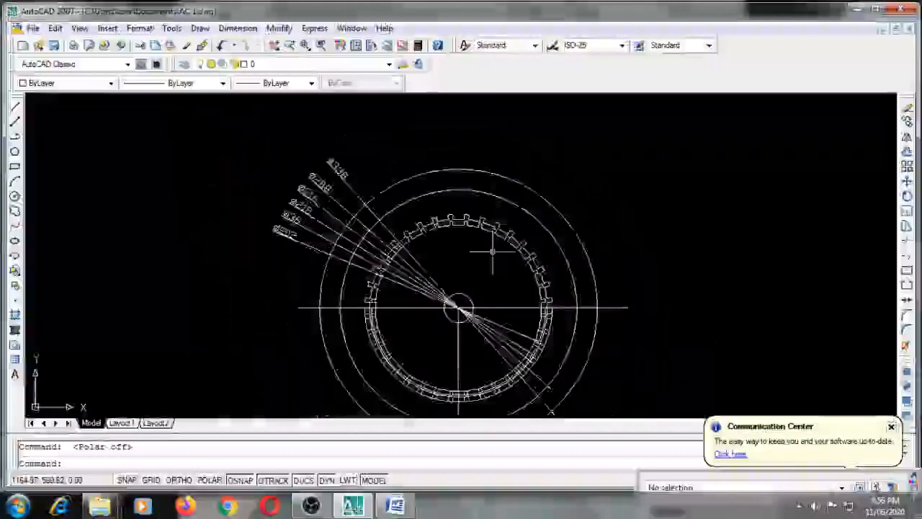
scroll(493, 252, up, 2)
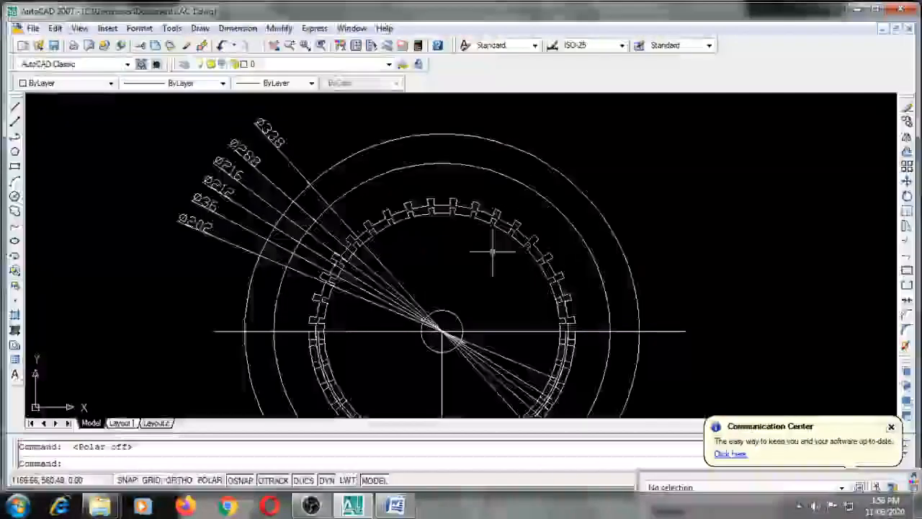
scroll(493, 251, down, 3)
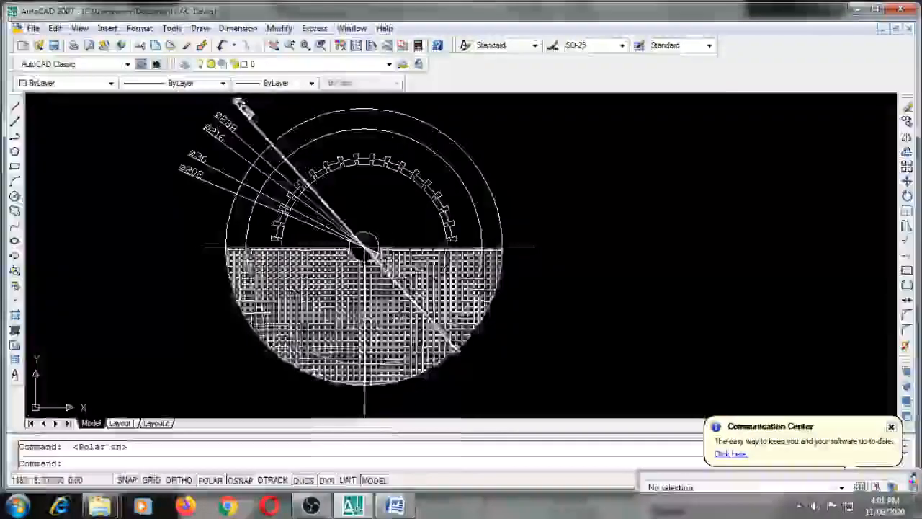
- Check how many ventilation ducts the stator frame and rotor stamping need in the AC Machine document in Word, then return to AutoCAD
key(alt+Tab)
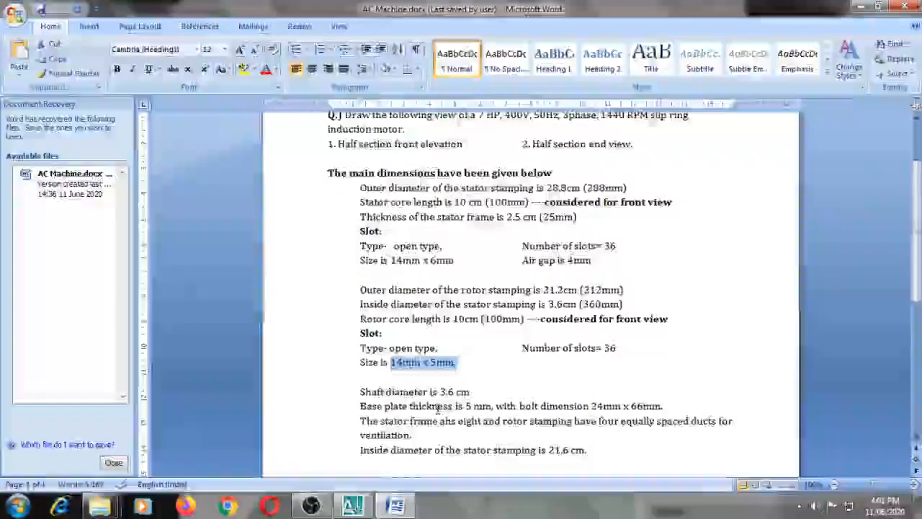
scroll(437, 408, up, 1)
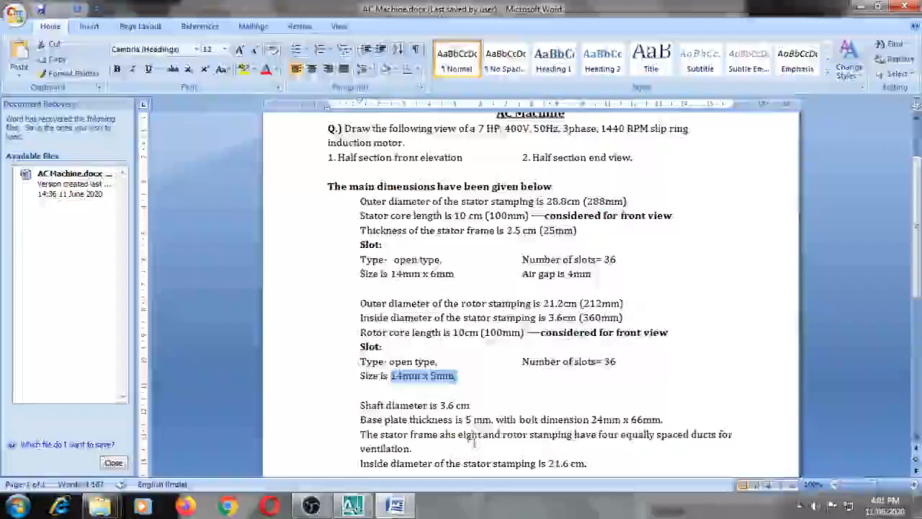
click(461, 438)
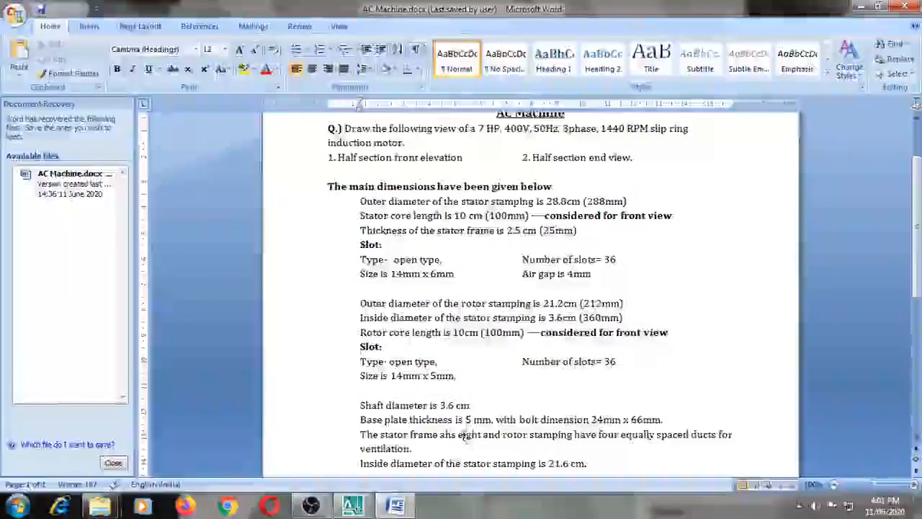
drag(464, 436, 476, 436)
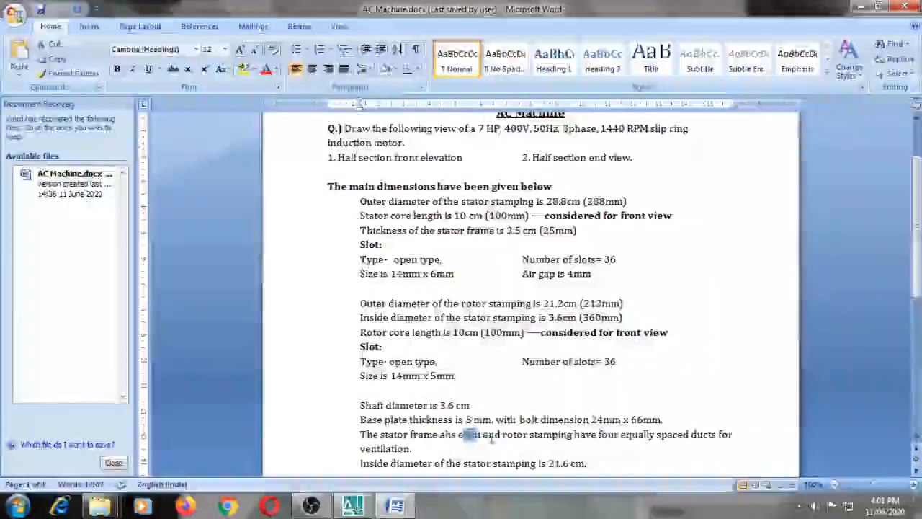
drag(599, 434, 626, 436)
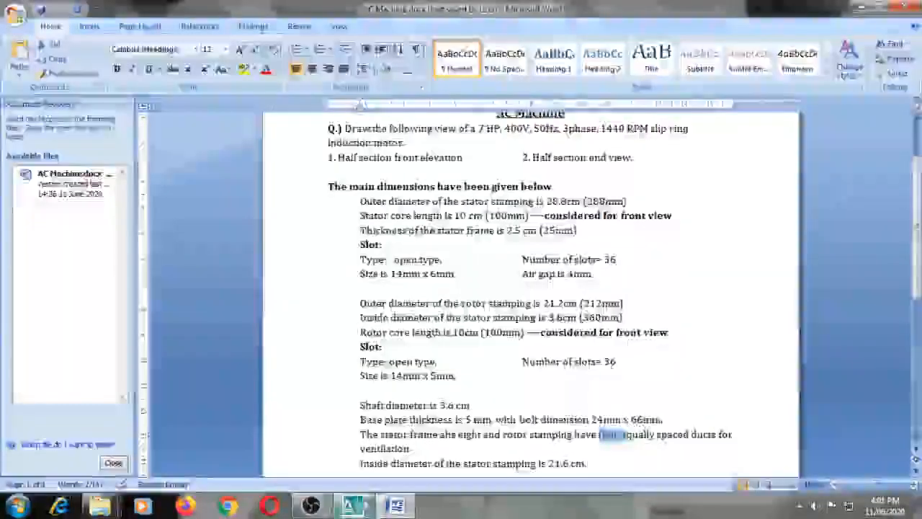
click(353, 506)
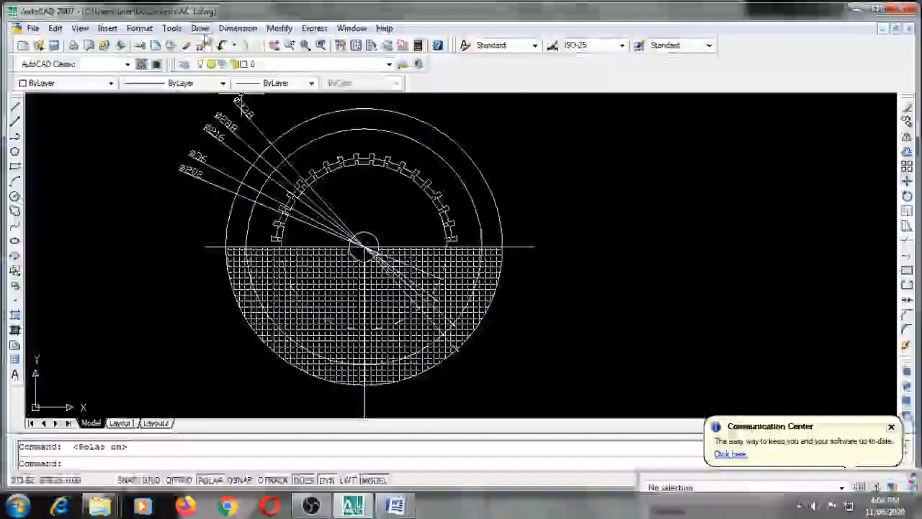
- Draw a circle of radius 9 between the 288 mm and 338 mm circles, just above the left end of the horizontal centre line
click(200, 28)
mouse_move(229, 199)
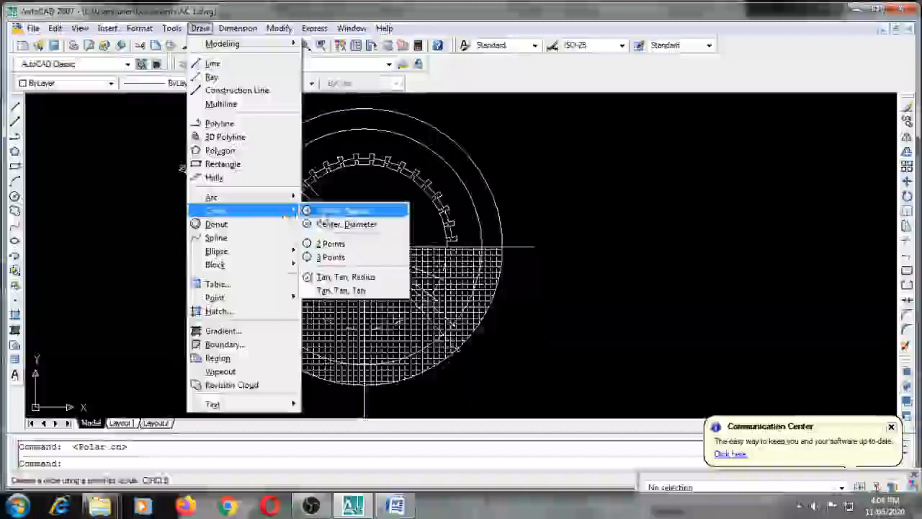
click(321, 211)
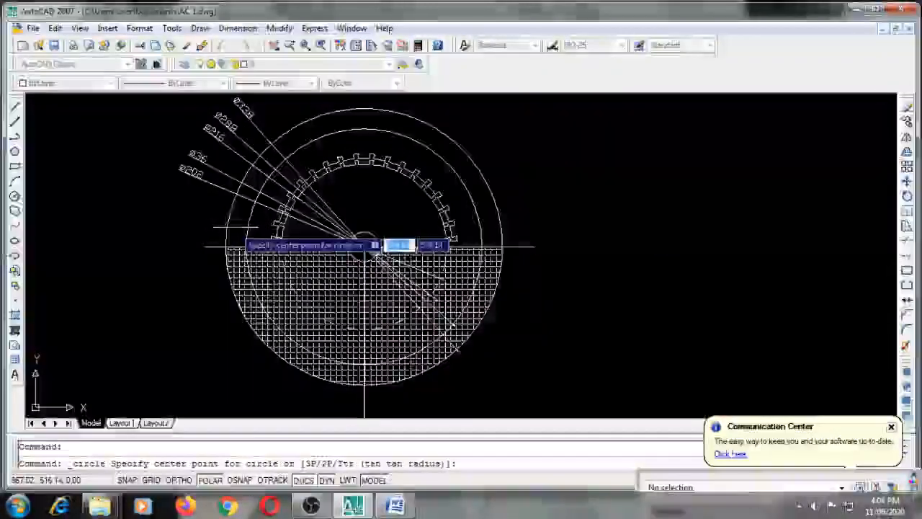
click(236, 228)
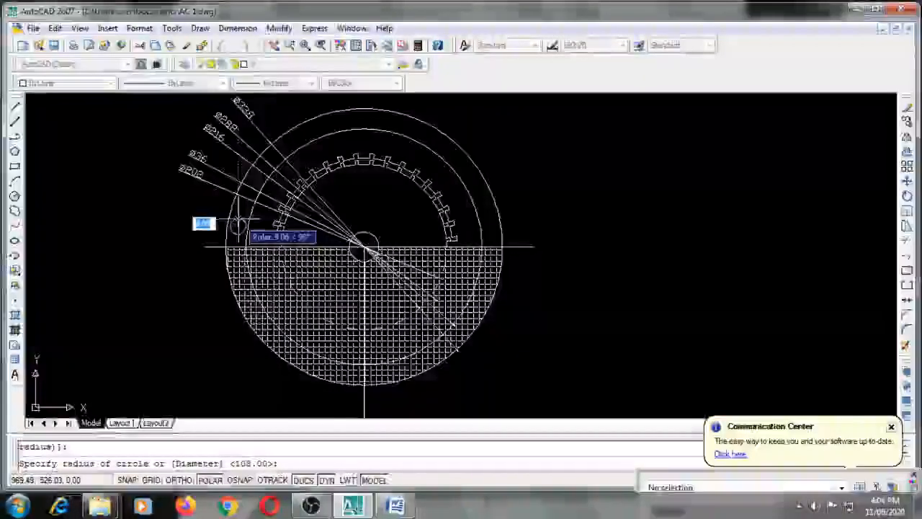
text(9)
key(Return)
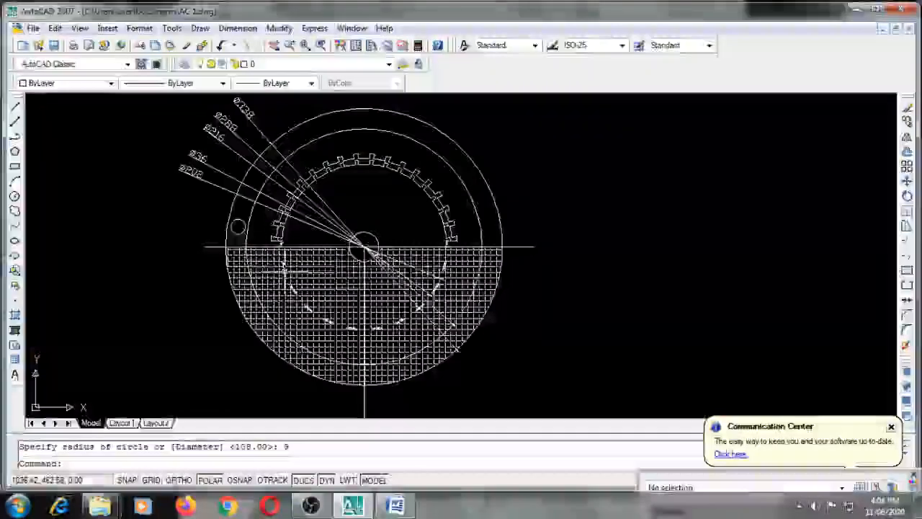
click(238, 227)
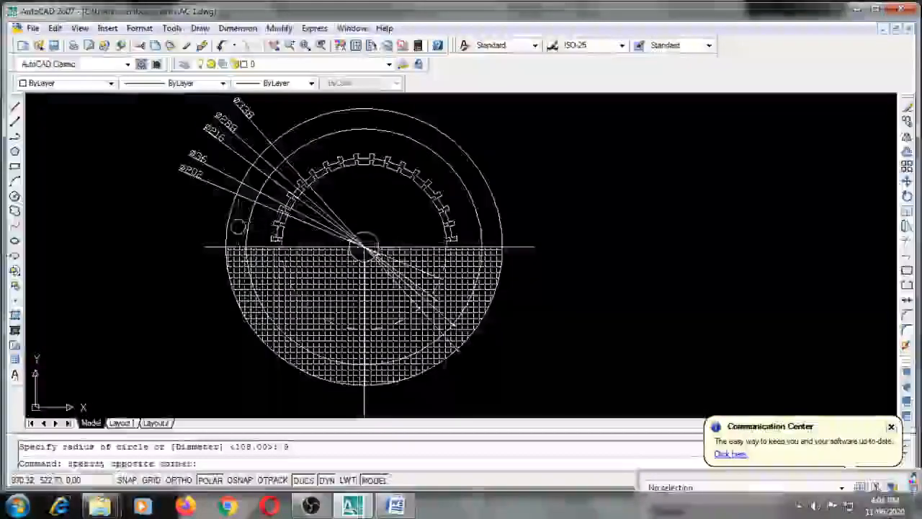
click(238, 226)
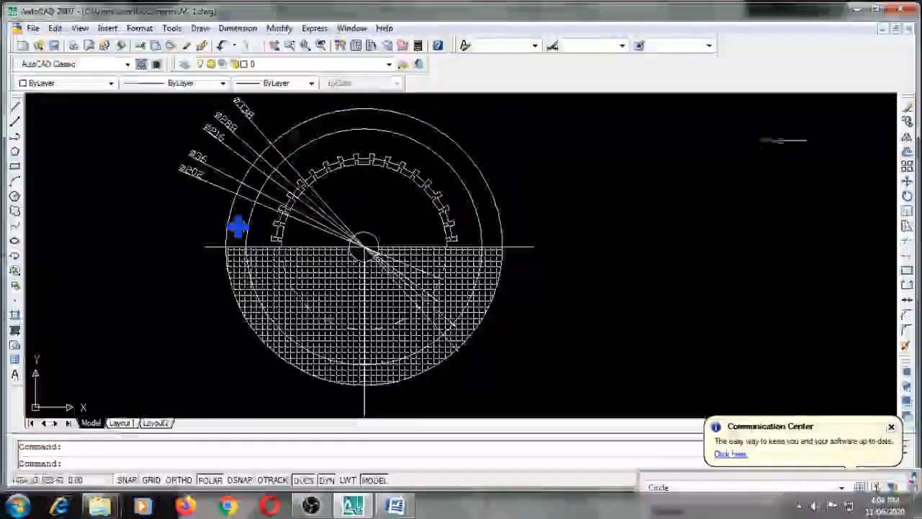
key(Delete)
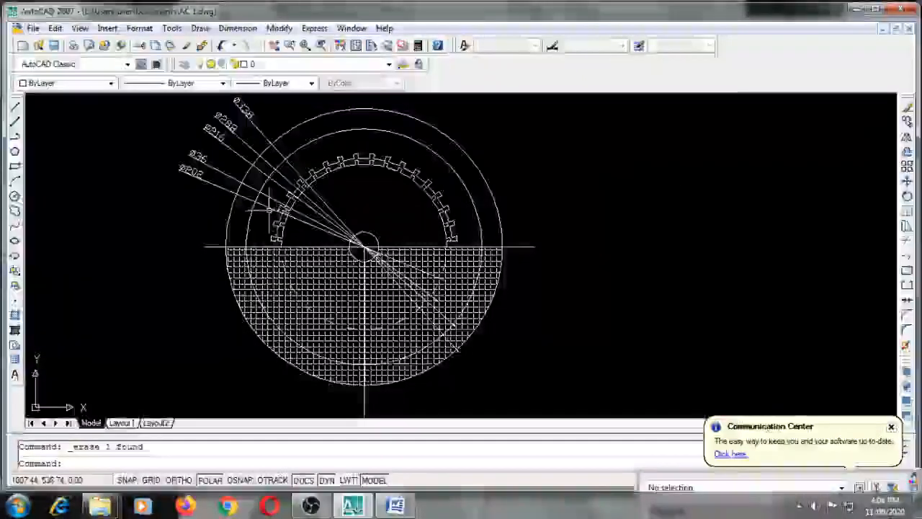
key(ctrl+z)
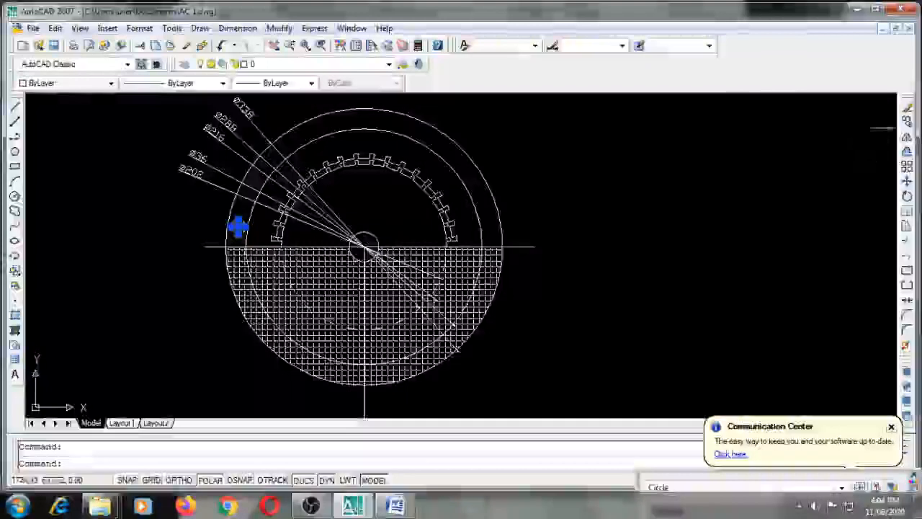
- Copy the small duct circle to three more places around the upper half of the stator frame ring
click(908, 122)
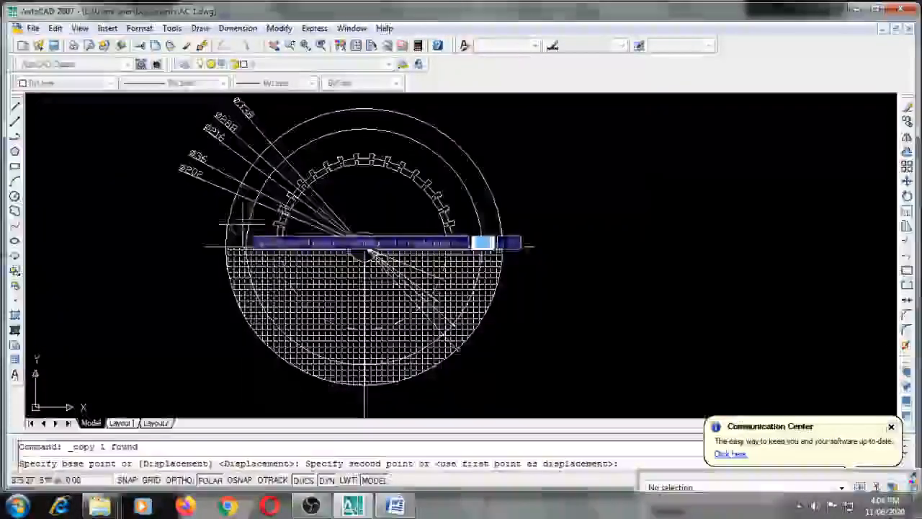
click(314, 128)
click(432, 131)
click(498, 224)
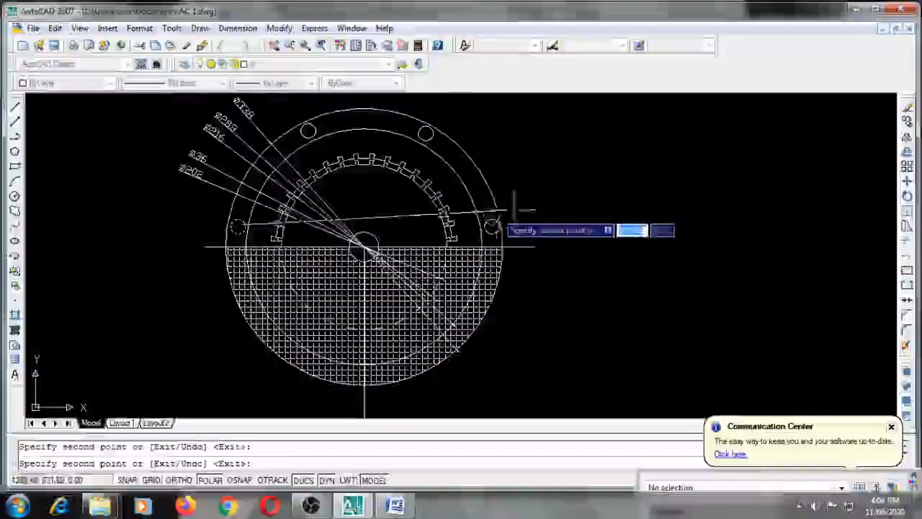
key(Escape)
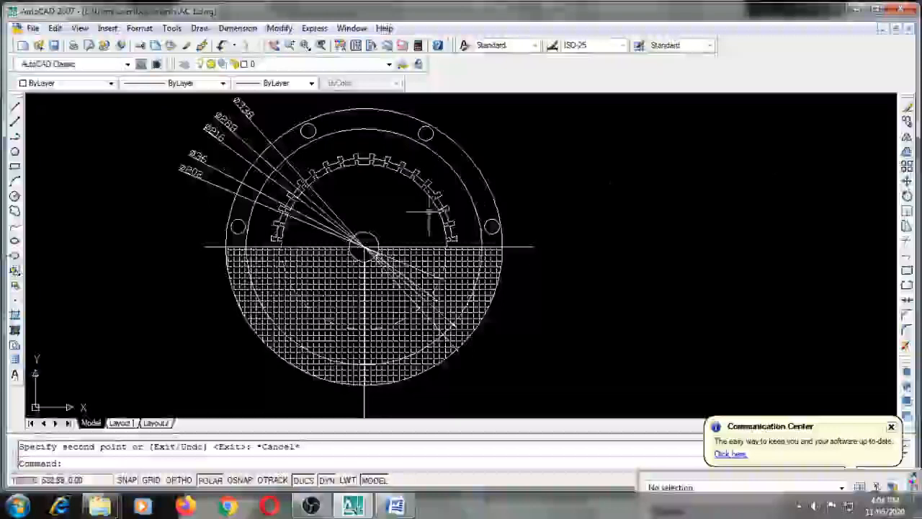
- Copy the right-hand duct circle to two places inside the rotor, one on each side above the shaft
click(492, 225)
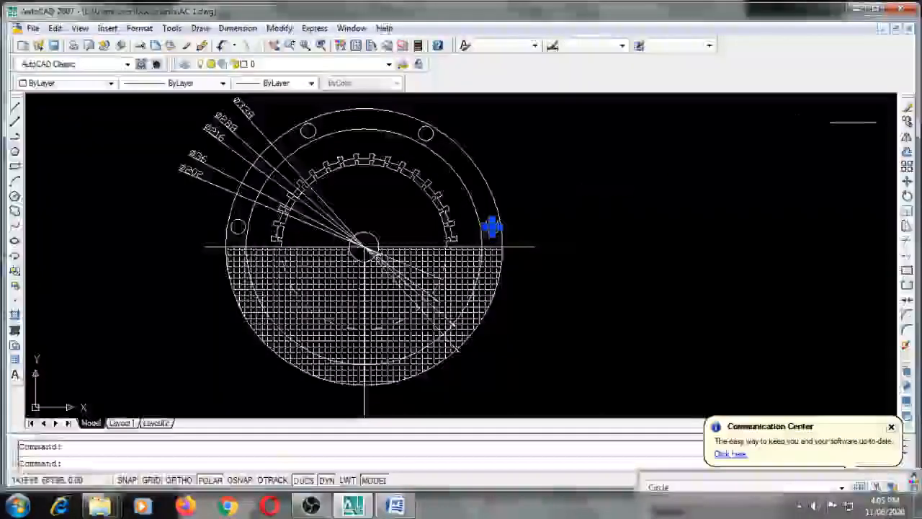
click(906, 122)
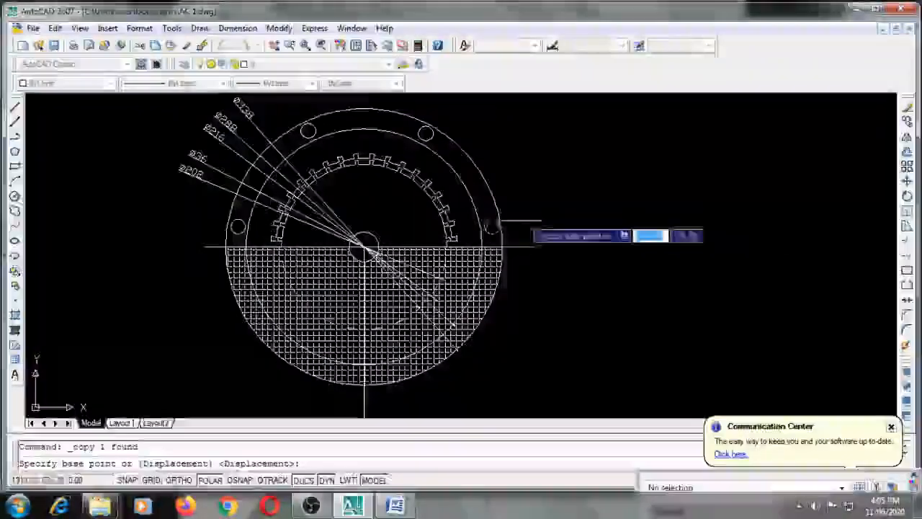
click(492, 228)
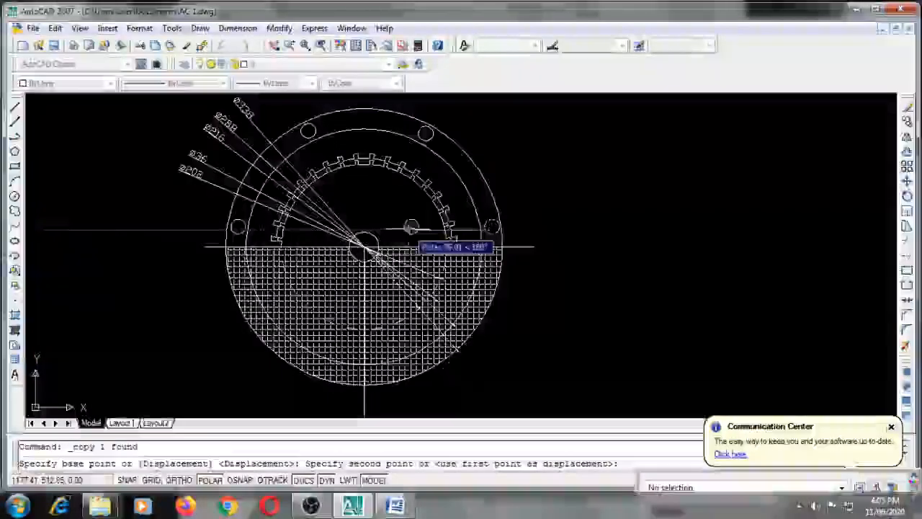
click(402, 214)
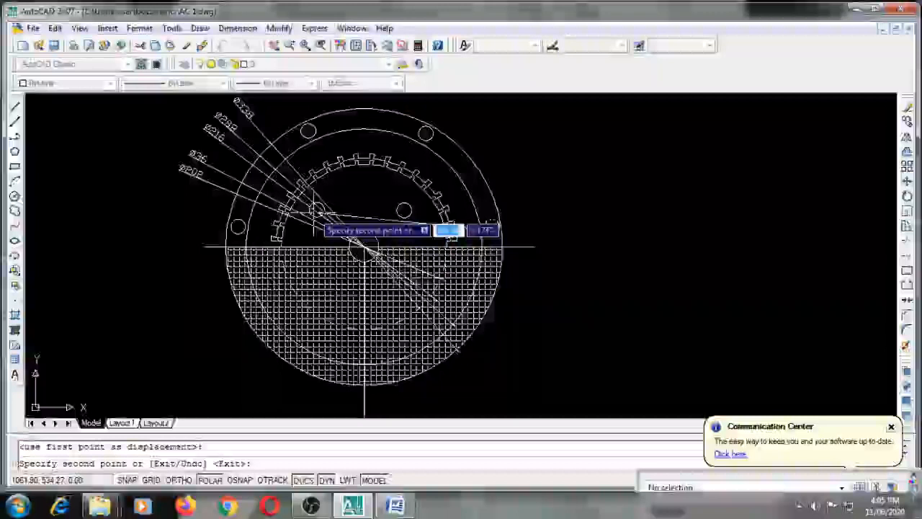
click(317, 211)
key(Escape)
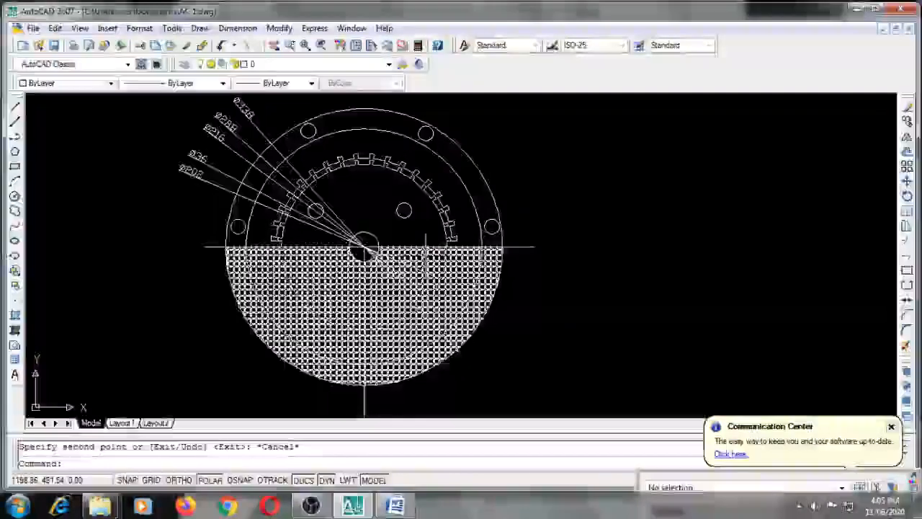
- Copy the upper right duct circle of the frame ring to the top of the motor, resting on the 338 mm circle
scroll(425, 244, down, 3)
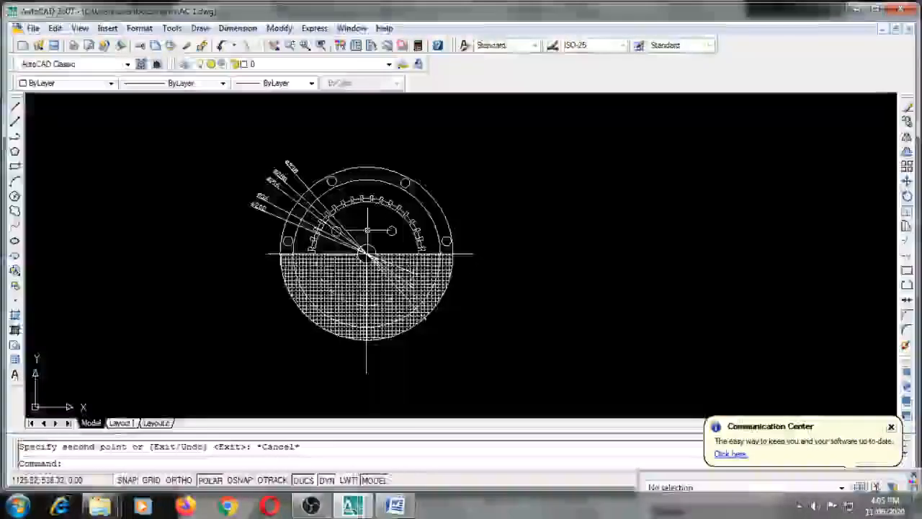
scroll(368, 228, up, 2)
middle_drag(378, 173, 370, 253)
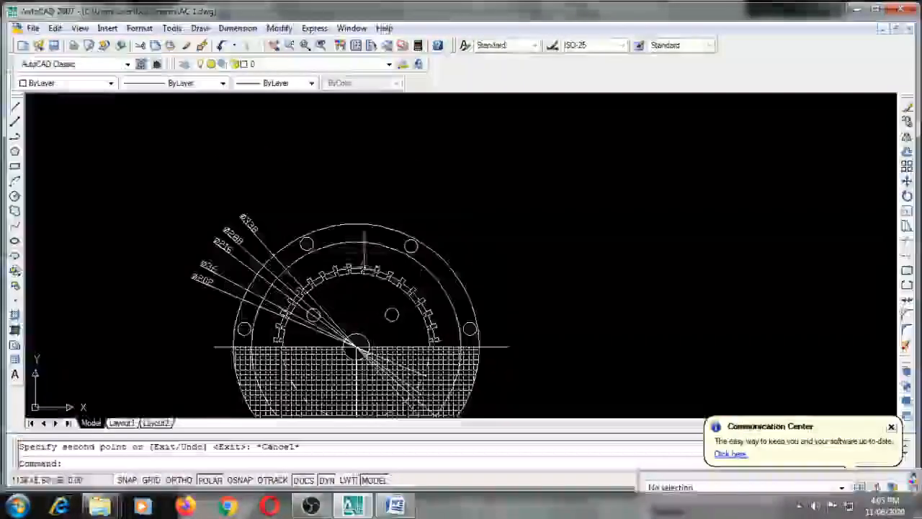
click(423, 249)
click(907, 121)
click(410, 247)
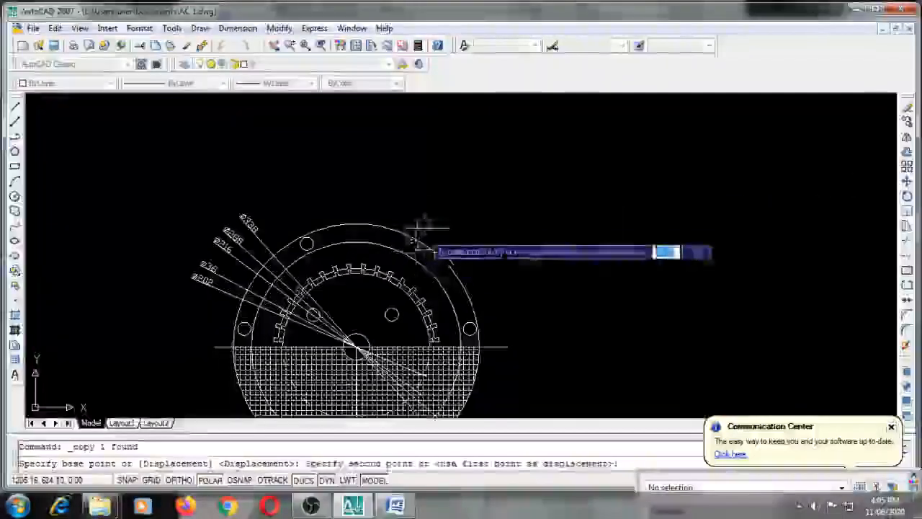
scroll(362, 223, up, 4)
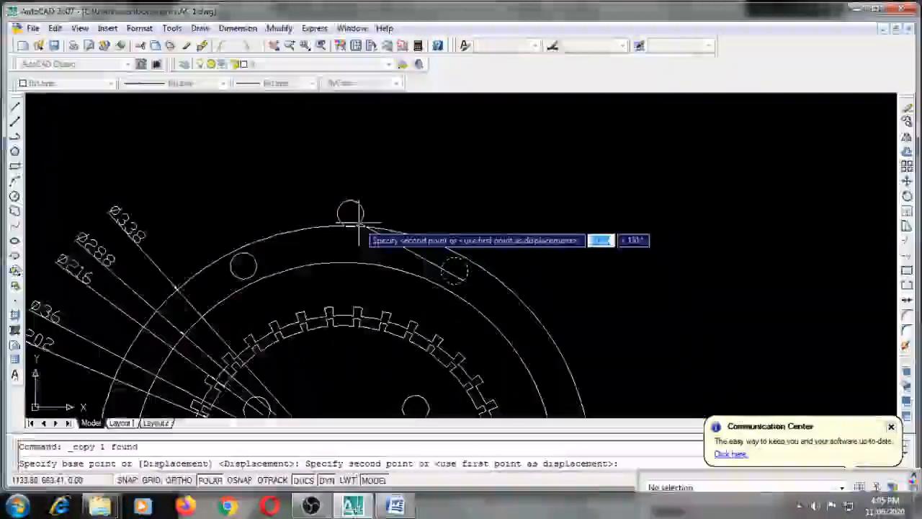
click(359, 223)
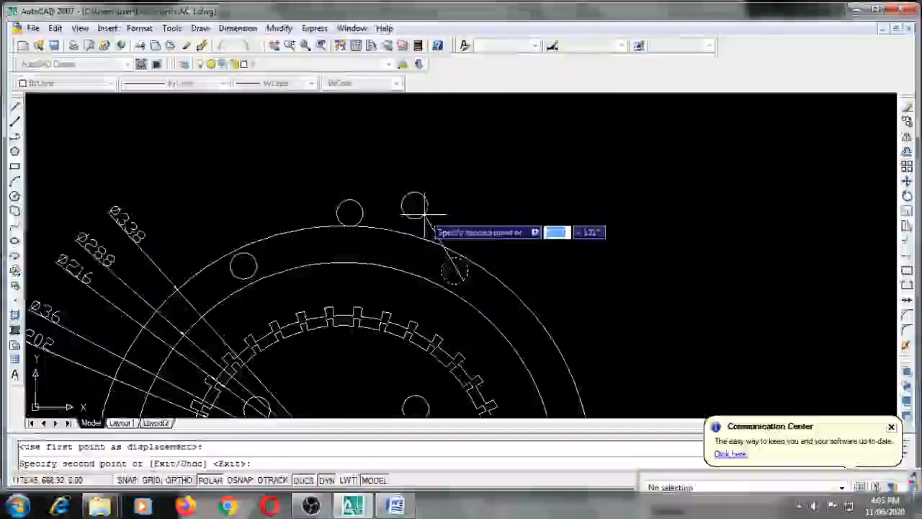
key(Escape)
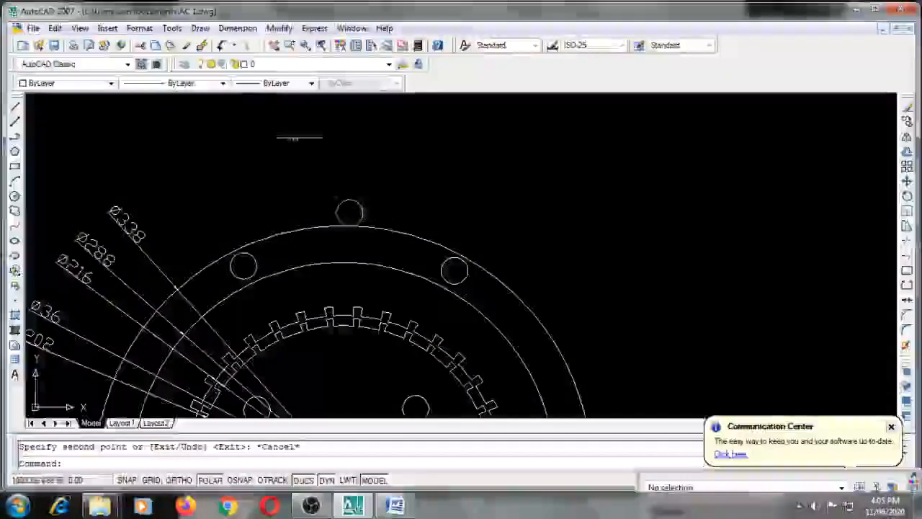
- Draw a smaller circle by centre and diameter, concentric with the small circle resting on top of the 338 mm frame circle
click(201, 29)
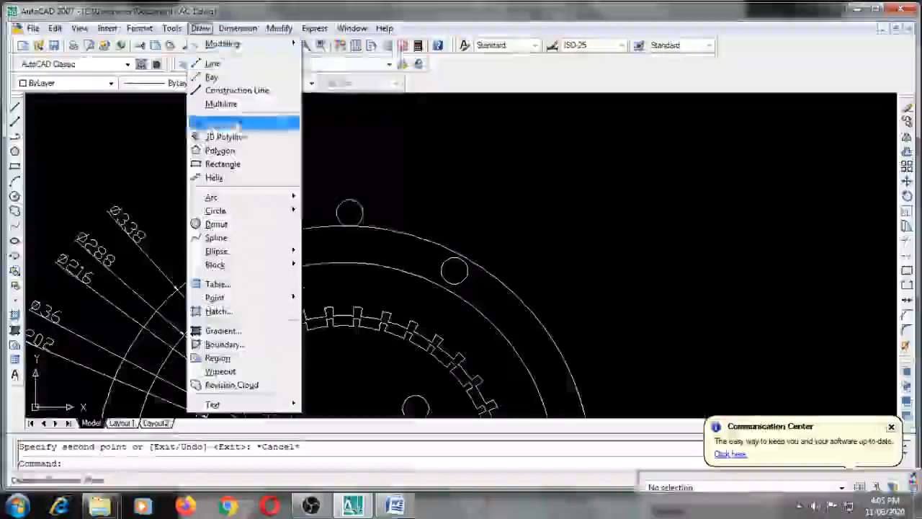
mouse_move(245, 210)
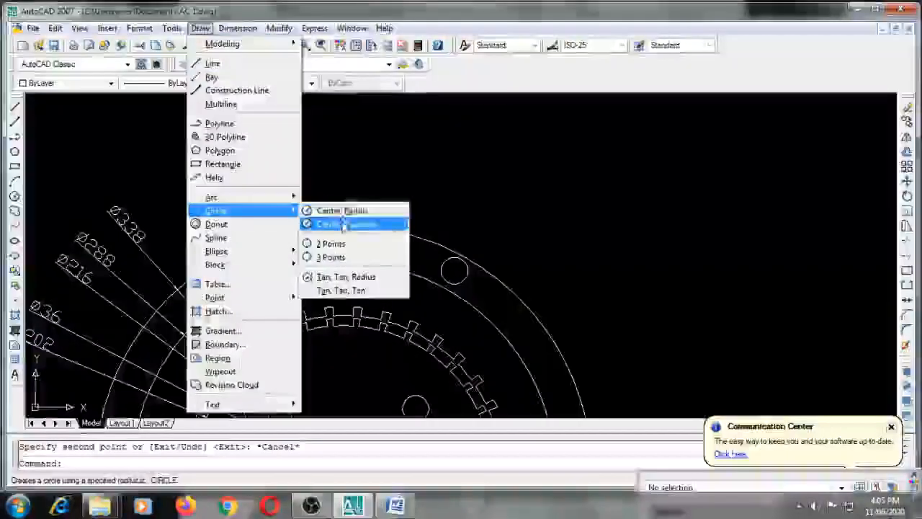
click(343, 224)
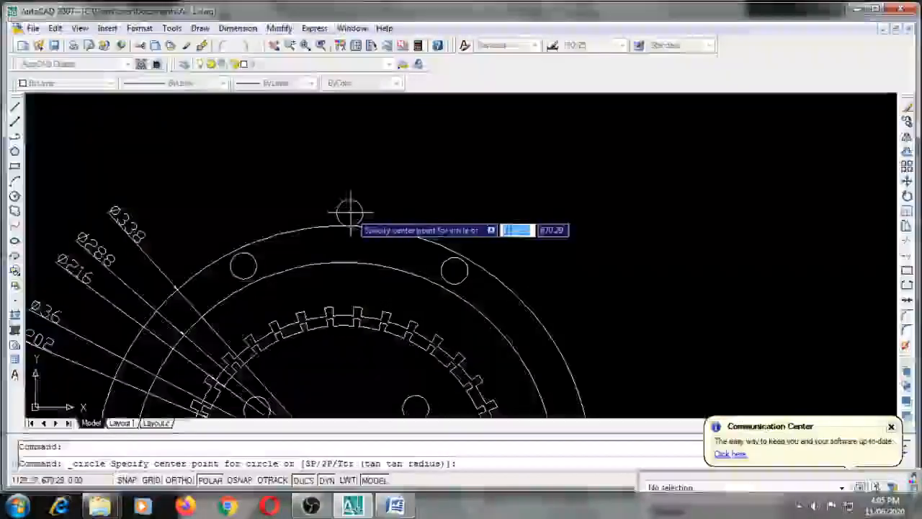
click(350, 214)
text(d)
key(Return)
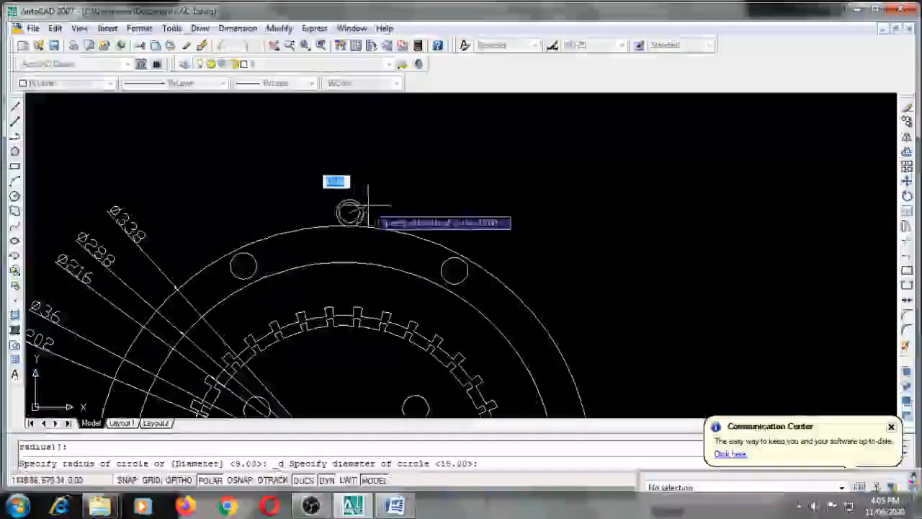
key(Return)
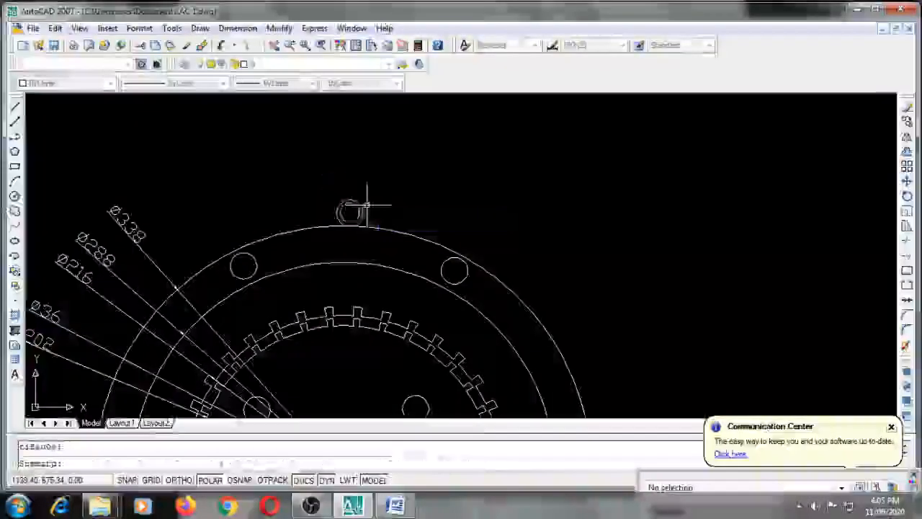
scroll(368, 205, down, 3)
scroll(416, 212, up, 2)
scroll(412, 224, up, 5)
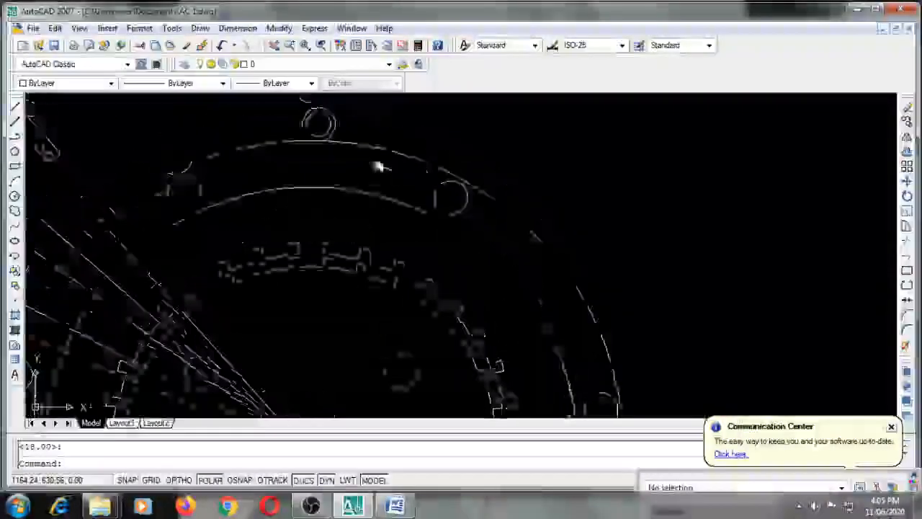
scroll(391, 247, up, 2)
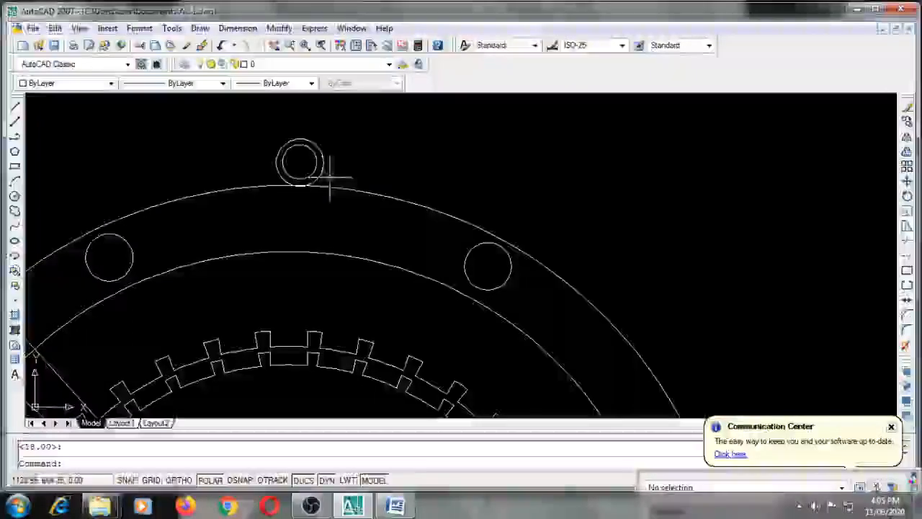
- Examine the filled ring atop the frame, the slots and the dashed projection lines running from the end view
scroll(329, 177, down, 4)
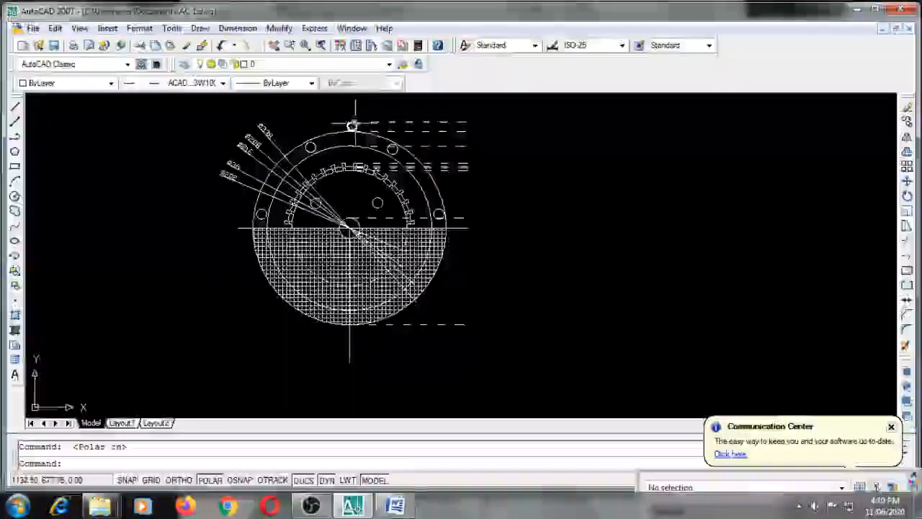
scroll(352, 125, up, 6)
middle_drag(354, 129, 380, 173)
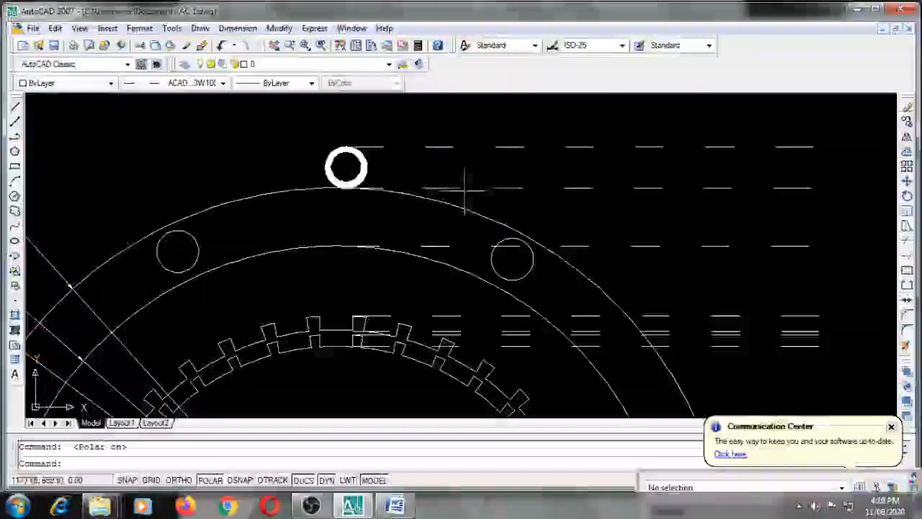
scroll(454, 313, down, 2)
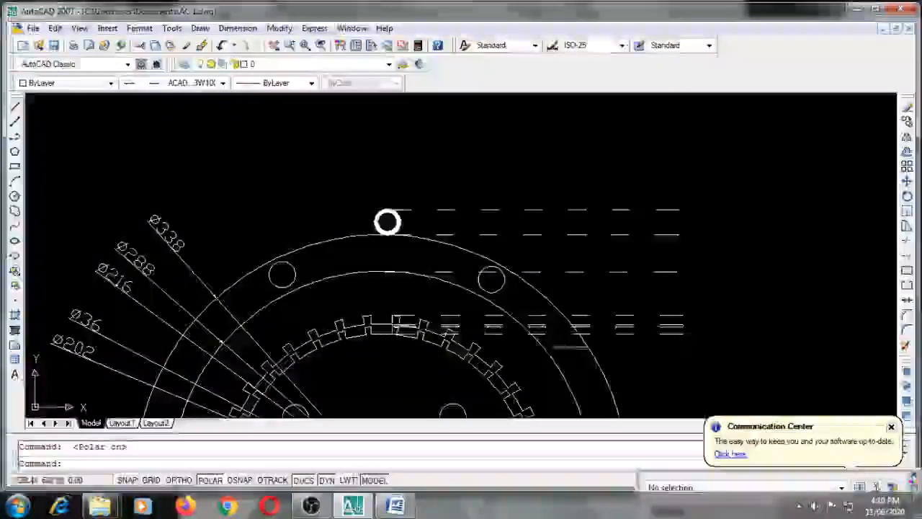
scroll(569, 348, down, 3)
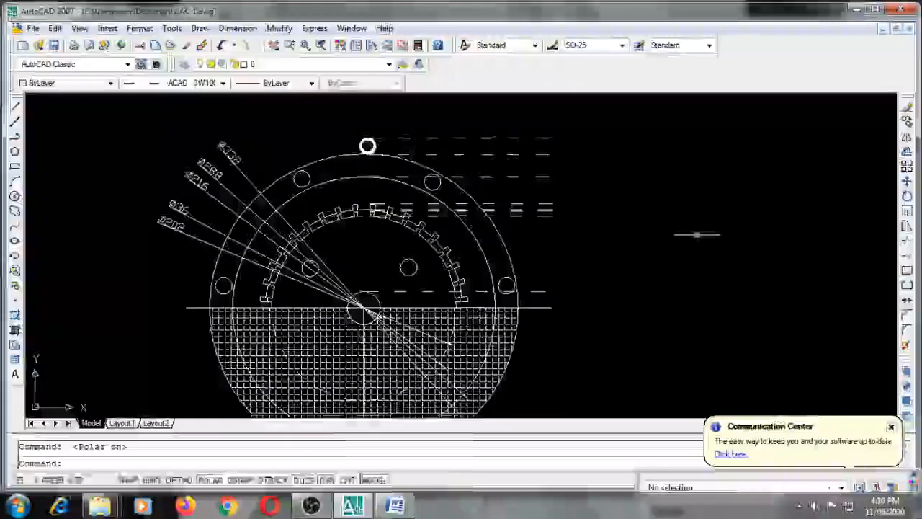
scroll(517, 219, down, 2)
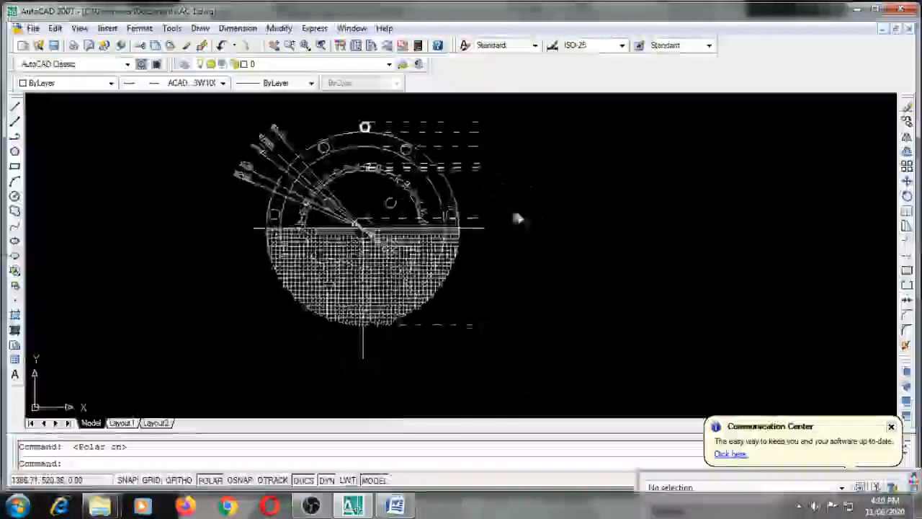
scroll(518, 218, up, 2)
scroll(485, 185, down, 3)
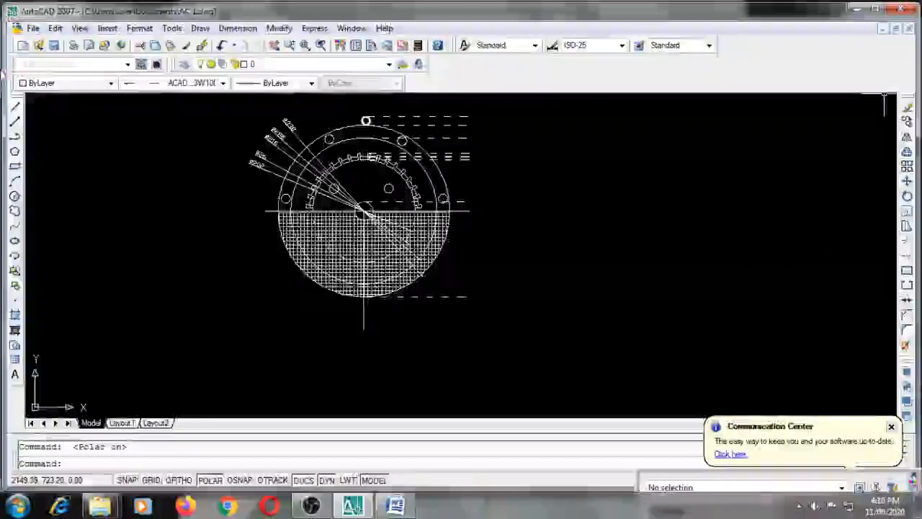
- Set the current linetype to ByLayer and draw a vertical line joining the outer ends of the uppermost and lowest projection lines
click(15, 107)
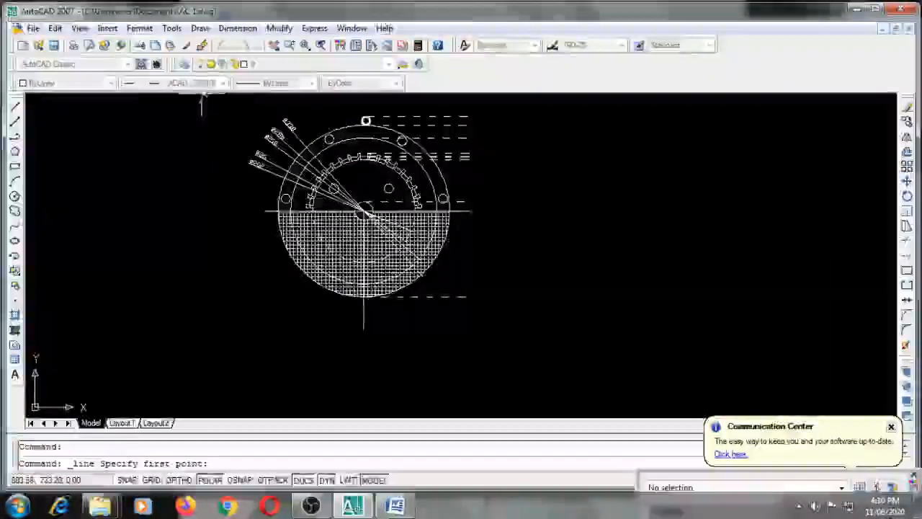
key(Escape)
click(203, 83)
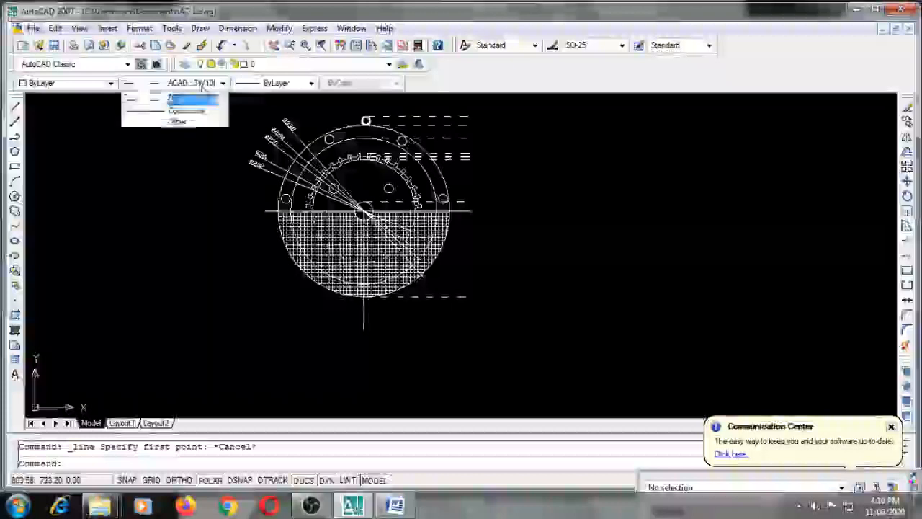
click(203, 98)
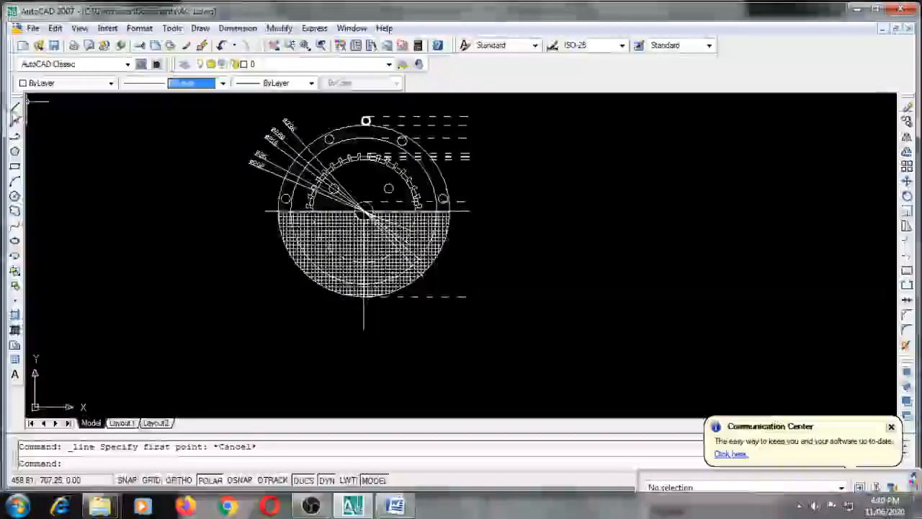
click(14, 107)
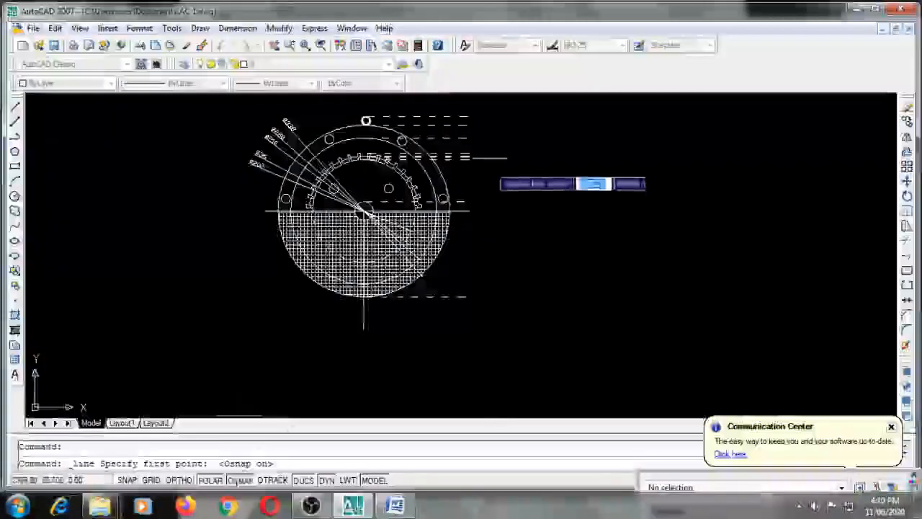
click(469, 117)
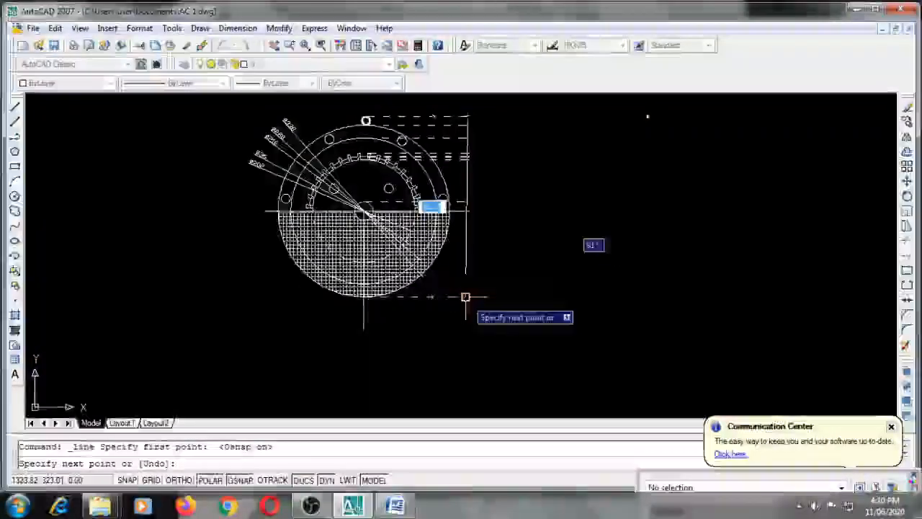
- Close the side view outline: a horizontal line 338 long from the vertical line's upper end, down, then back to its lower end
key(F8)
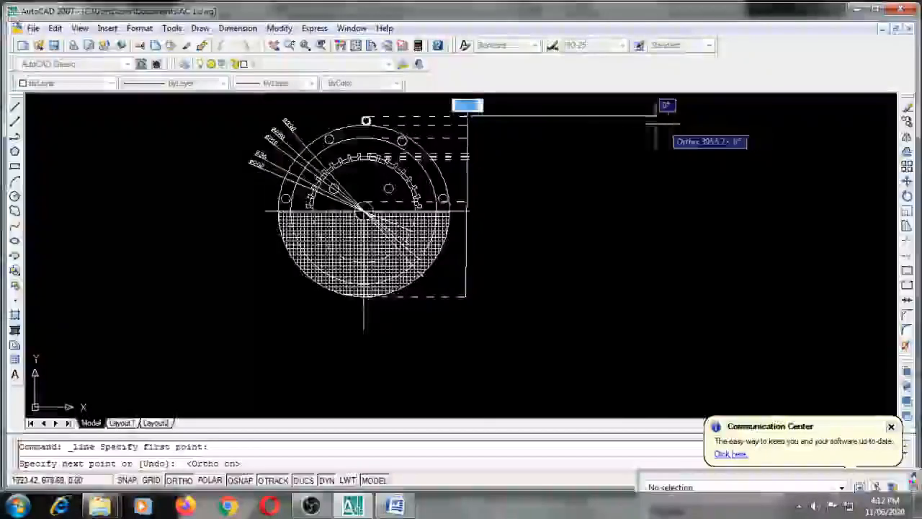
text(300)
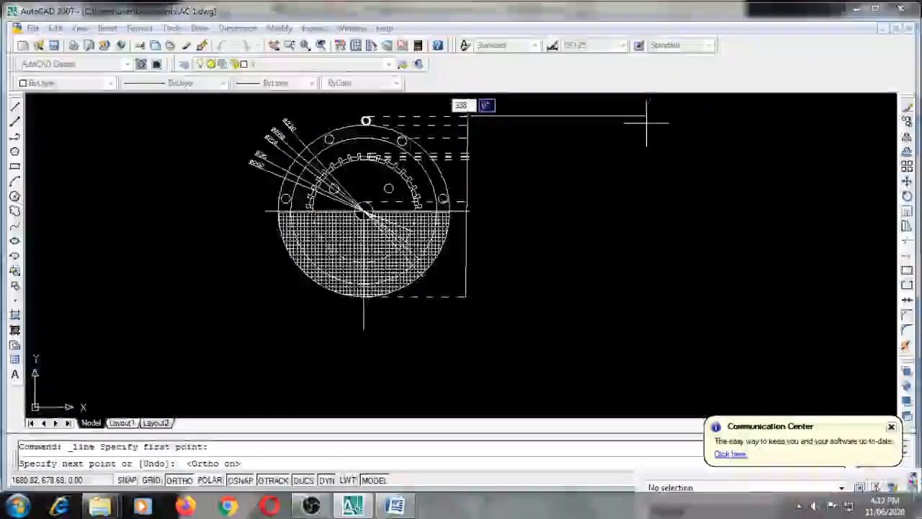
key(Return)
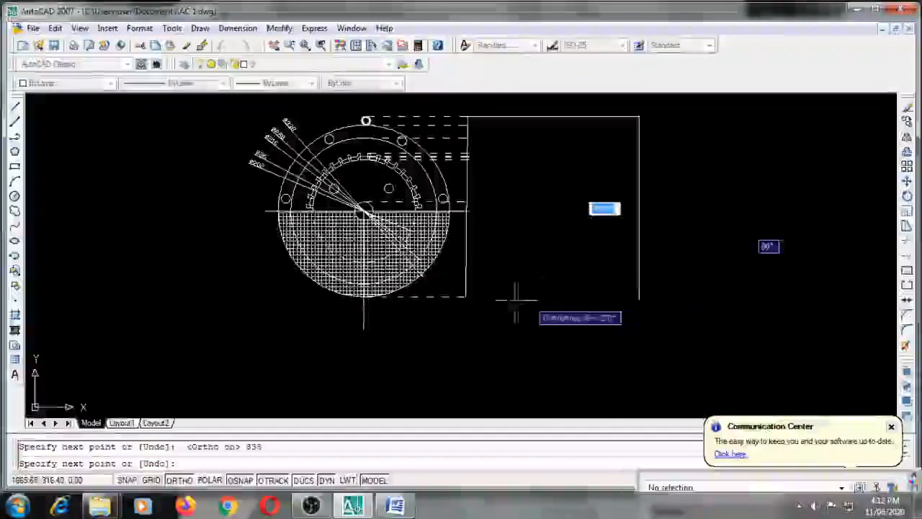
click(466, 296)
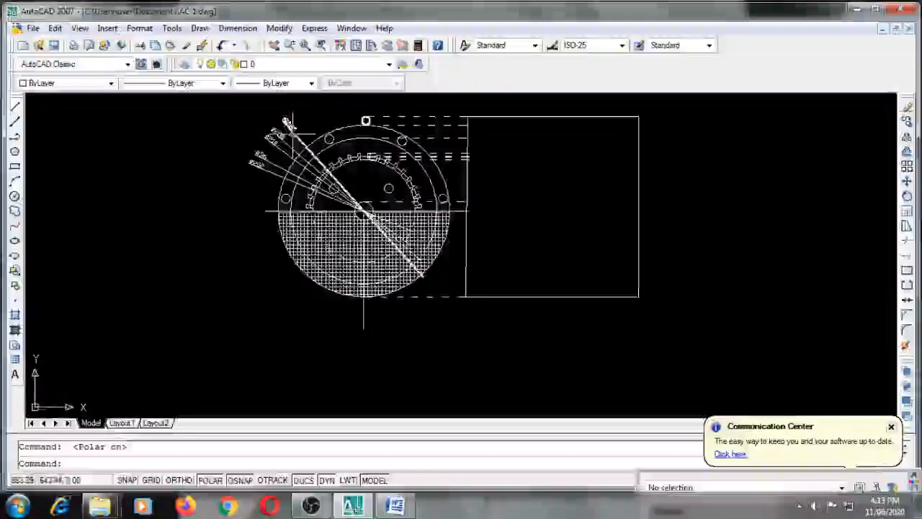
- Draw a horizontal line across the side view outline at the level of the projection from the top of the 338 mm circle
scroll(300, 128, up, 3)
scroll(464, 168, down, 2)
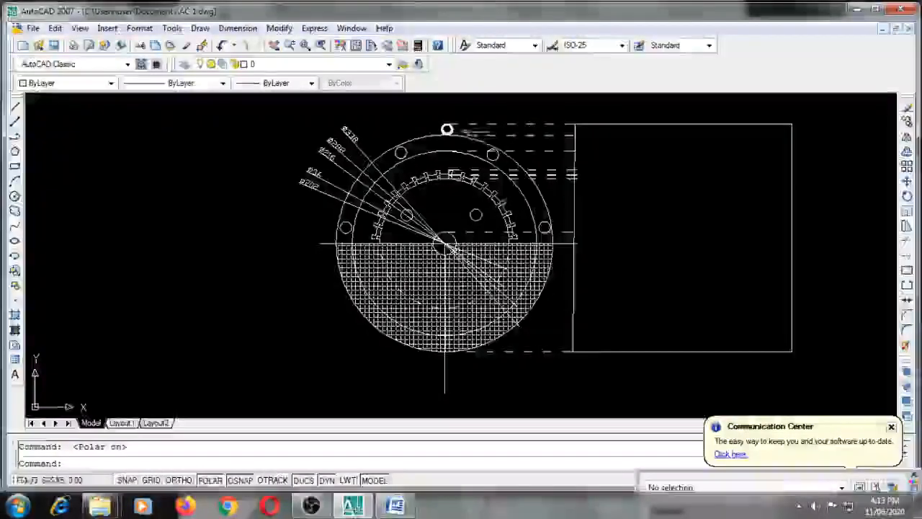
click(14, 108)
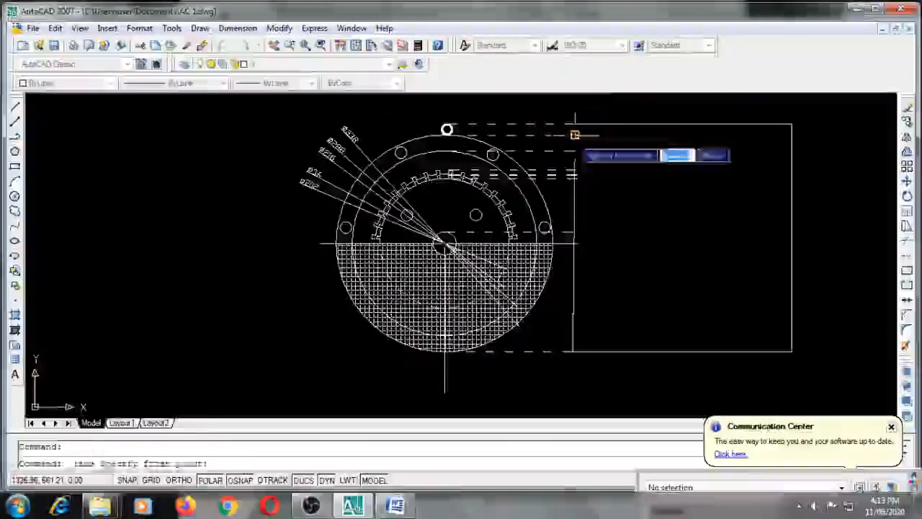
click(574, 126)
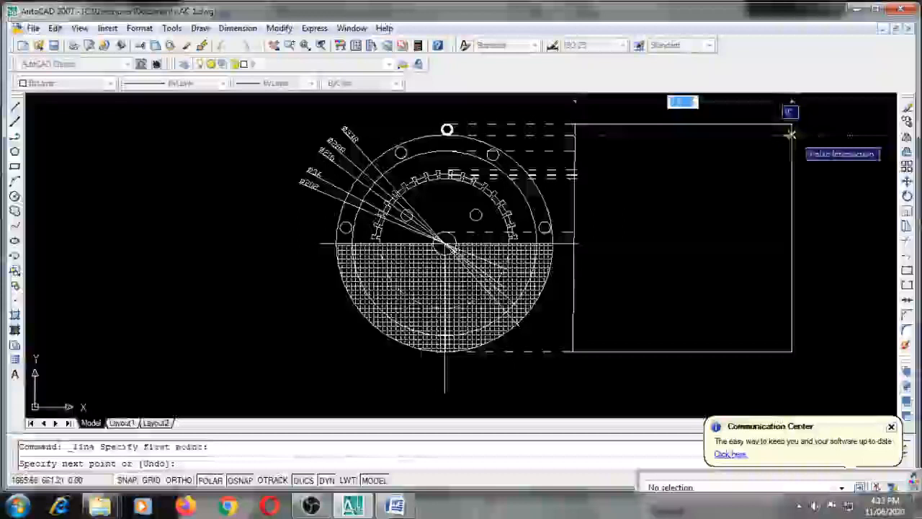
click(792, 127)
key(Escape)
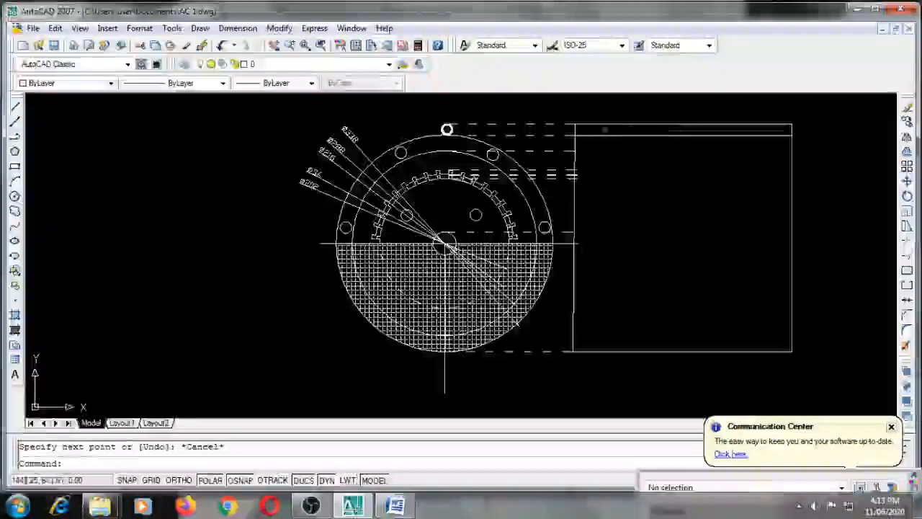
- Trim both vertical sides of the side view outline above the second horizontal line
click(575, 133)
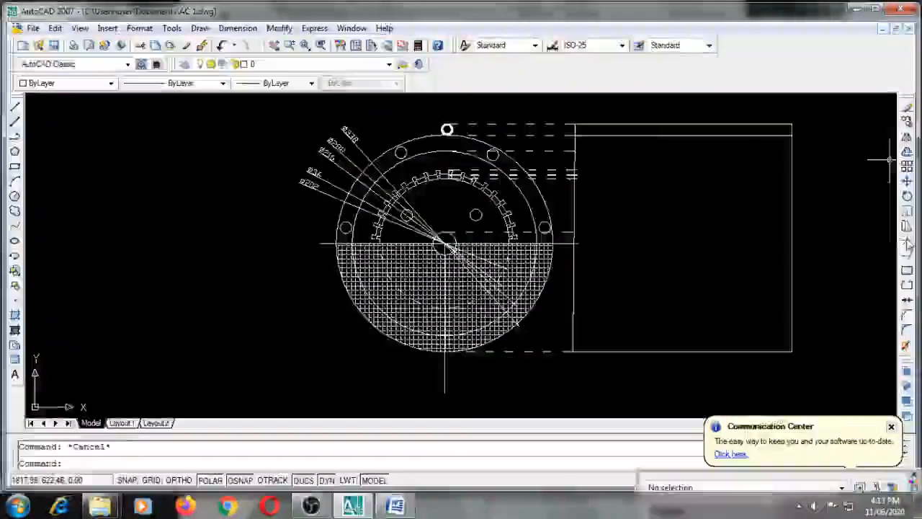
click(907, 243)
key(Return)
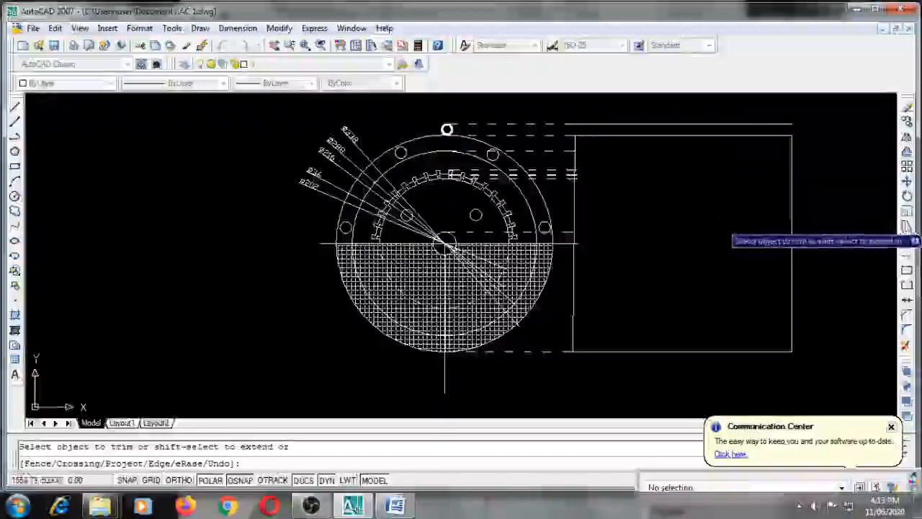
key(Escape)
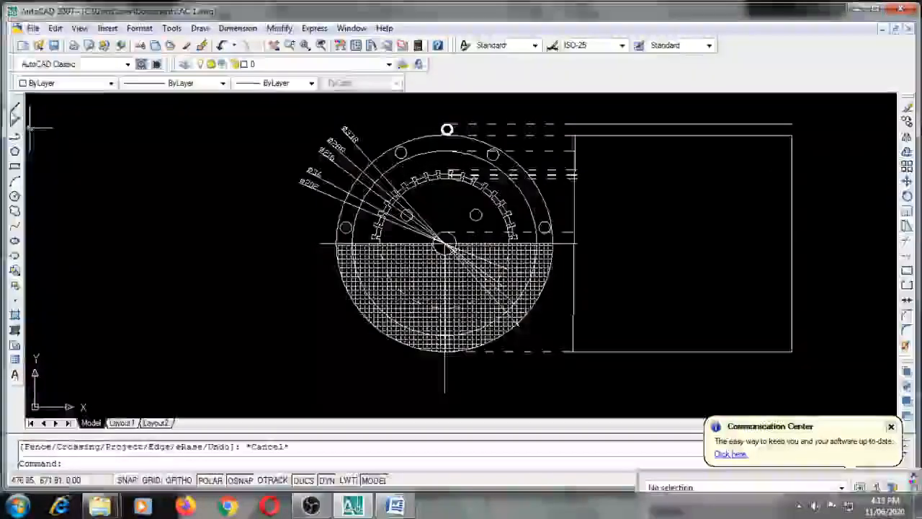
- Switch to the dashed linetype and draw a line across the side view at the level of the 288 mm circle's projection
click(173, 83)
click(173, 118)
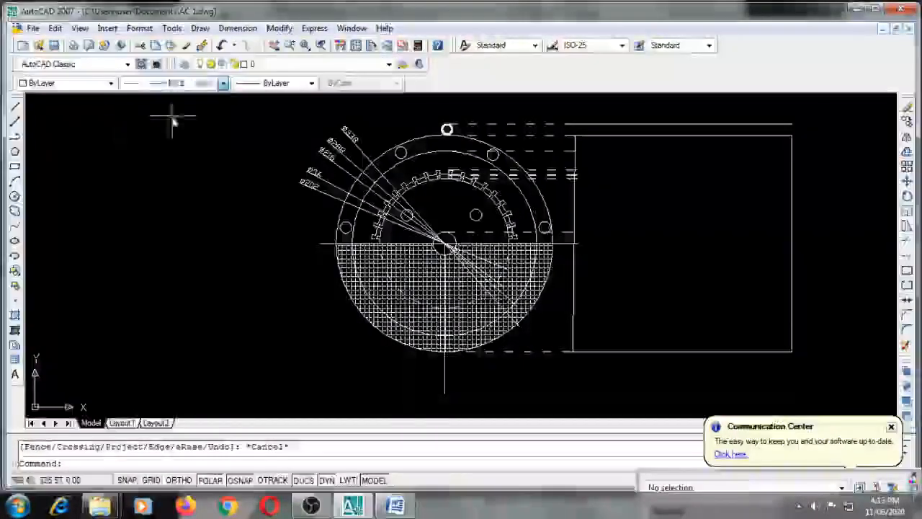
click(15, 108)
click(576, 151)
click(792, 152)
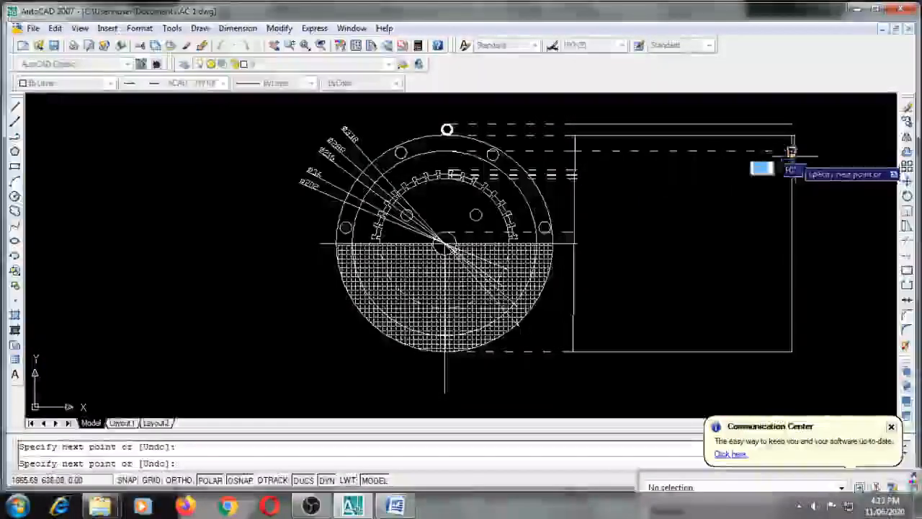
key(Escape)
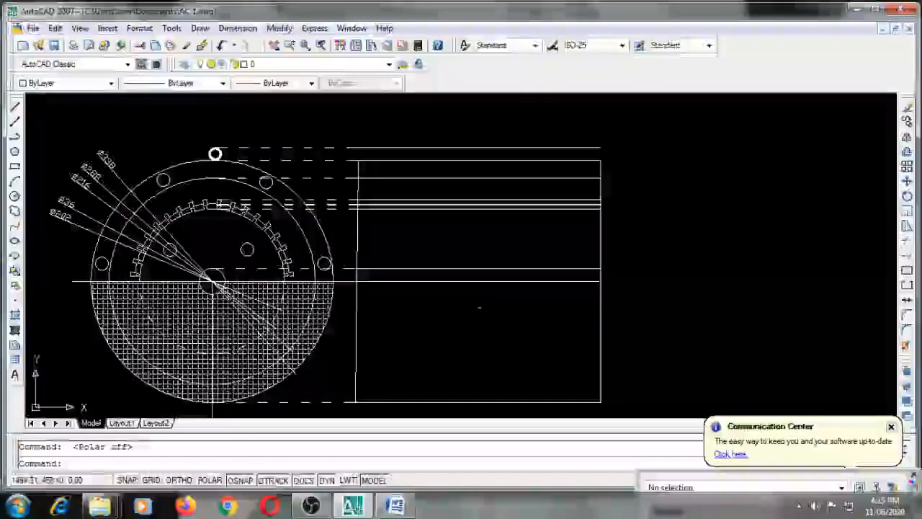
- Turn polar tracking on and look over the side view with its vertical dashed centre line
key(F10)
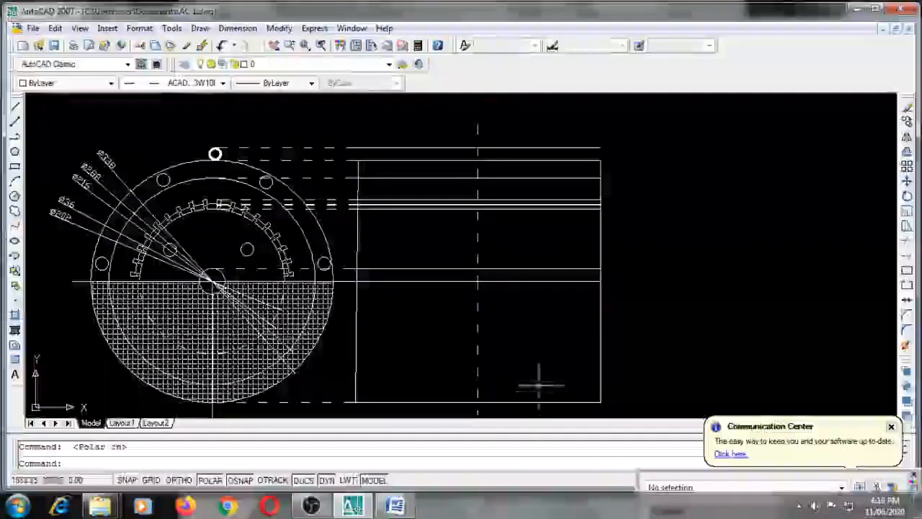
scroll(495, 257, down, 3)
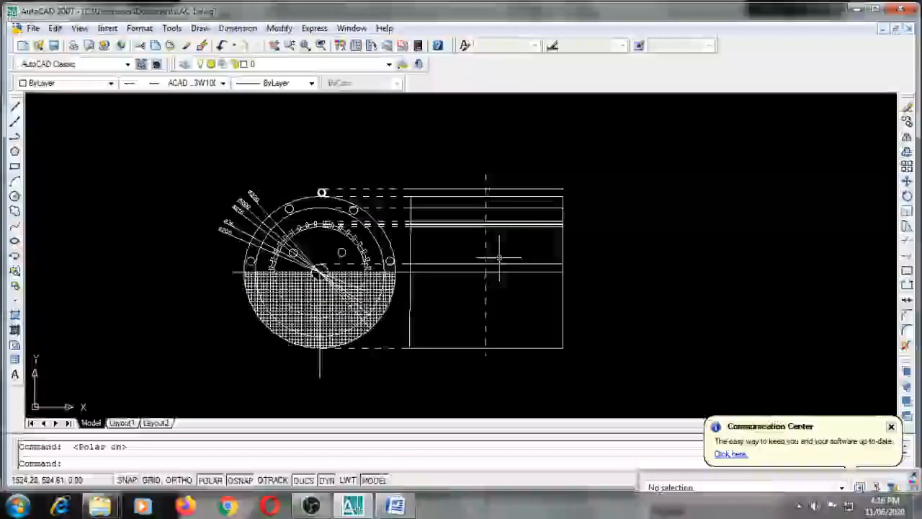
scroll(496, 258, up, 2)
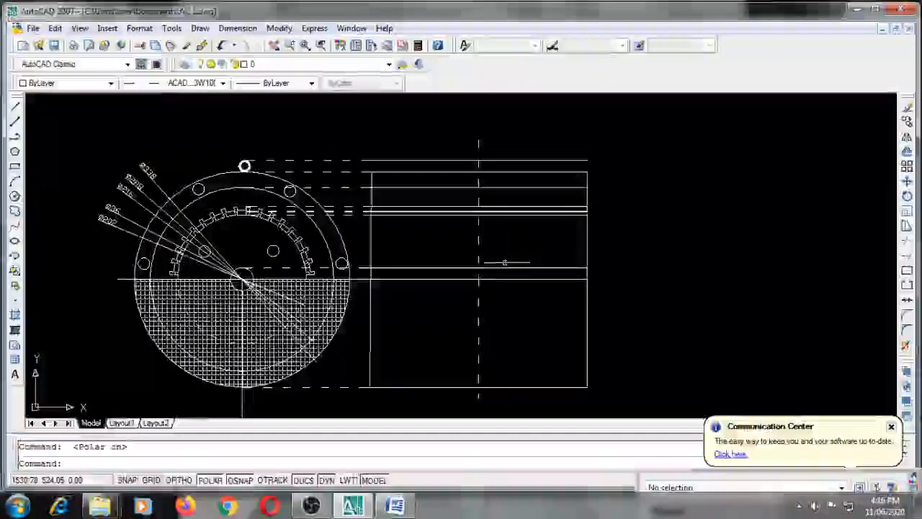
- Trim the side view's topmost horizontal line on both sides of the two vertical dashed lines flanking the centre line
scroll(493, 239, up, 1)
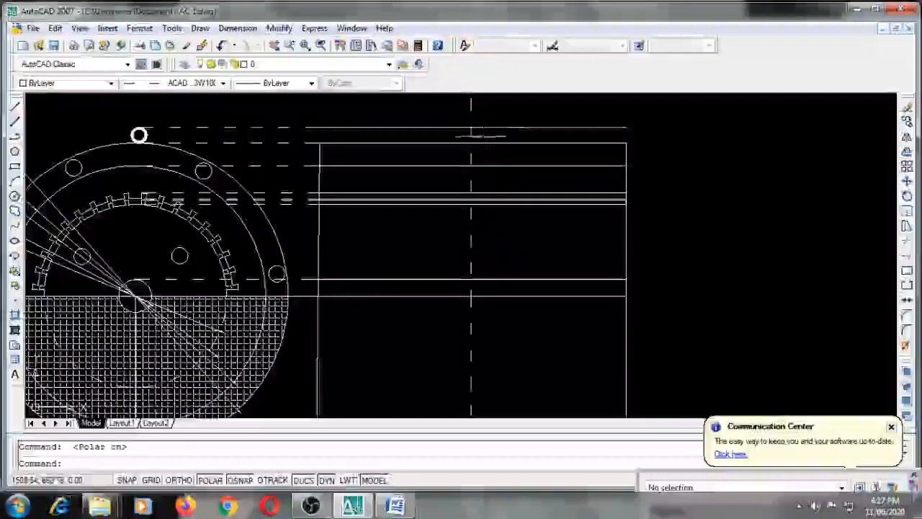
key(F10)
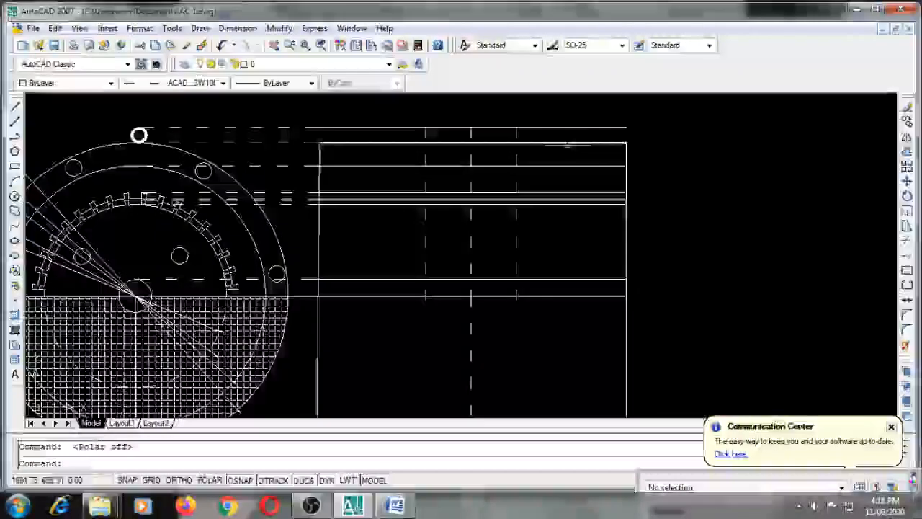
click(907, 242)
key(Return)
click(609, 137)
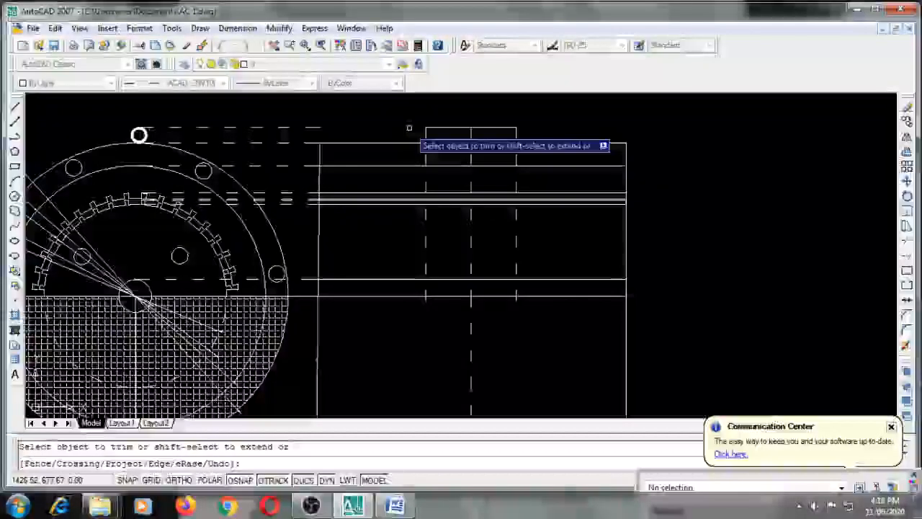
click(333, 128)
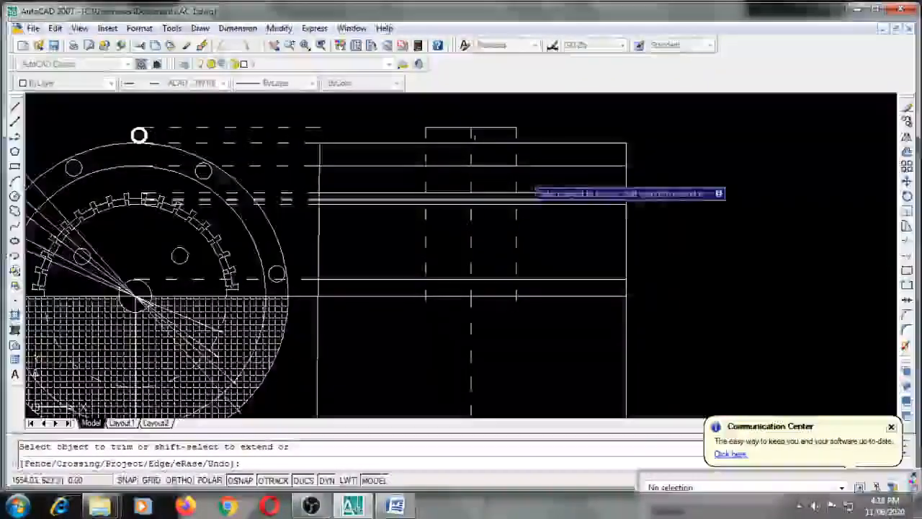
key(Escape)
- Change the linetype of the two vertical dashed lines flanking the centre line to ByLayer
click(516, 186)
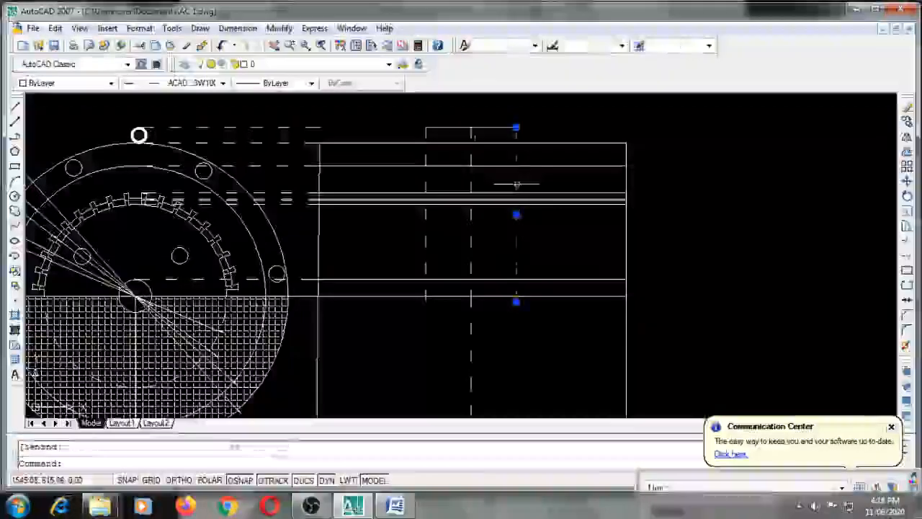
click(194, 83)
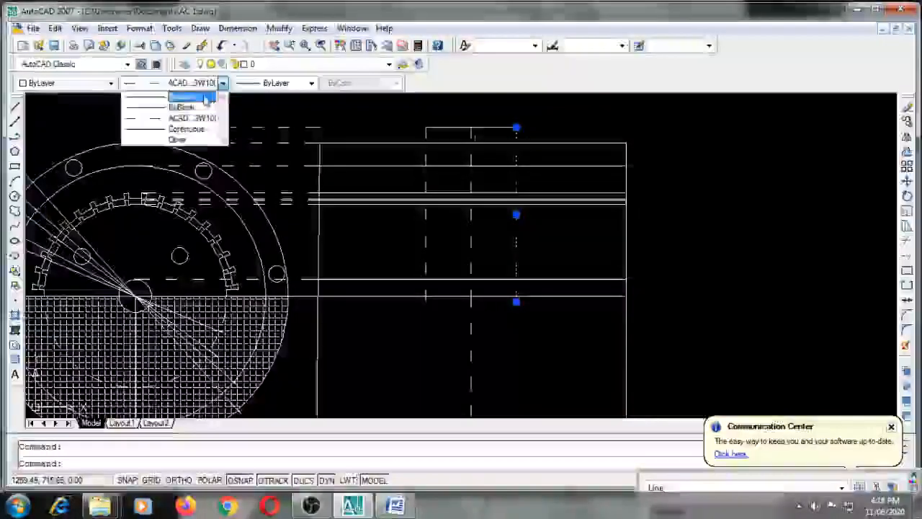
click(189, 93)
key(Escape)
click(426, 162)
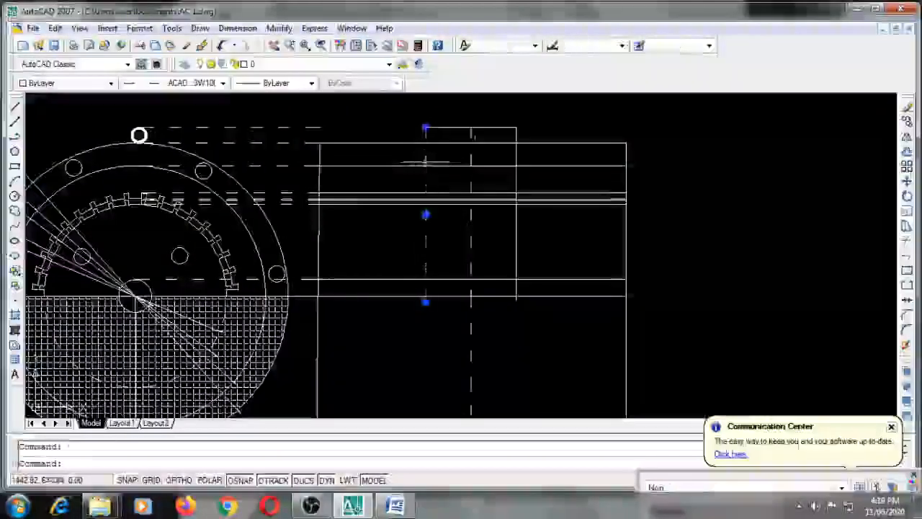
click(195, 83)
click(189, 94)
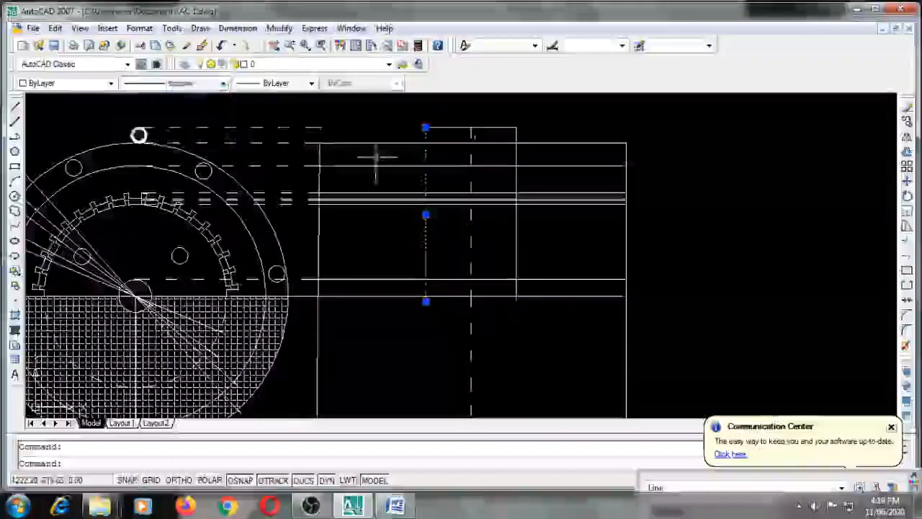
key(Escape)
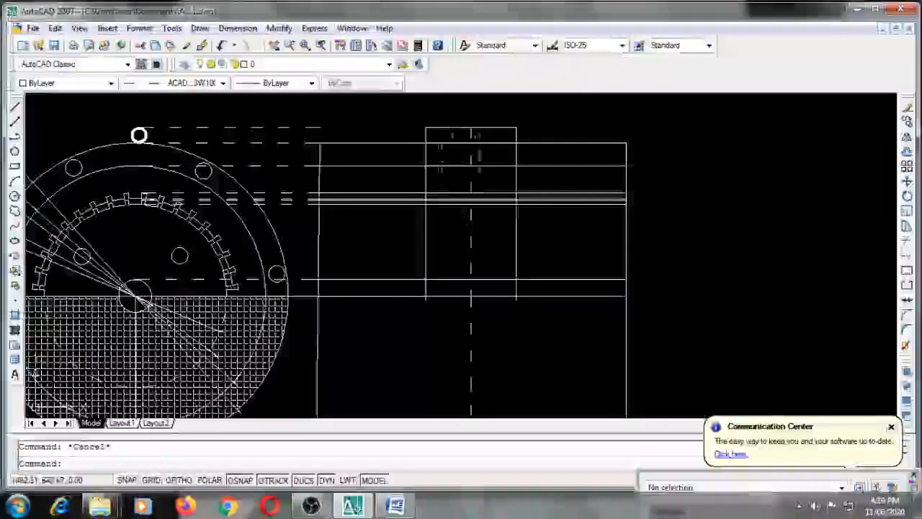
- Draw a small flat rectangle across the centre line, between the side view's top edge and the line below it
click(15, 166)
click(470, 132)
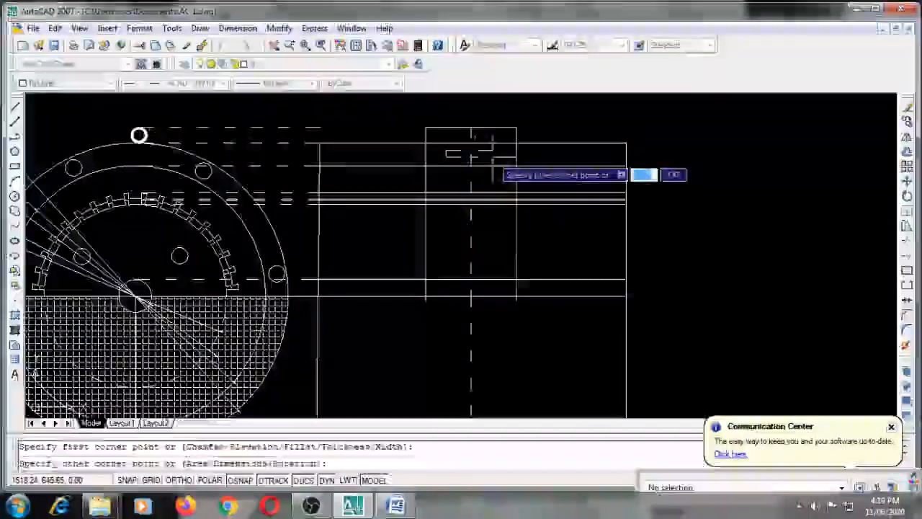
click(492, 157)
key(Escape)
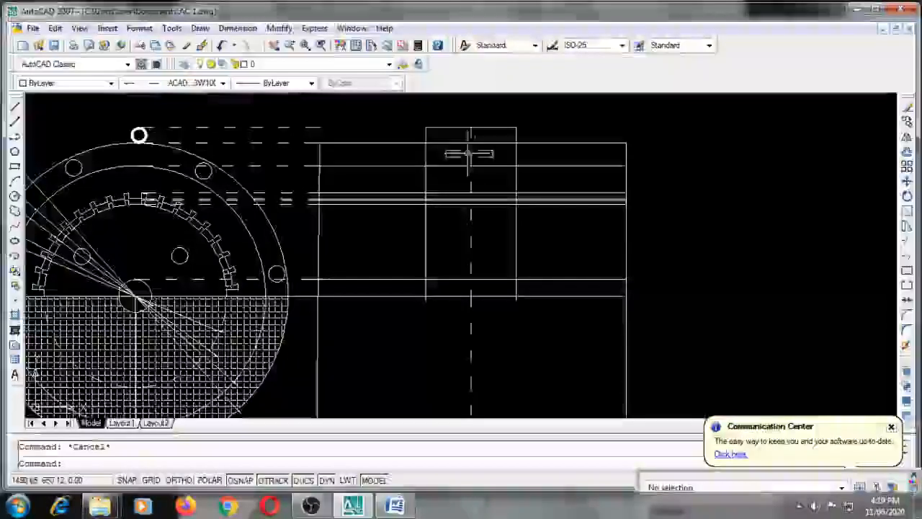
click(469, 152)
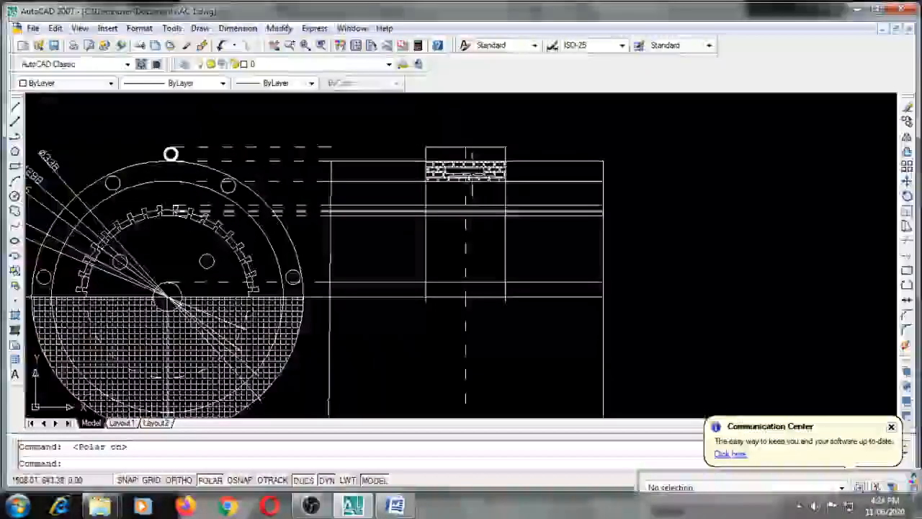
- Draw a short vertical line just left of the centre line, from the topmost edge down to the brick-hatched band
scroll(477, 174, up, 2)
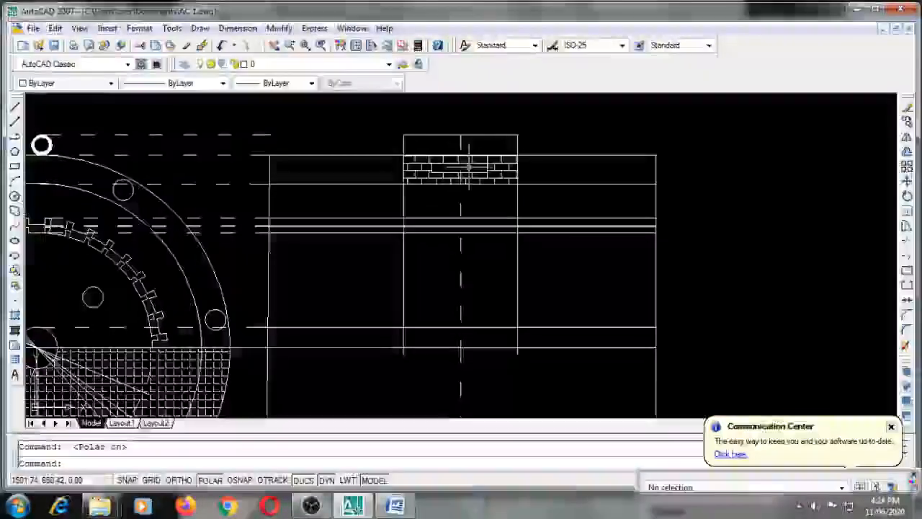
scroll(471, 170, down, 3)
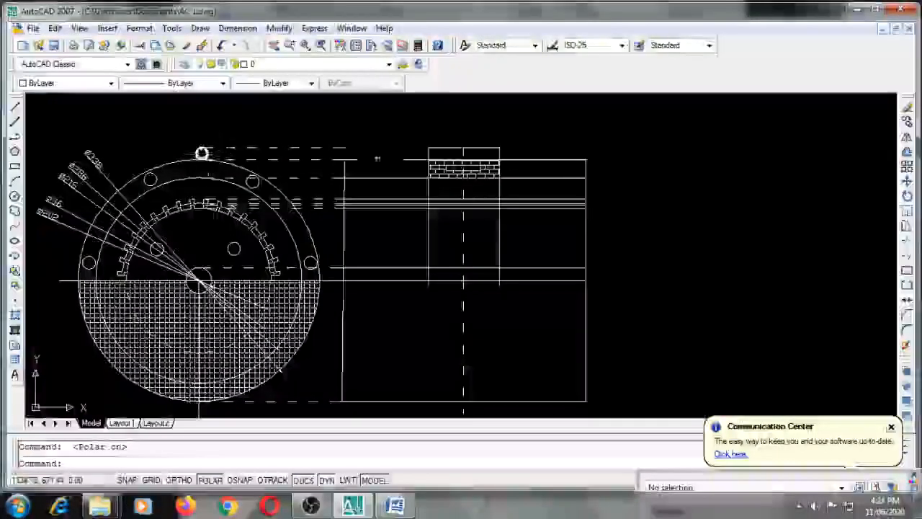
scroll(202, 154, up, 3)
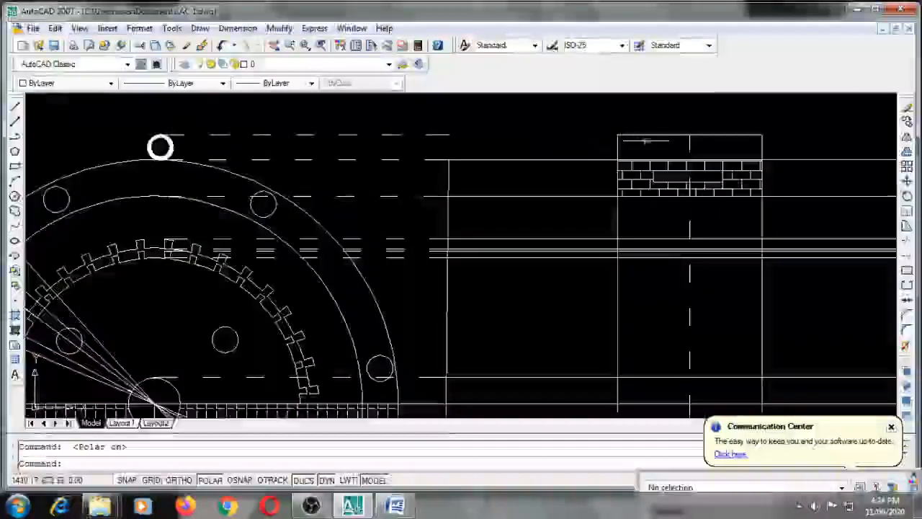
click(14, 107)
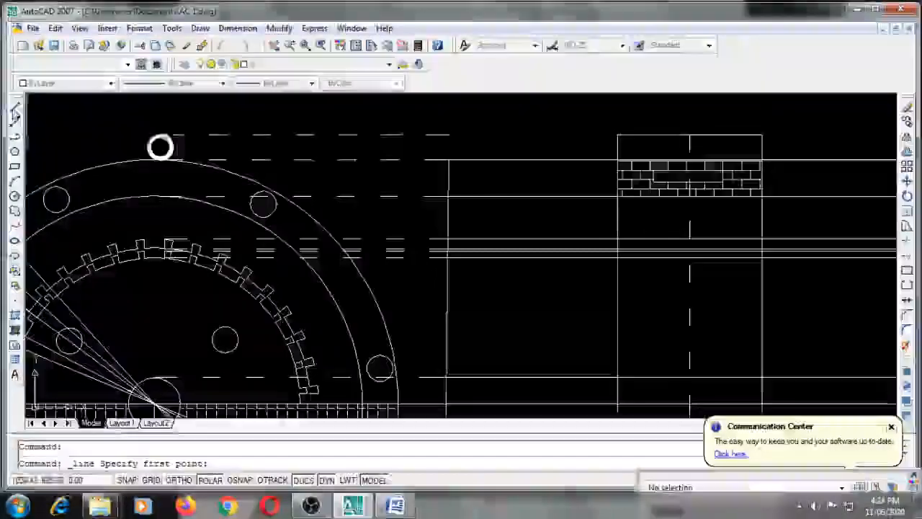
click(684, 147)
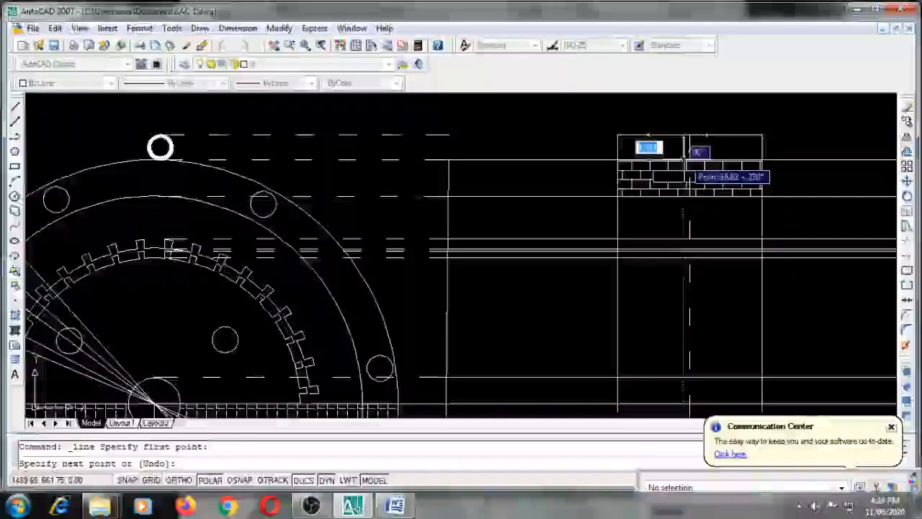
scroll(685, 164, up, 4)
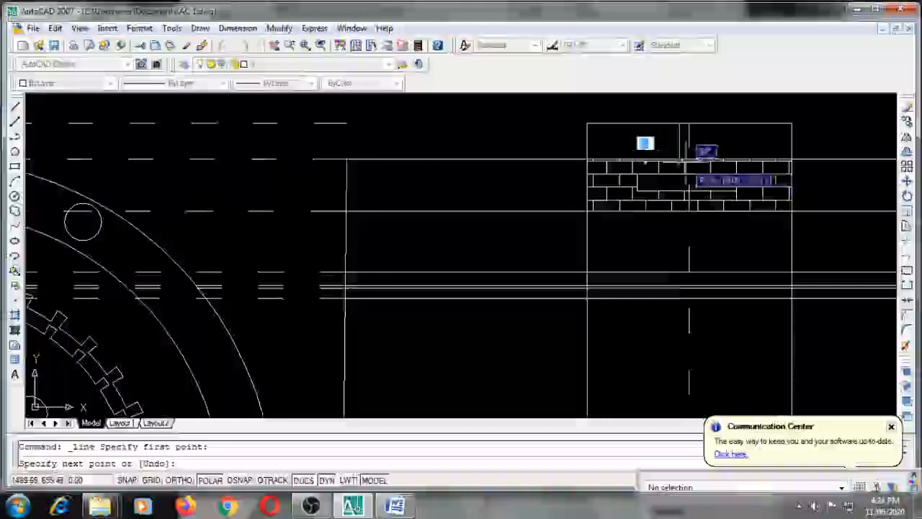
click(681, 158)
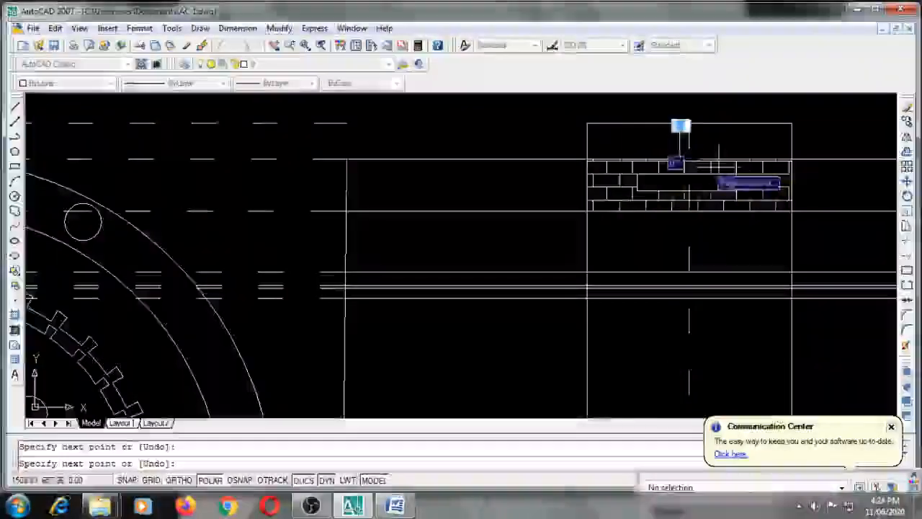
key(Escape)
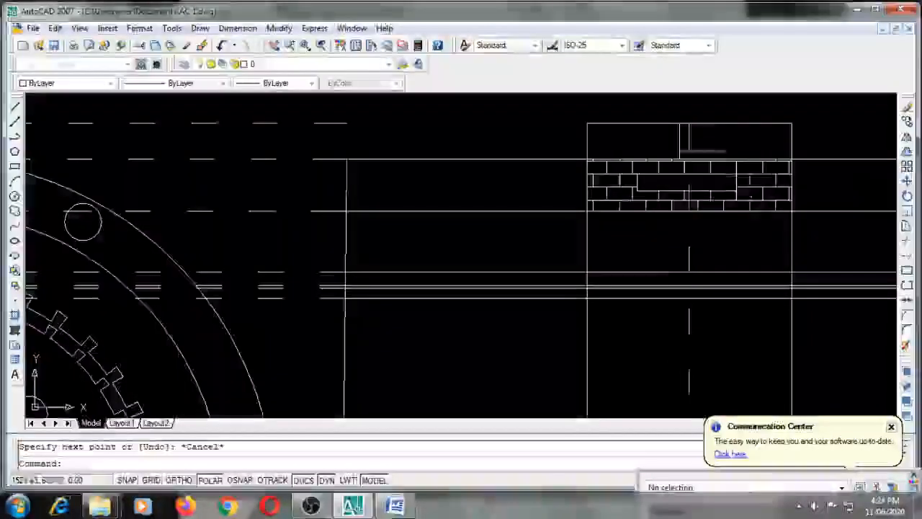
- Copy the short vertical line above the brick hatch horizontally to the other side of the centre line
click(680, 138)
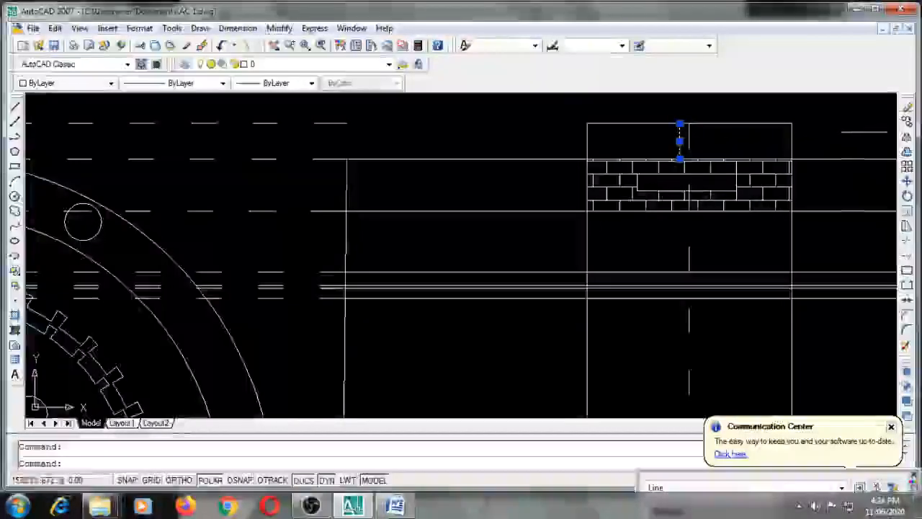
click(908, 122)
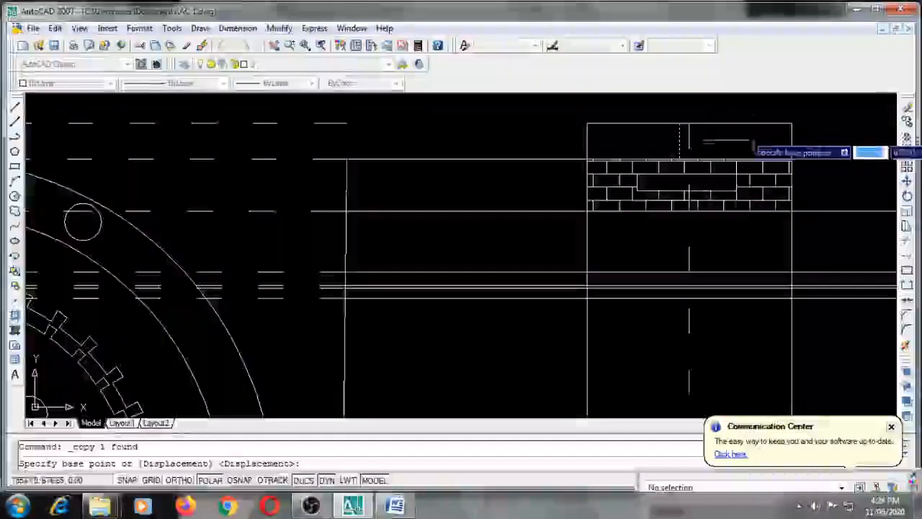
click(680, 145)
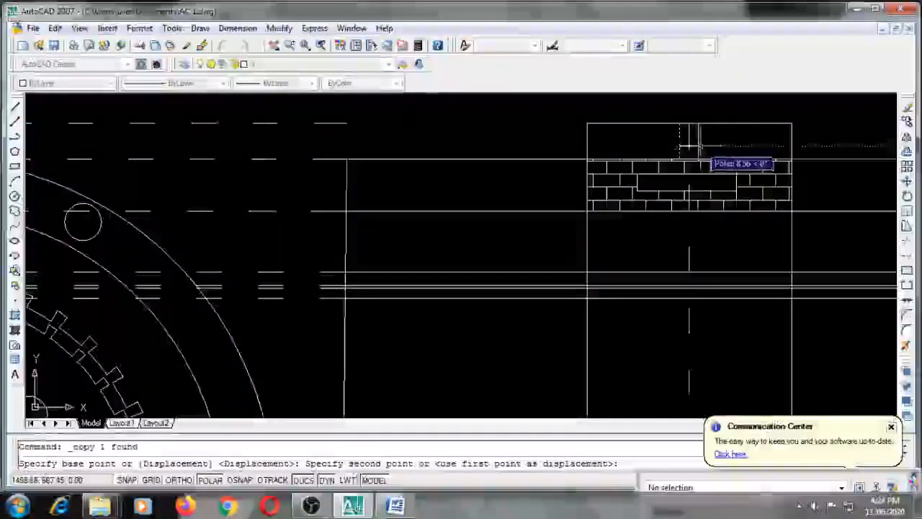
click(749, 162)
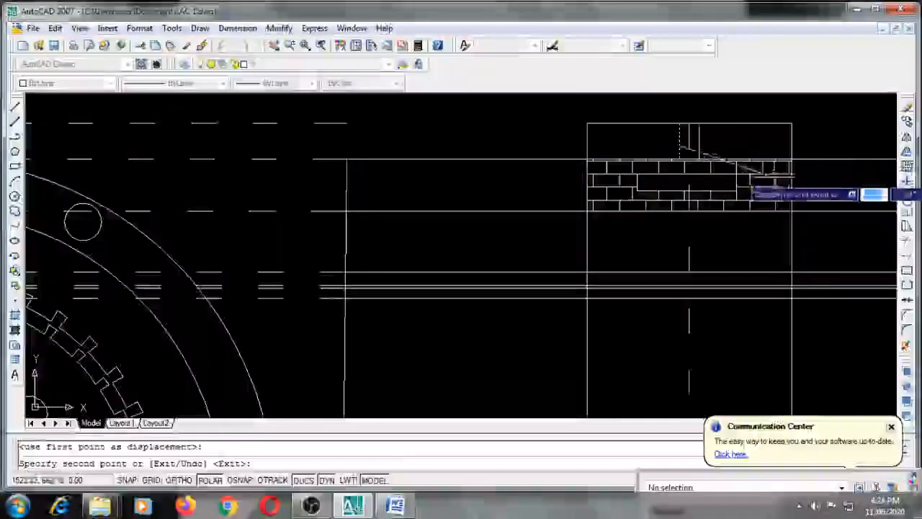
key(Escape)
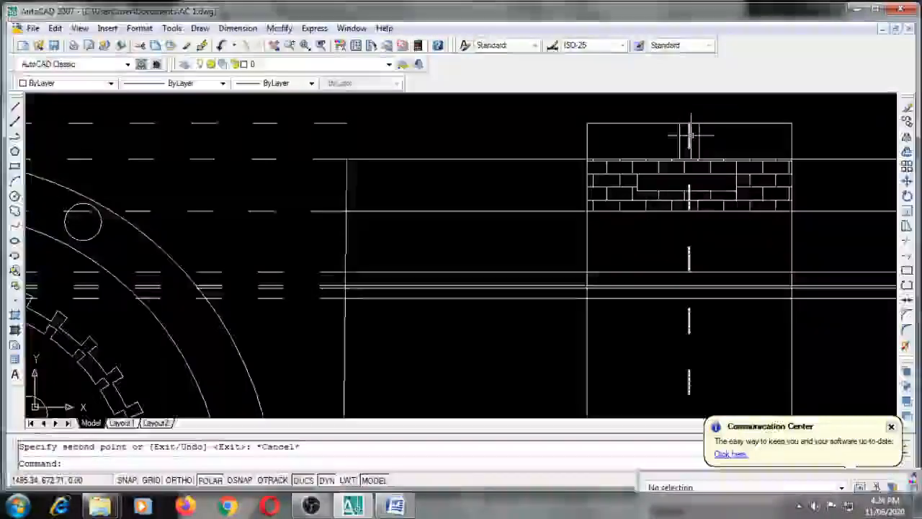
- Examine the side view's central section and the stepped shaft end with its small upright parts, with polar tracking off
scroll(379, 127, down, 4)
key(F10)
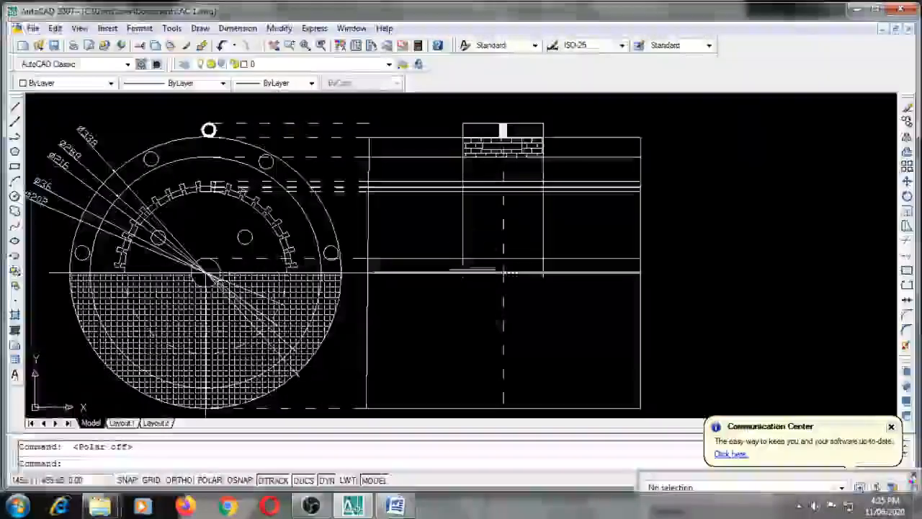
scroll(463, 176, up, 3)
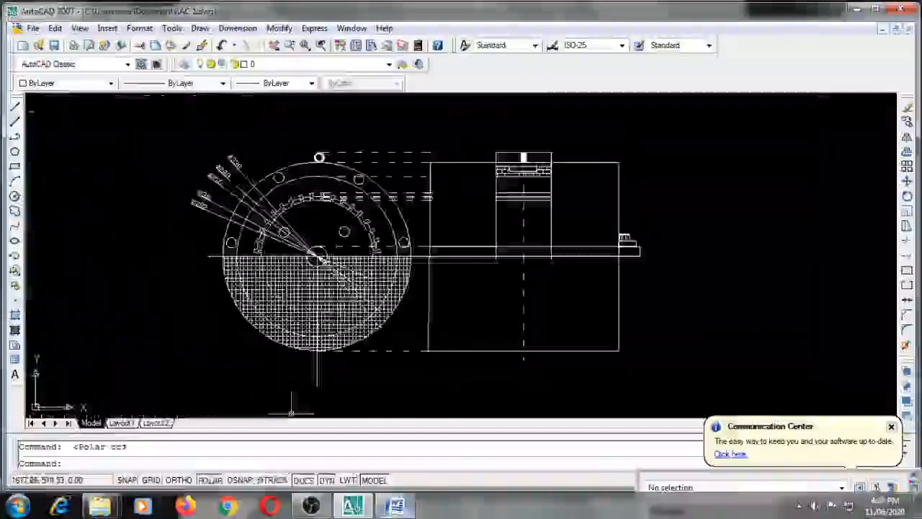
mouse_move(395, 505)
scroll(626, 310, up, 3)
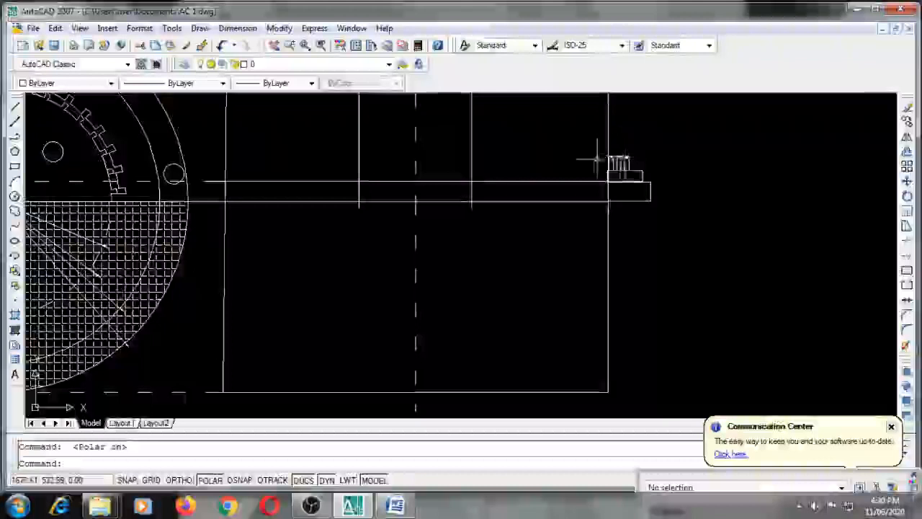
scroll(601, 154, up, 4)
scroll(600, 154, down, 5)
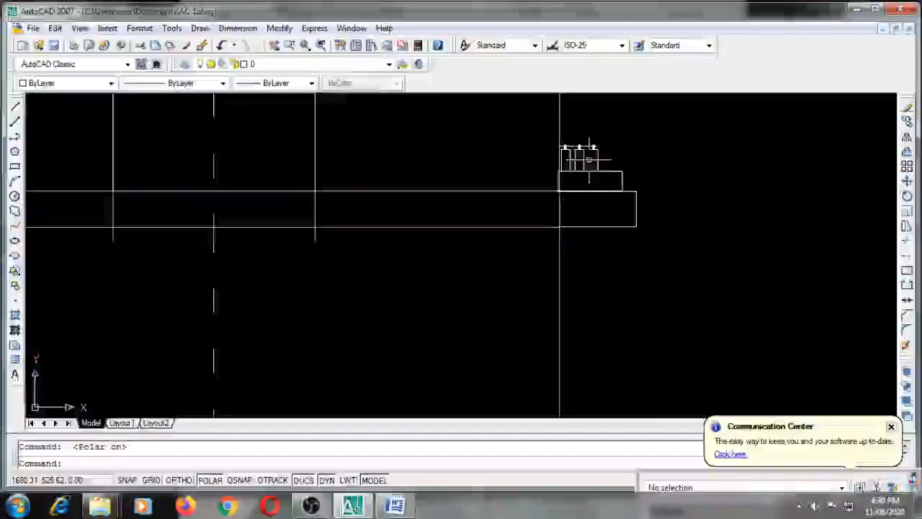
scroll(628, 154, down, 4)
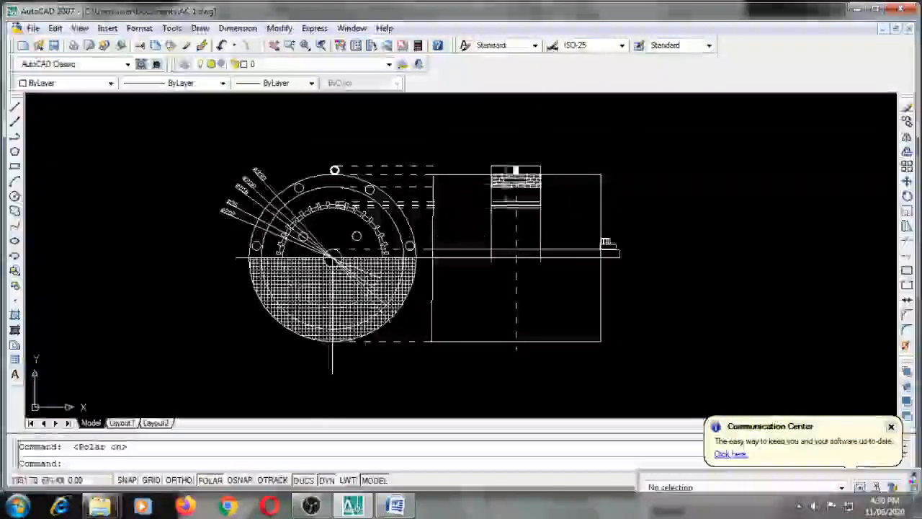
scroll(534, 252, down, 2)
scroll(504, 256, up, 5)
mouse_move(675, 266)
middle_down()
mouse_move(554, 228)
mouse_move(554, 200)
middle_up()
key(F10)
scroll(575, 209, up, 2)
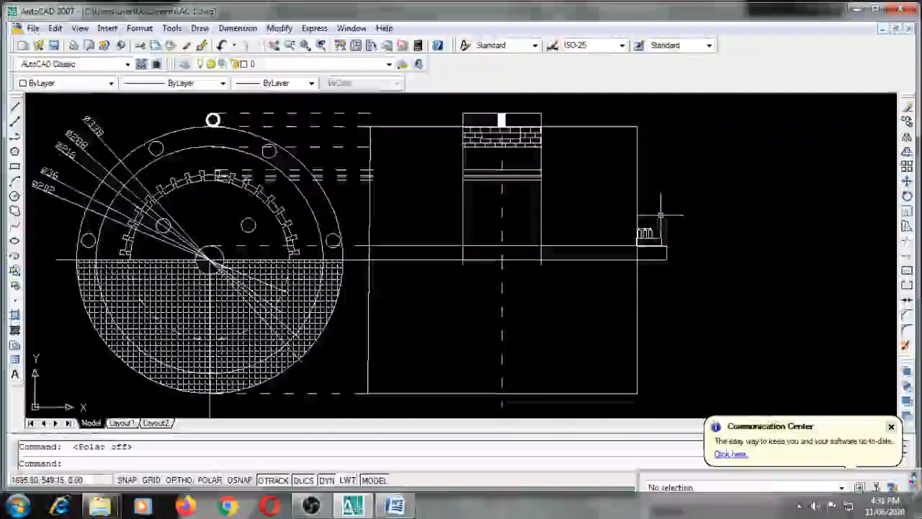